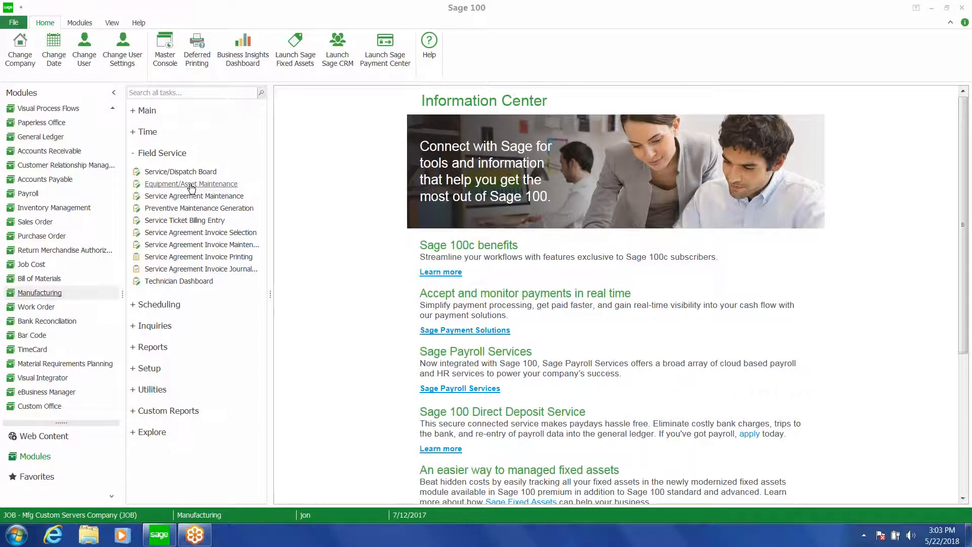
Open Equipment/Asset Maintenance and load the next equipment record
{"action": "left_click", "coordinate": [191, 185]}
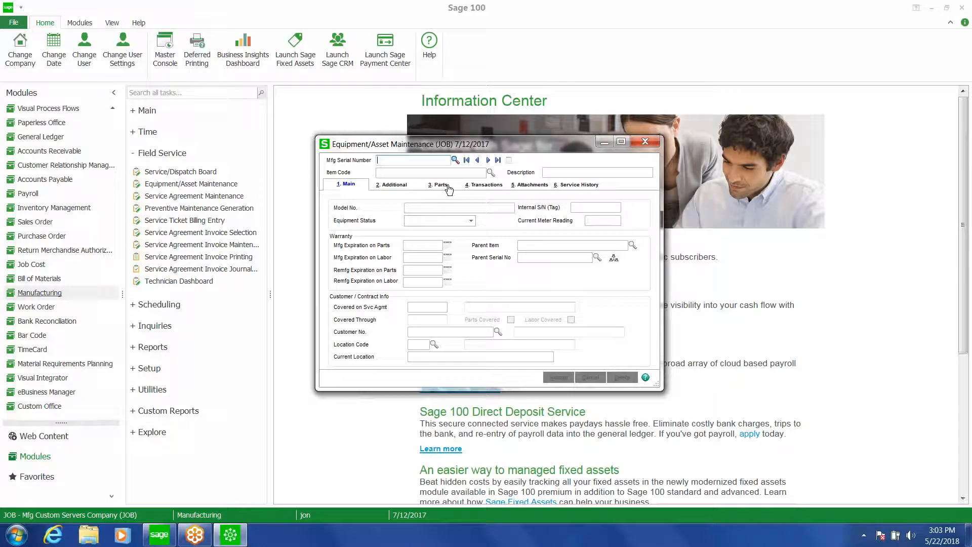
{"action": "left_click", "coordinate": [488, 161]}
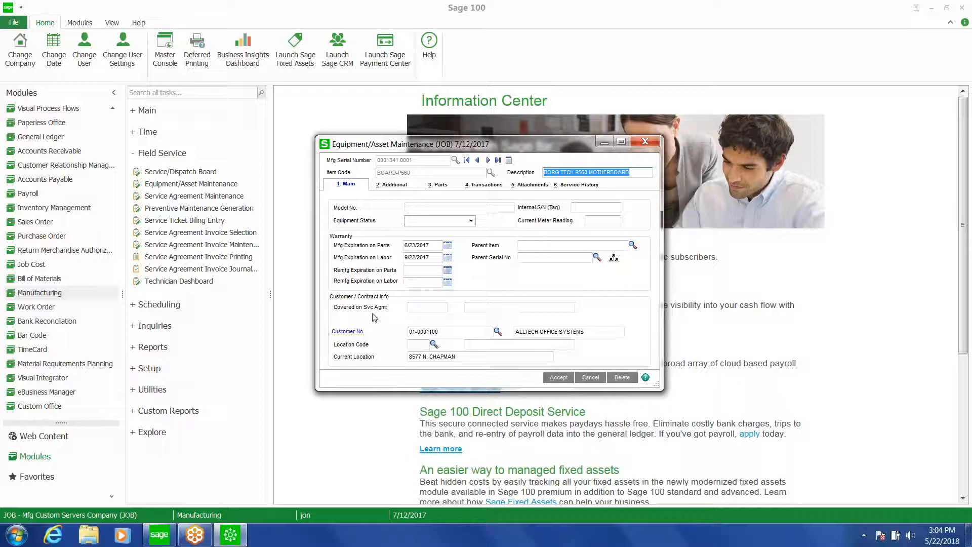
Review the equipment record's Additional, Parts and Transactions tabs
{"action": "left_click", "coordinate": [397, 189]}
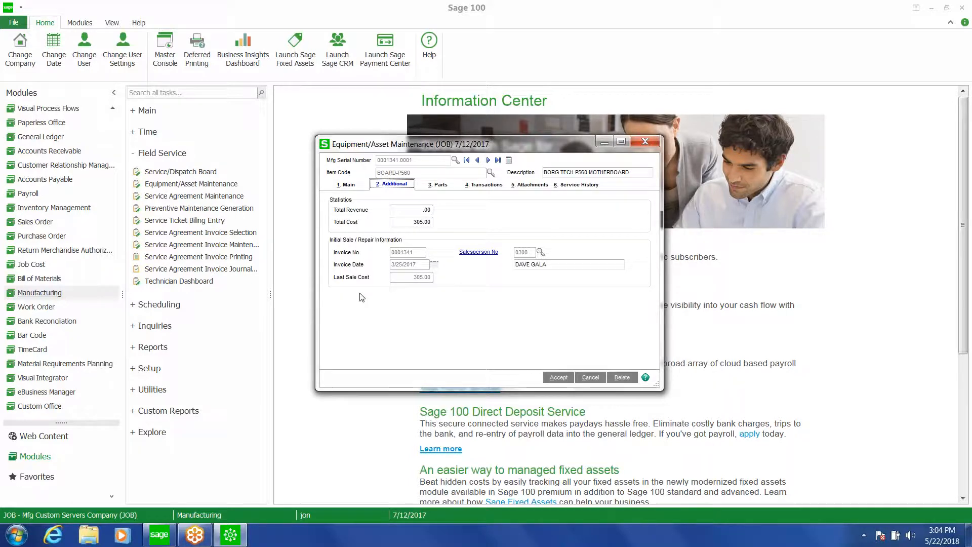
{"action": "left_click", "coordinate": [440, 184]}
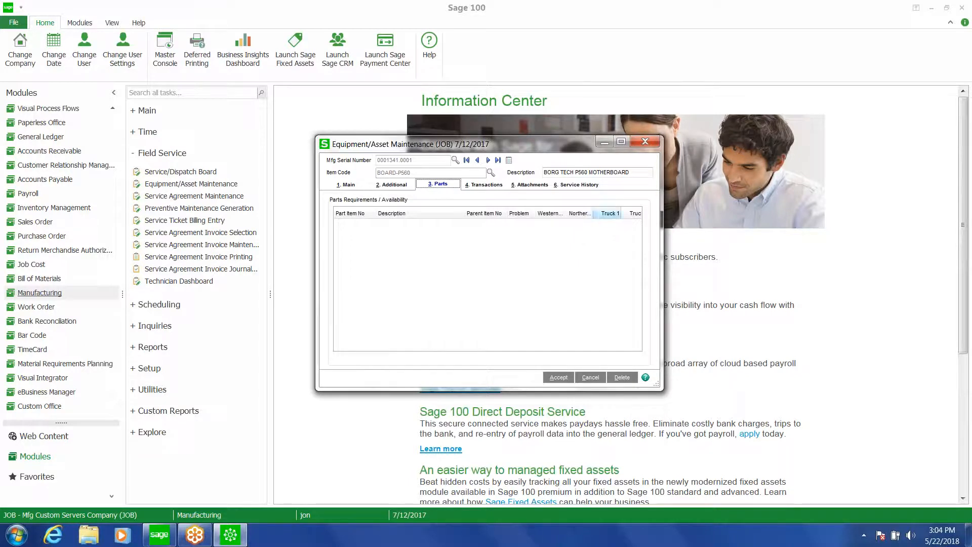
{"action": "left_click", "coordinate": [486, 185]}
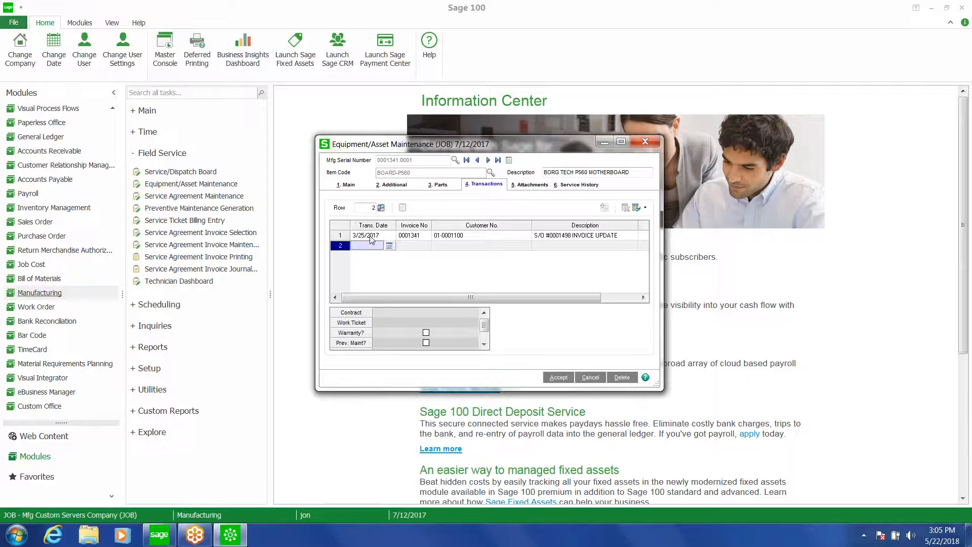
Open the invoice history for the first transaction, view its lines, and close the inquiry
{"action": "left_click", "coordinate": [372, 239]}
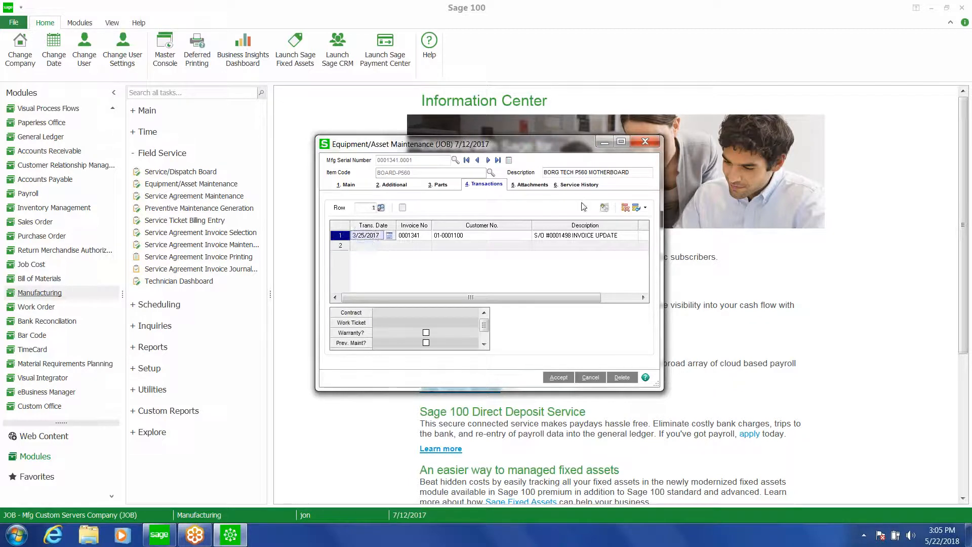
{"action": "left_click", "coordinate": [604, 208]}
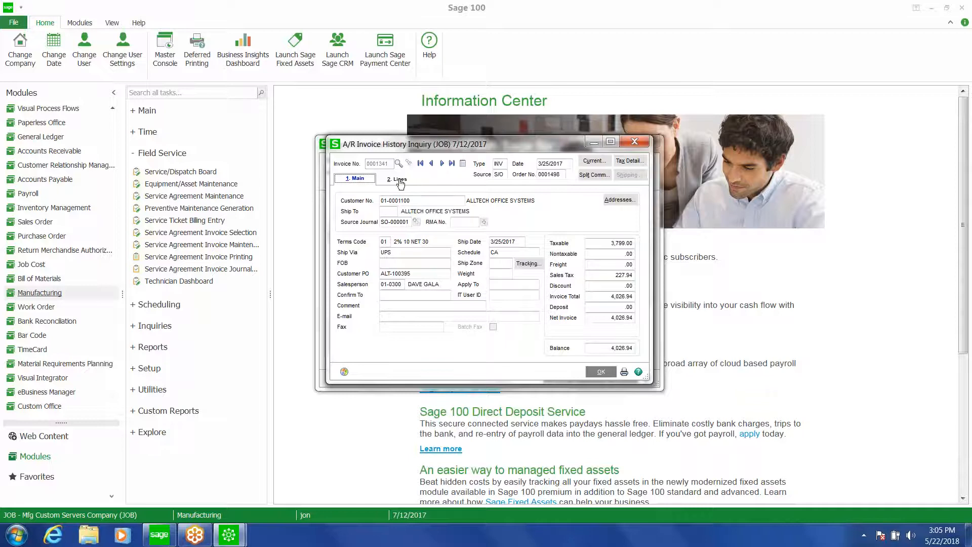
{"action": "left_click", "coordinate": [399, 181]}
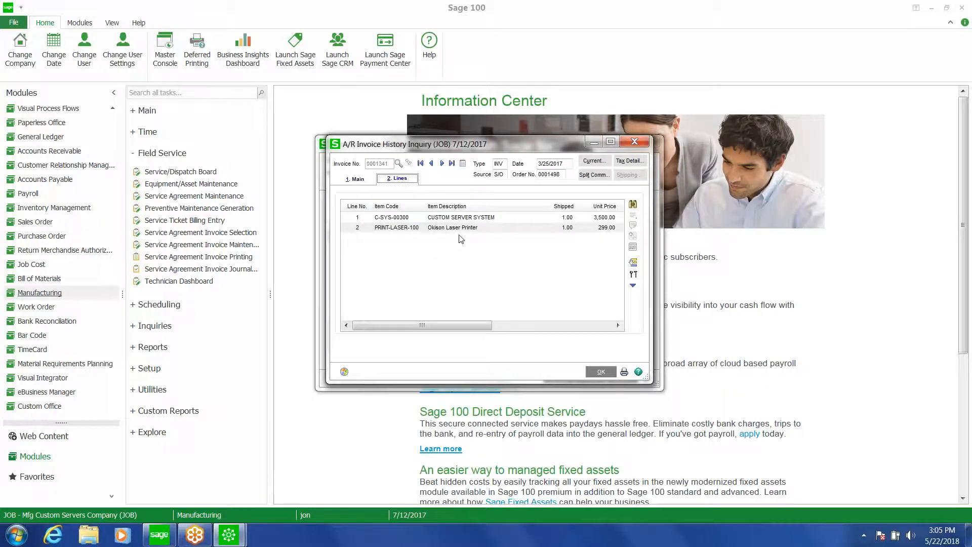
{"action": "left_click", "coordinate": [634, 142]}
Check the Attachments tab and the Service History tab, switching between service tickets, PM work tickets and both
{"action": "left_click", "coordinate": [528, 185]}
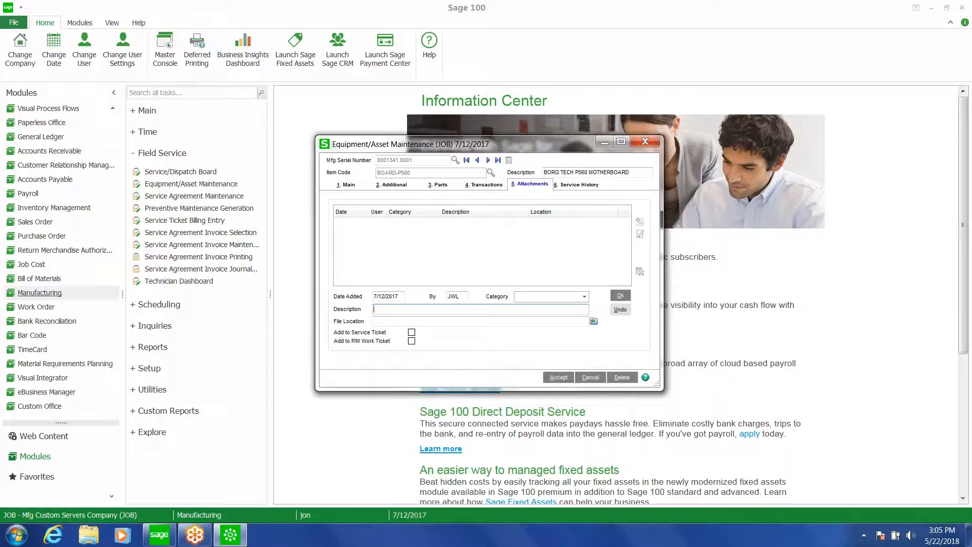
{"action": "left_click", "coordinate": [575, 187]}
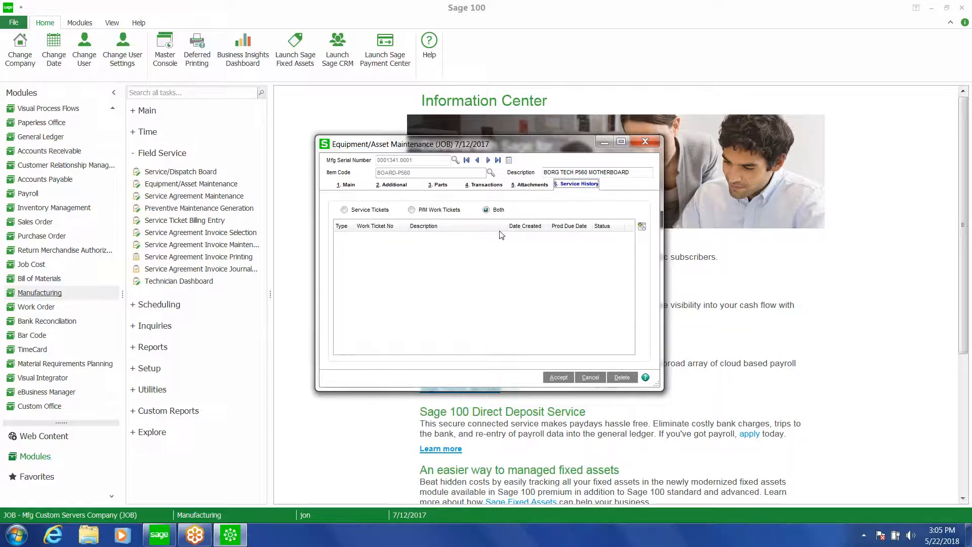
{"action": "left_click", "coordinate": [343, 210]}
{"action": "left_click", "coordinate": [411, 210]}
{"action": "left_click", "coordinate": [485, 210]}
Accept the equipment record and close the maintenance window
{"action": "left_click", "coordinate": [559, 377]}
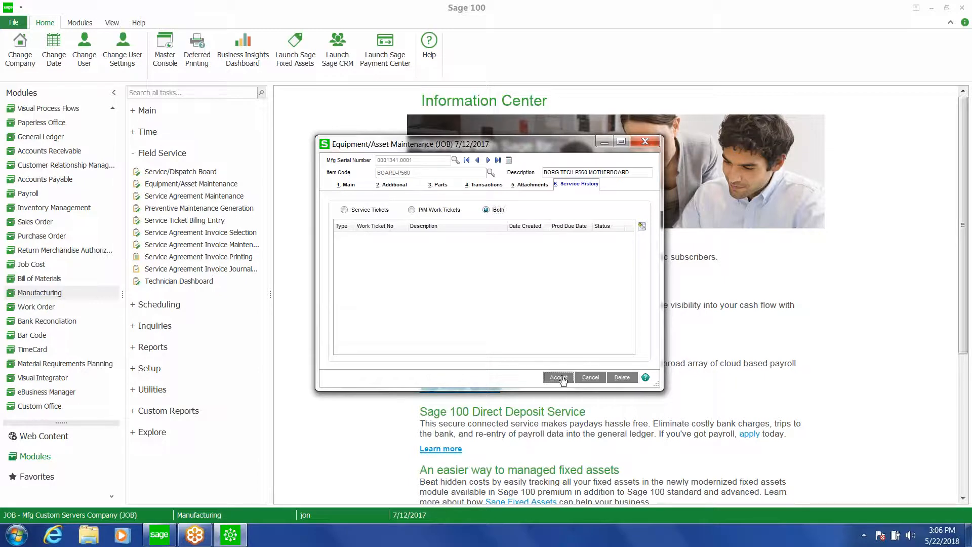
{"action": "left_click", "coordinate": [646, 142]}
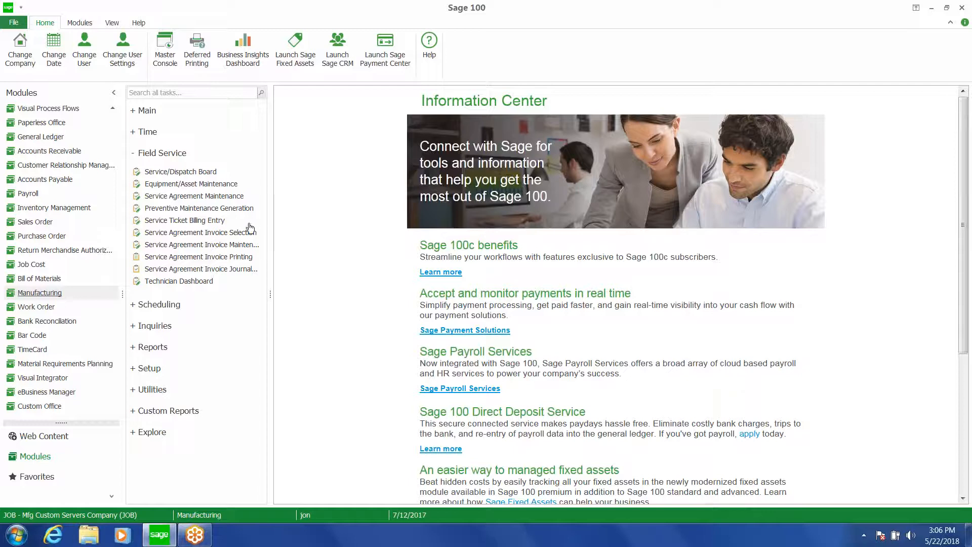
Open Service Agreement Maintenance and load the PLATINUM CONTRACT agreement CONT1 for ALLTECH OFFICE SYSTEMS
{"action": "left_click", "coordinate": [209, 197]}
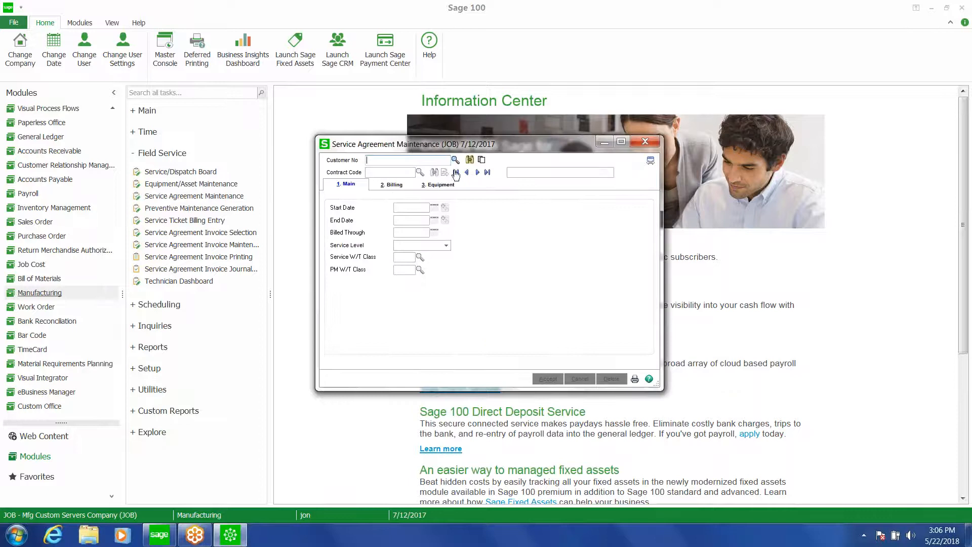
{"action": "left_click", "coordinate": [468, 161]}
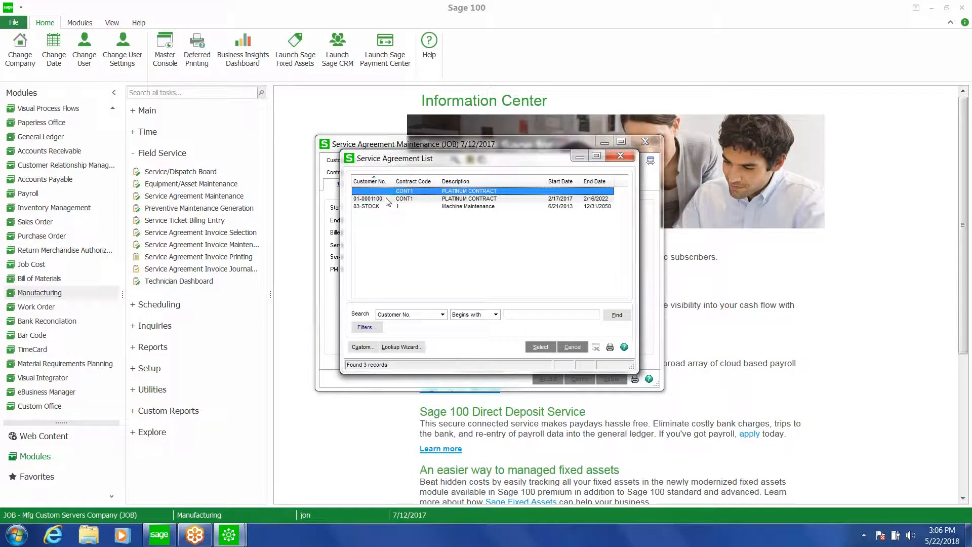
{"action": "double_click", "coordinate": [387, 202]}
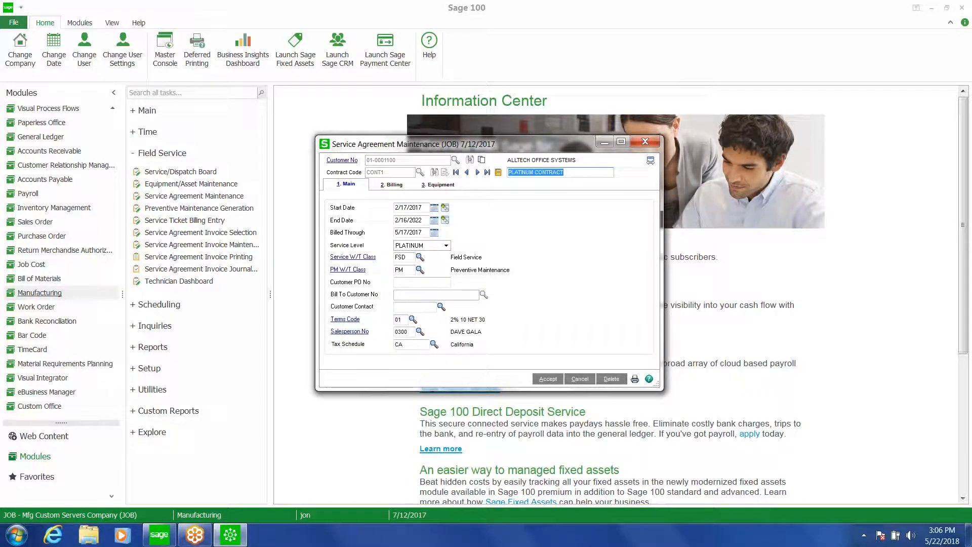
Review the agreement's Billing tab, opening the billing type options and keeping Fixed Price
{"action": "left_click", "coordinate": [394, 186]}
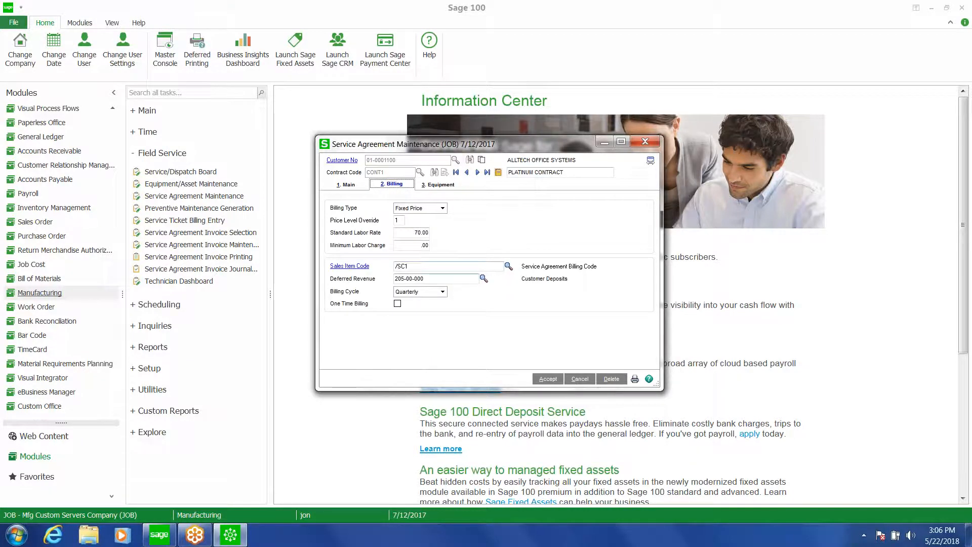
{"action": "left_click", "coordinate": [442, 208]}
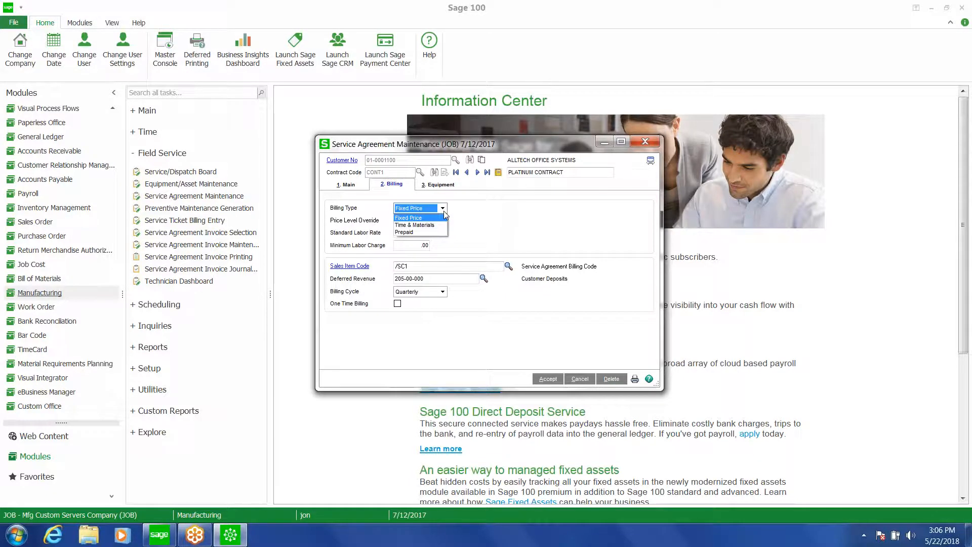
{"action": "left_click", "coordinate": [444, 210]}
On the Equipment tab, select the custom server system line and set its PM Based on option to Date Billed
{"action": "left_click", "coordinate": [439, 185]}
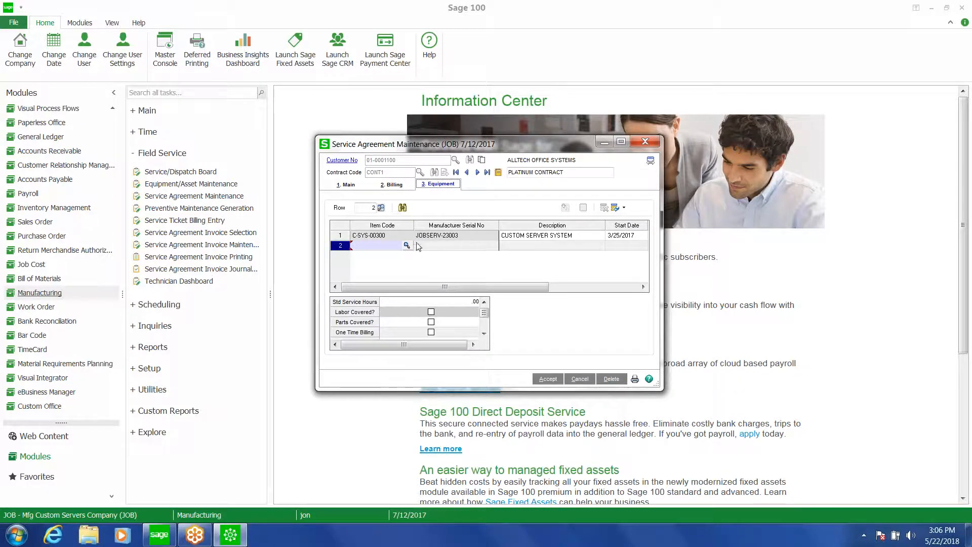
{"action": "left_click", "coordinate": [390, 237]}
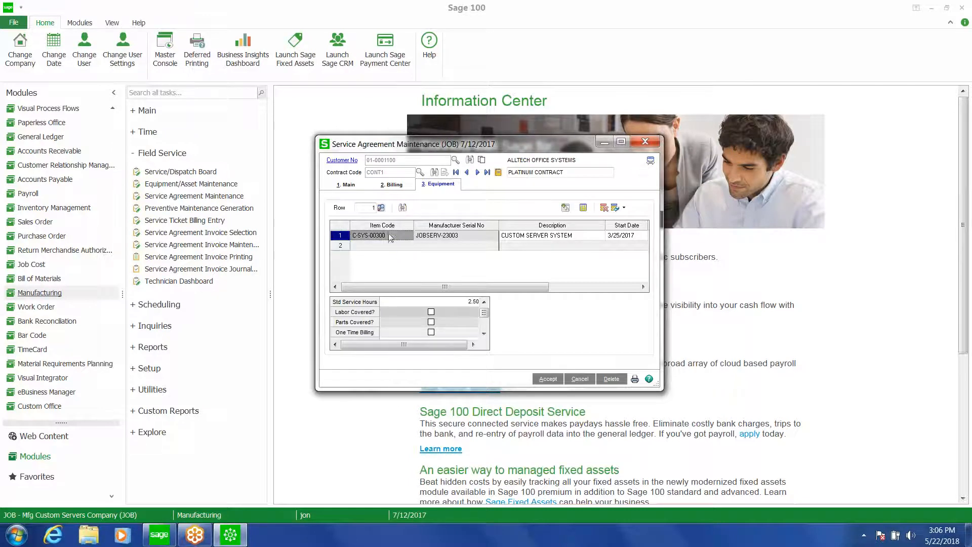
{"action": "mouse_move", "coordinate": [487, 315]}
{"action": "left_mouse_down"}
{"action": "mouse_move", "coordinate": [487, 330]}
{"action": "mouse_move", "coordinate": [487, 318]}
{"action": "left_mouse_up"}
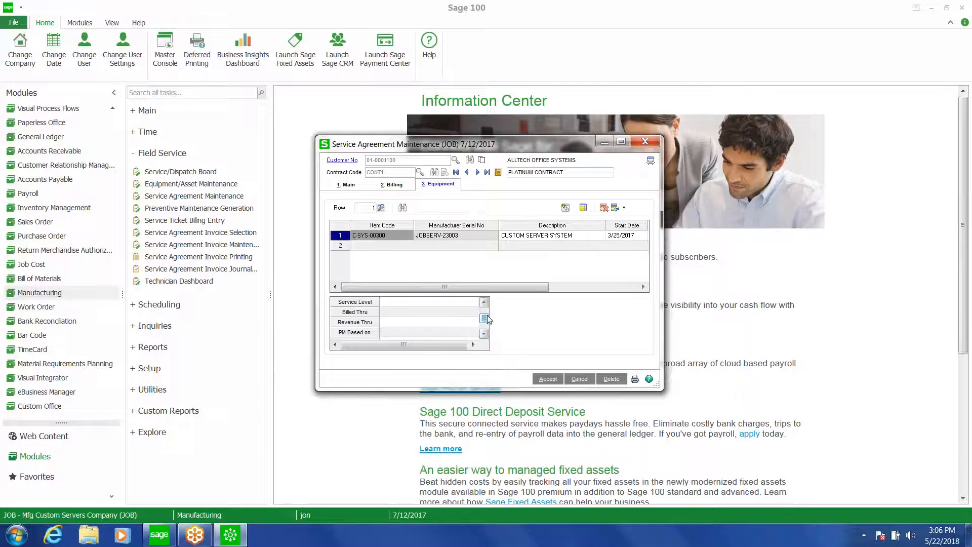
{"action": "left_click", "coordinate": [470, 335]}
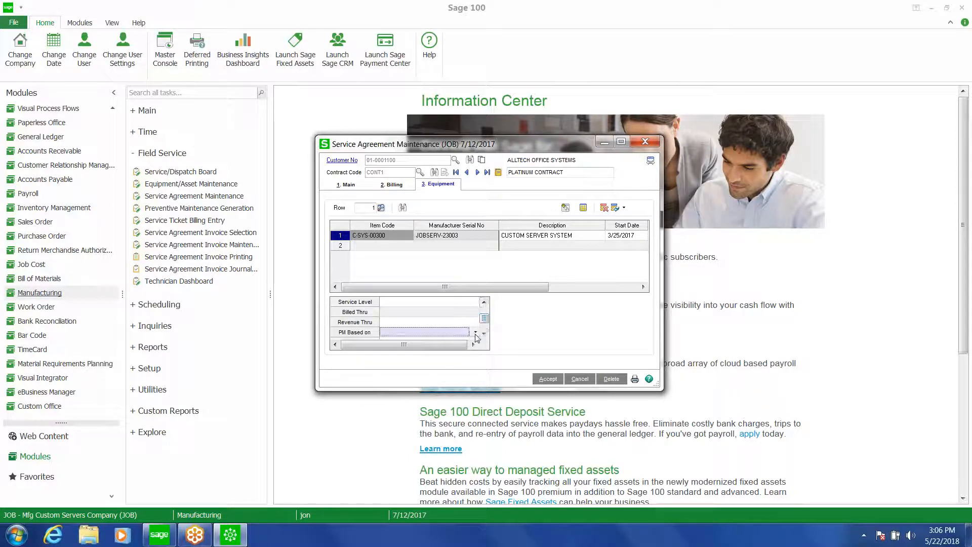
{"action": "left_click", "coordinate": [475, 332]}
{"action": "left_click", "coordinate": [448, 343]}
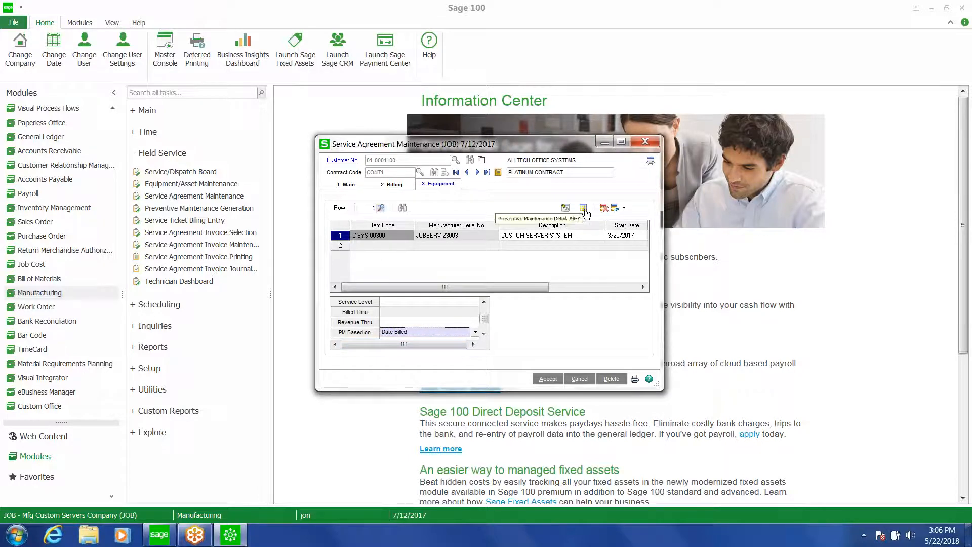
Review the preventive maintenance detail for the equipment line, then cancel and close the service agreement window
{"action": "left_click", "coordinate": [584, 210]}
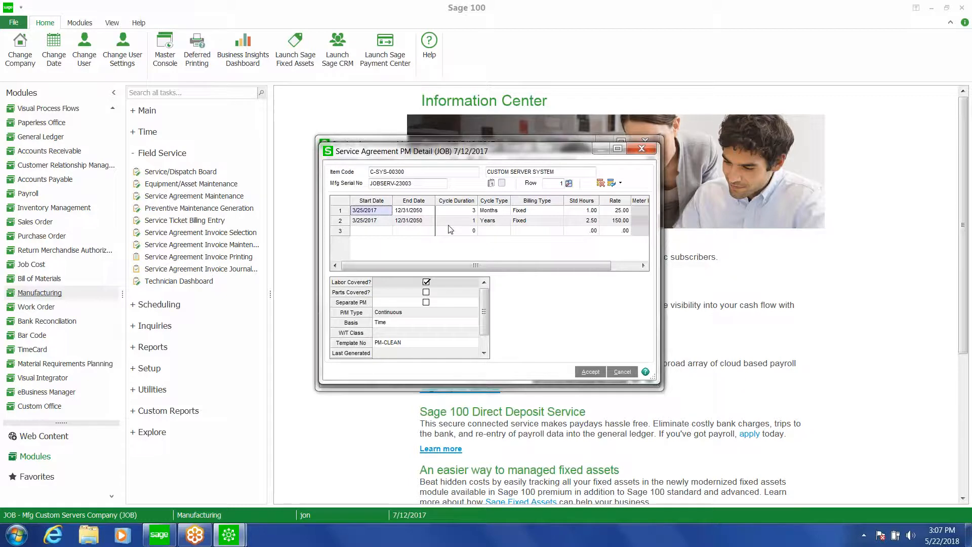
{"action": "left_click_drag", "start_coordinate": [580, 269], "coordinate": [608, 270]}
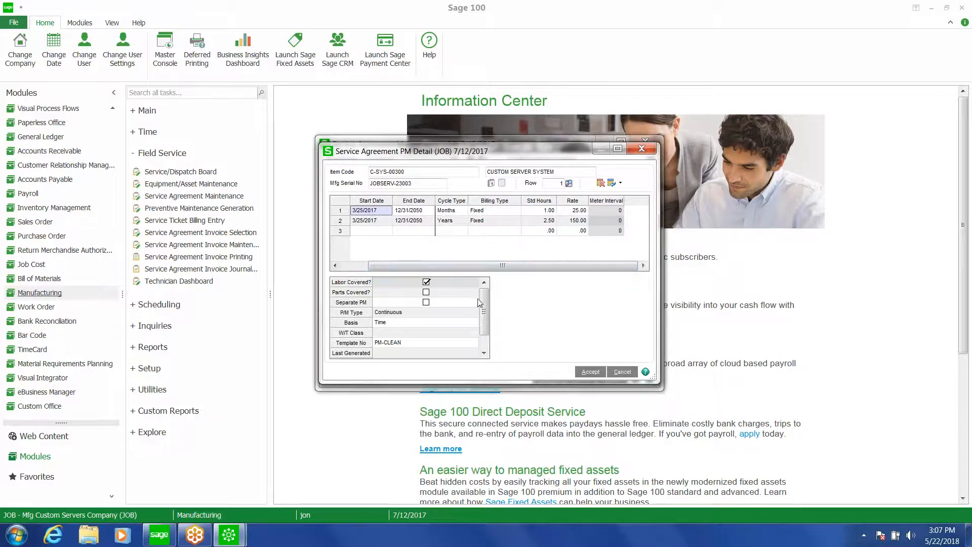
{"action": "mouse_move", "coordinate": [483, 300]}
{"action": "left_mouse_down"}
{"action": "mouse_move", "coordinate": [500, 346]}
{"action": "mouse_move", "coordinate": [484, 306]}
{"action": "left_mouse_up"}
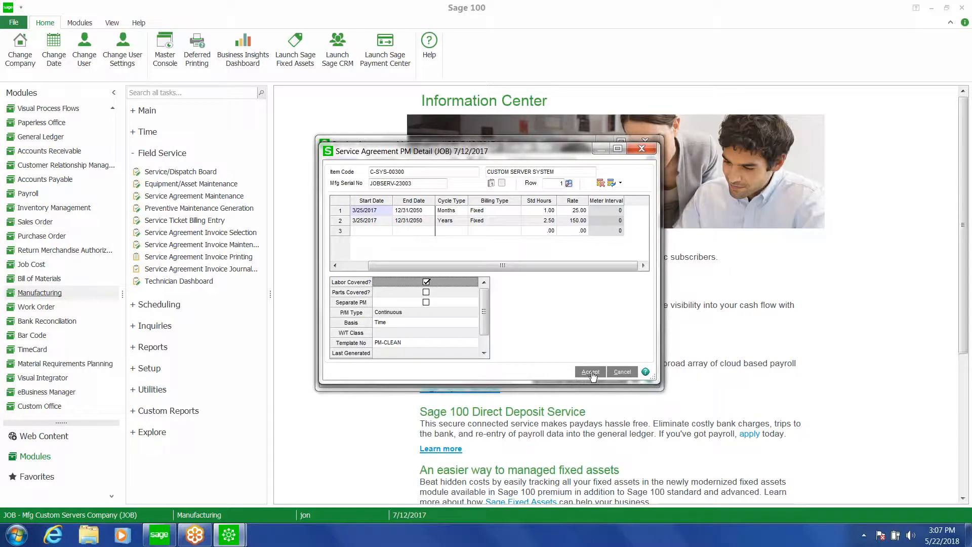
{"action": "left_click", "coordinate": [597, 376]}
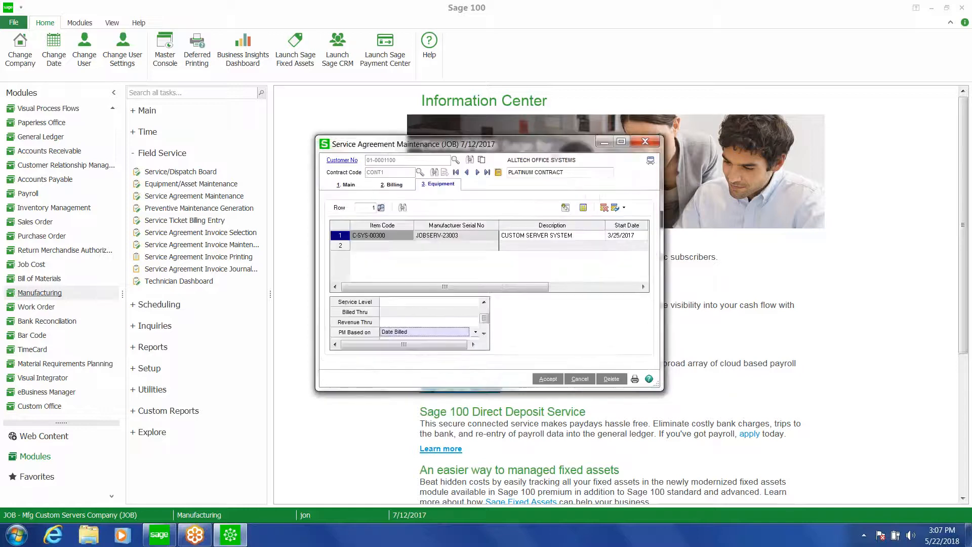
{"action": "left_click", "coordinate": [579, 380]}
{"action": "left_click", "coordinate": [642, 143]}
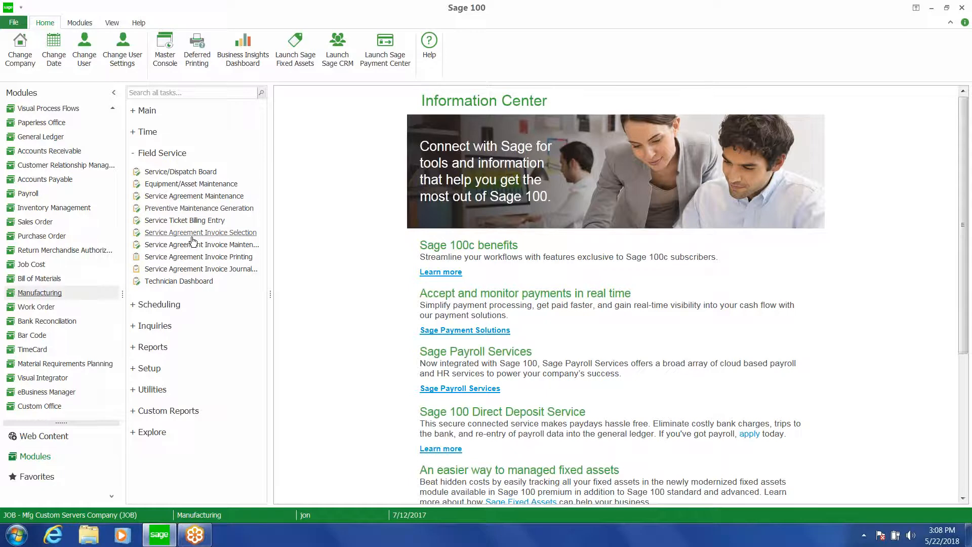
Open the Service/Dispatch Board and edit service ticket S000002-001
{"action": "left_click", "coordinate": [193, 173]}
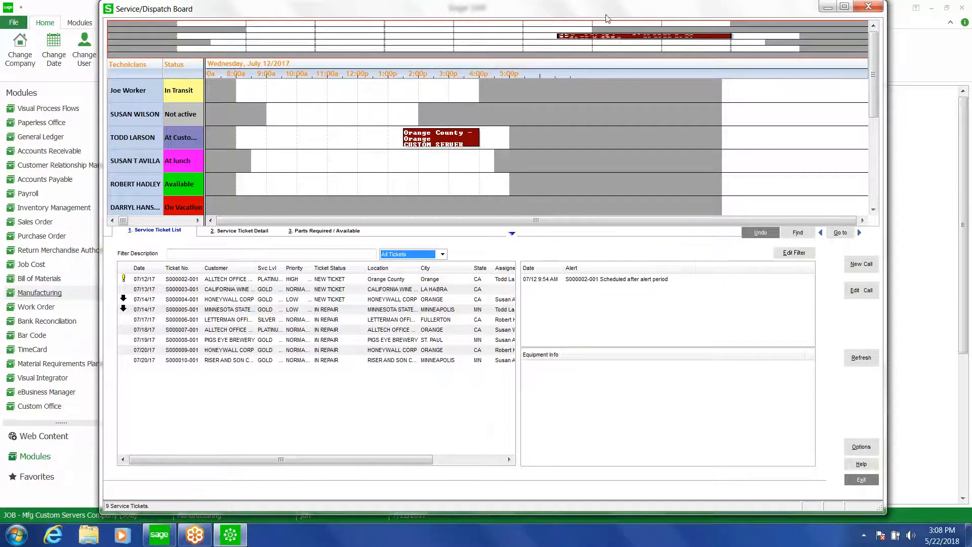
{"action": "left_click_drag", "start_coordinate": [606, 17], "coordinate": [564, 22]}
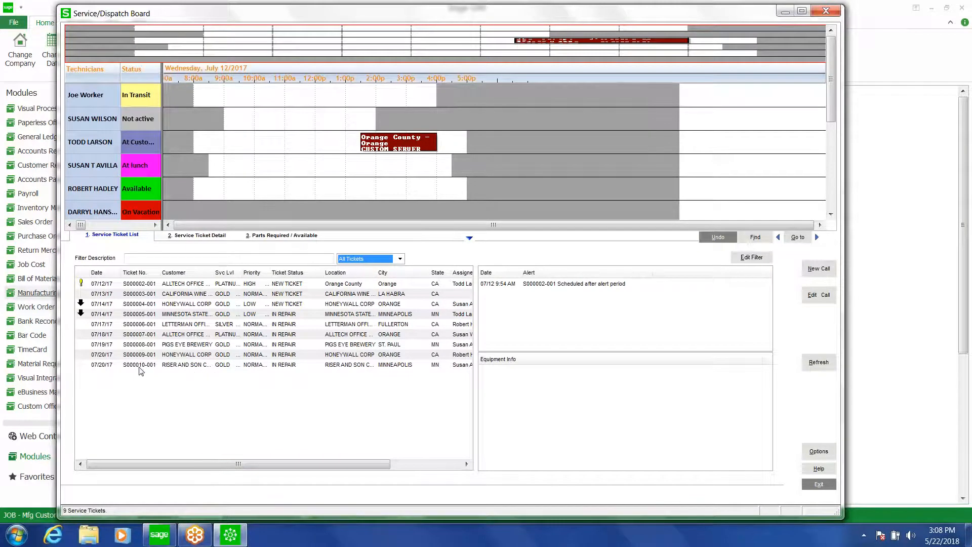
{"action": "left_click", "coordinate": [147, 286]}
{"action": "right_click", "coordinate": [146, 284]}
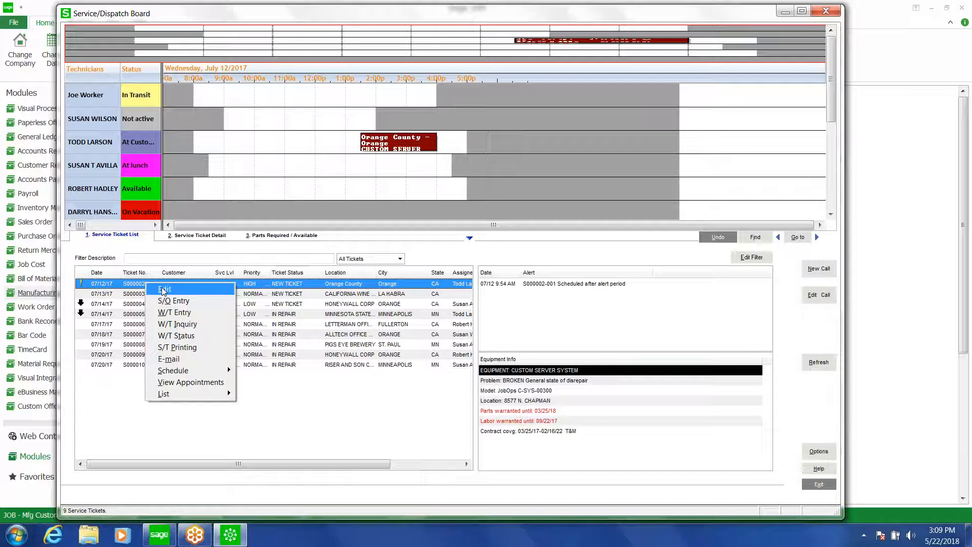
{"action": "left_click", "coordinate": [164, 290]}
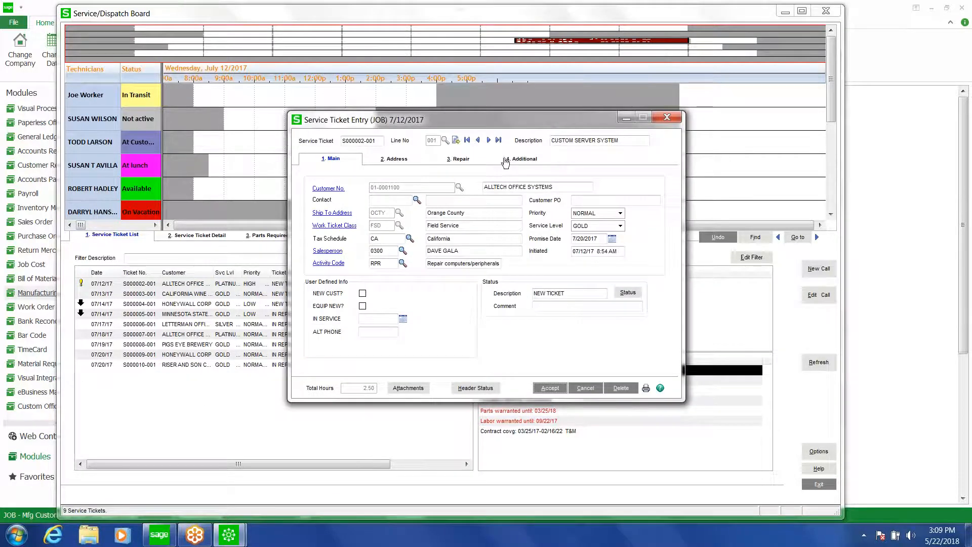
Review the ticket's Repair tab and close the service ticket entry without saving changes
{"action": "left_click", "coordinate": [461, 161]}
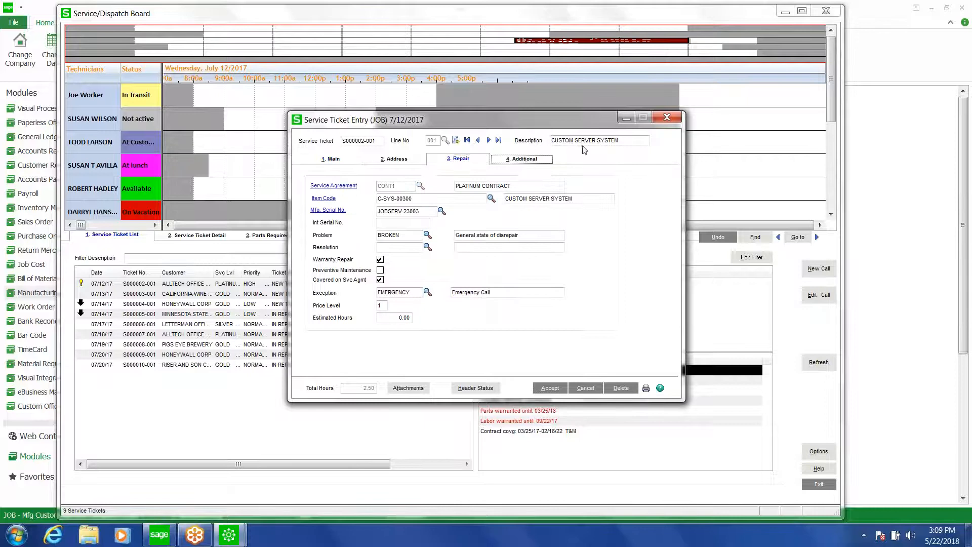
{"action": "left_click", "coordinate": [550, 388]}
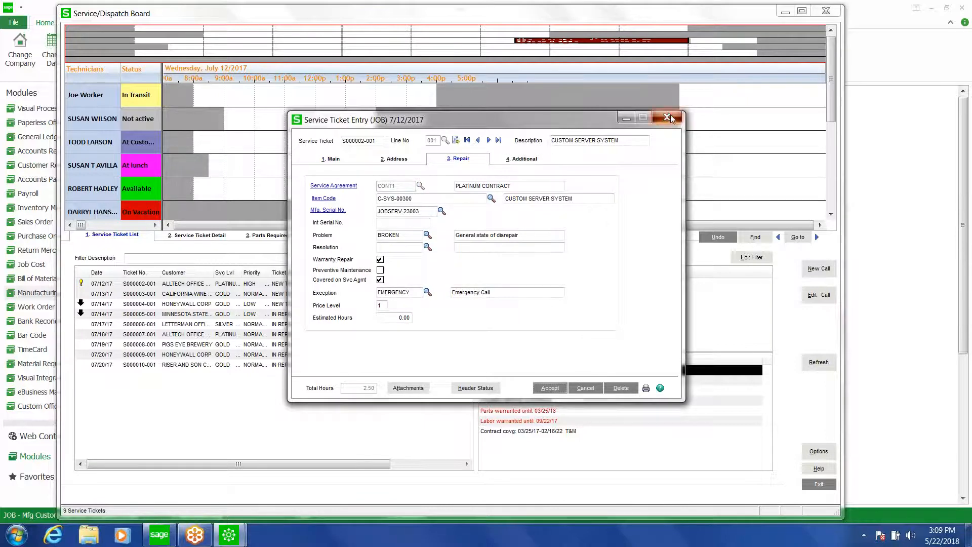
{"action": "left_click", "coordinate": [655, 116]}
{"action": "left_click", "coordinate": [447, 198]}
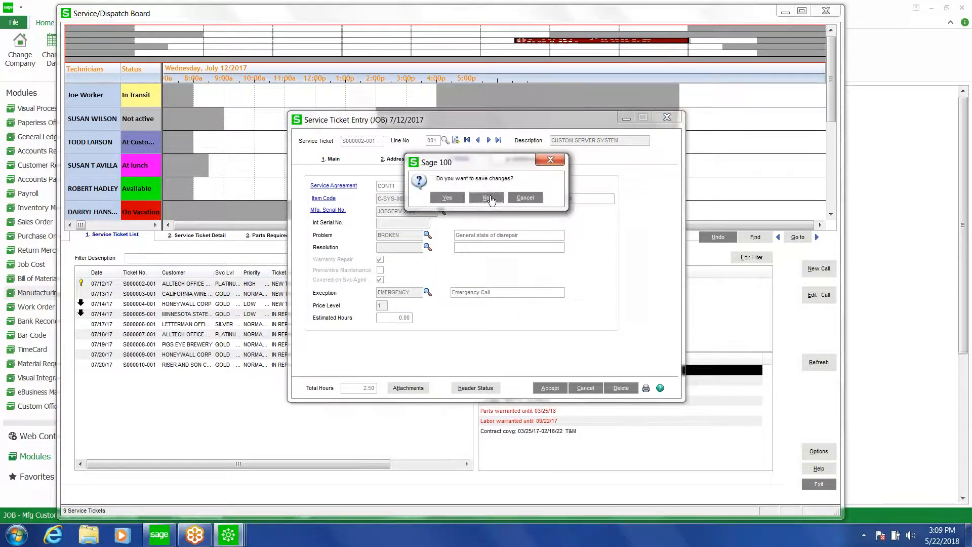
View the scheduled appointments for service ticket S000002-001, then close the list
{"action": "right_click", "coordinate": [170, 284]}
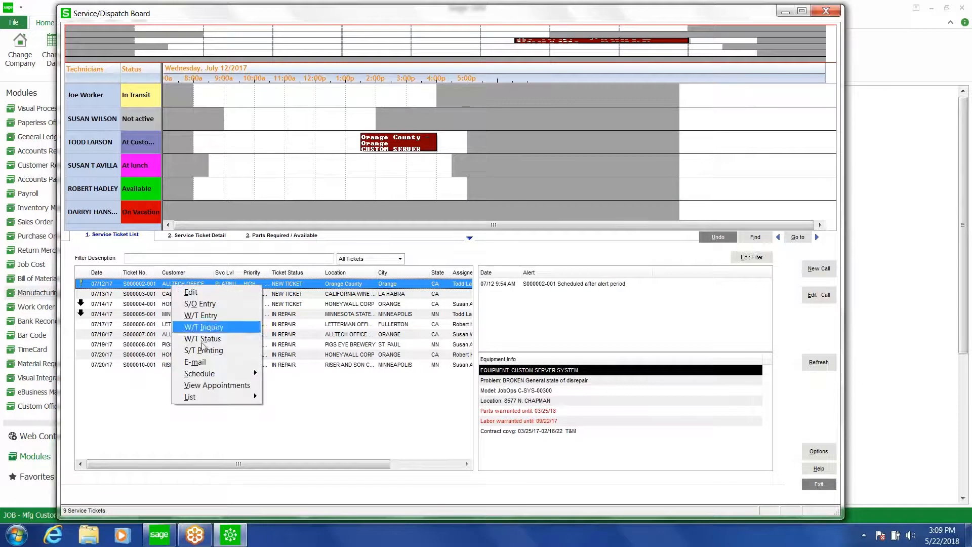
{"action": "left_click", "coordinate": [213, 386]}
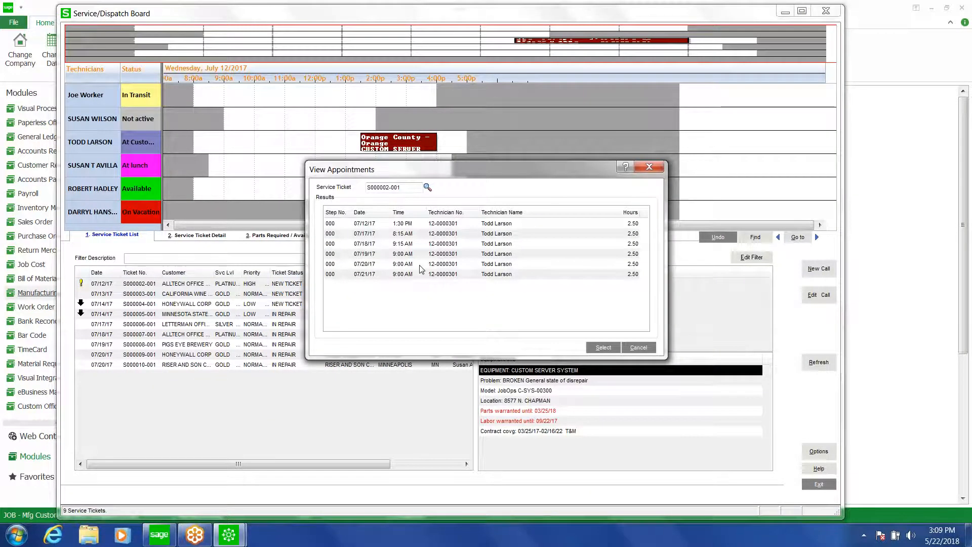
{"action": "left_click", "coordinate": [638, 348]}
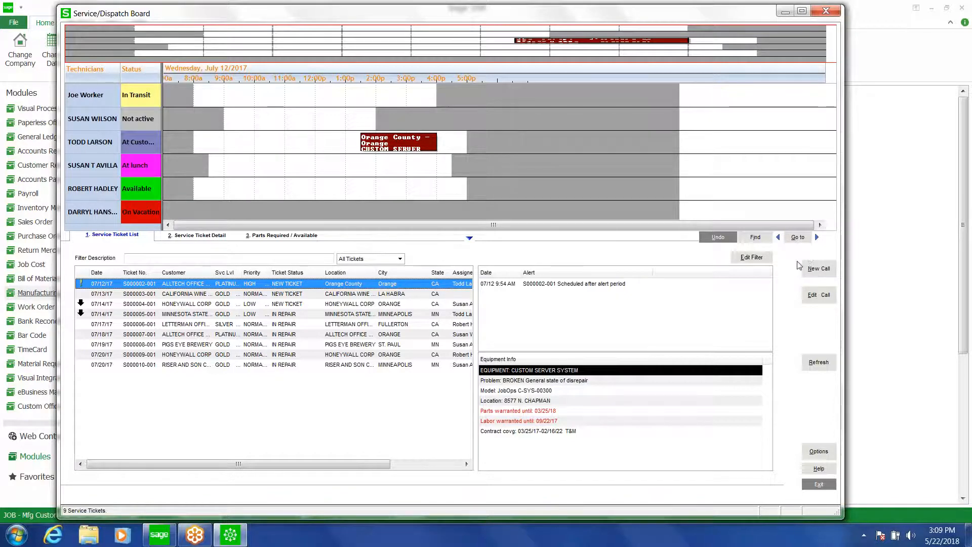
Start a new service call and, on its Repair tab, pick the equipment item SYS-00300 with serial number CDS-3001
{"action": "left_click", "coordinate": [819, 274]}
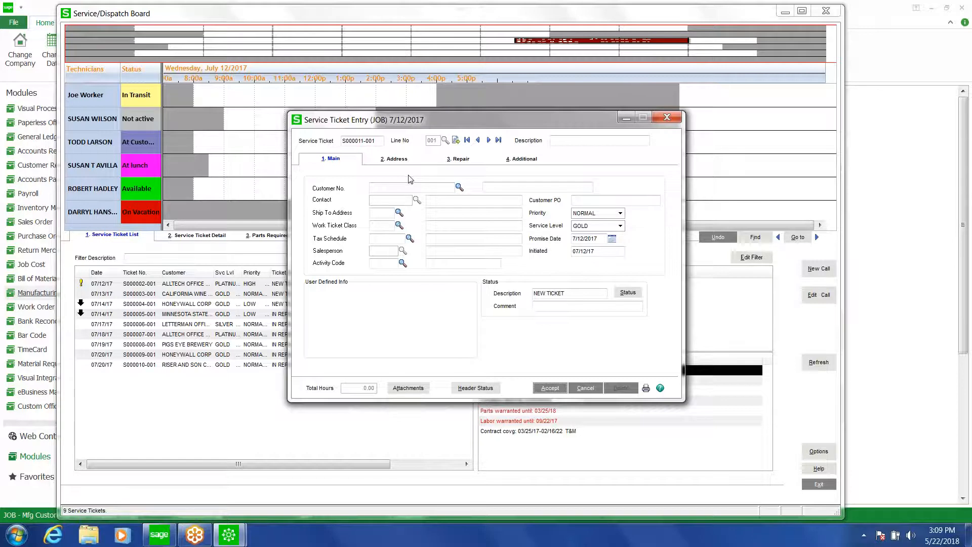
{"action": "left_click", "coordinate": [454, 161]}
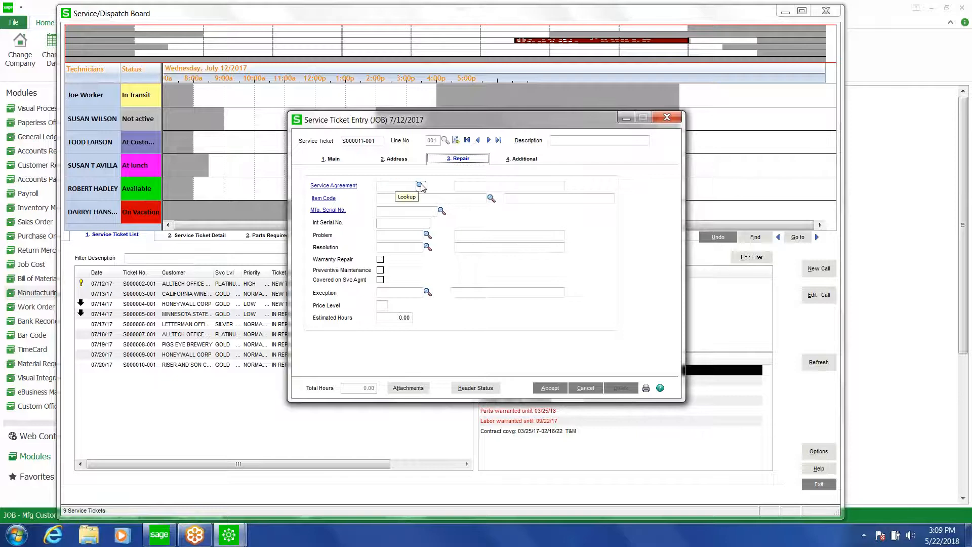
{"action": "left_click", "coordinate": [442, 212]}
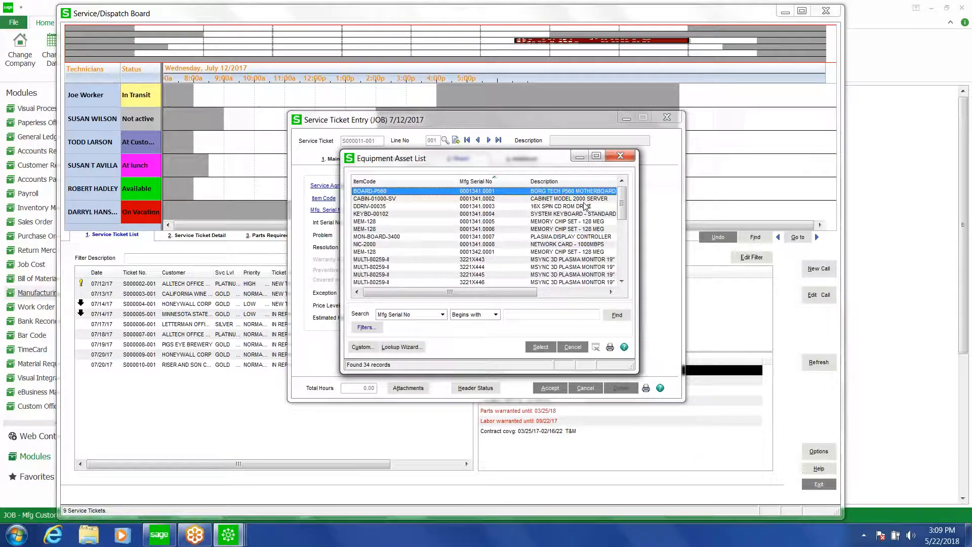
{"action": "left_click_drag", "start_coordinate": [622, 207], "coordinate": [519, 277]}
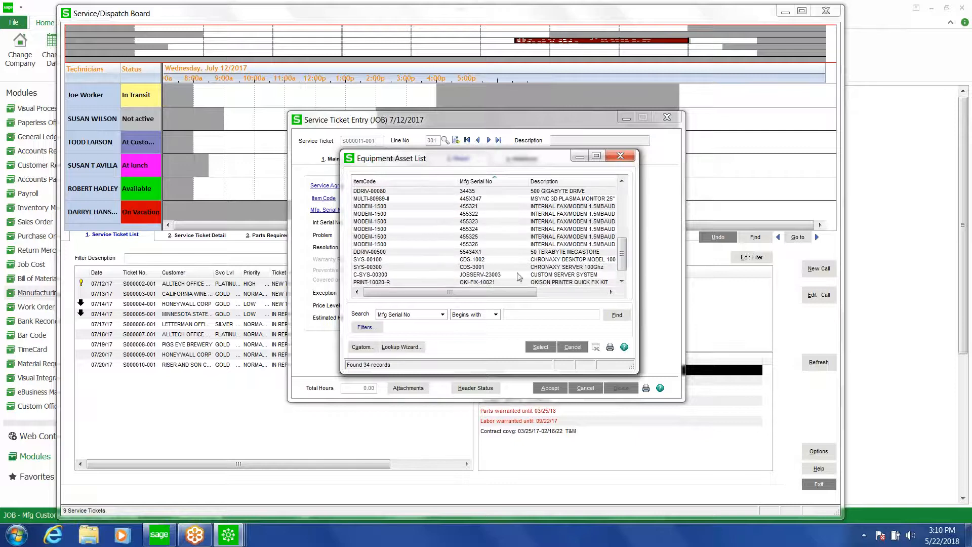
{"action": "left_click", "coordinate": [490, 268]}
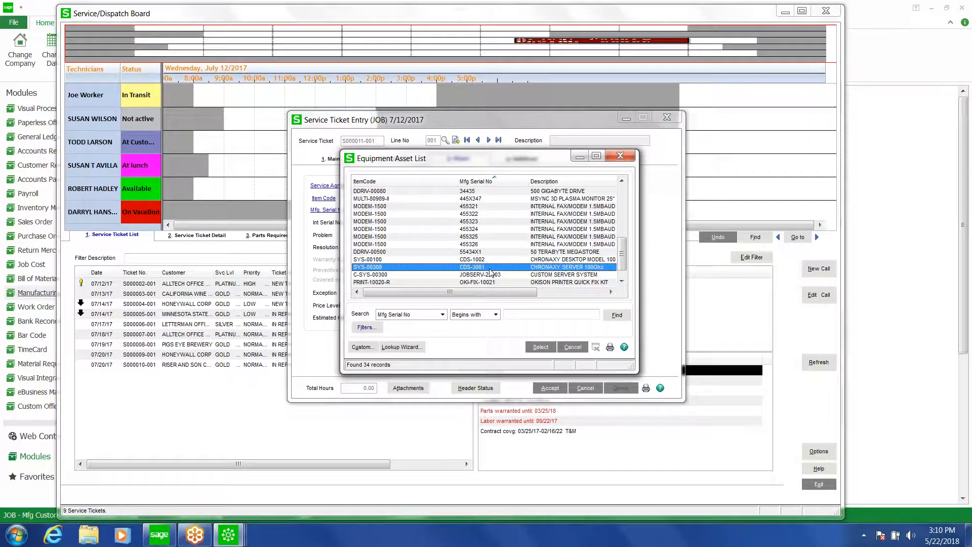
{"action": "double_click", "coordinate": [490, 267]}
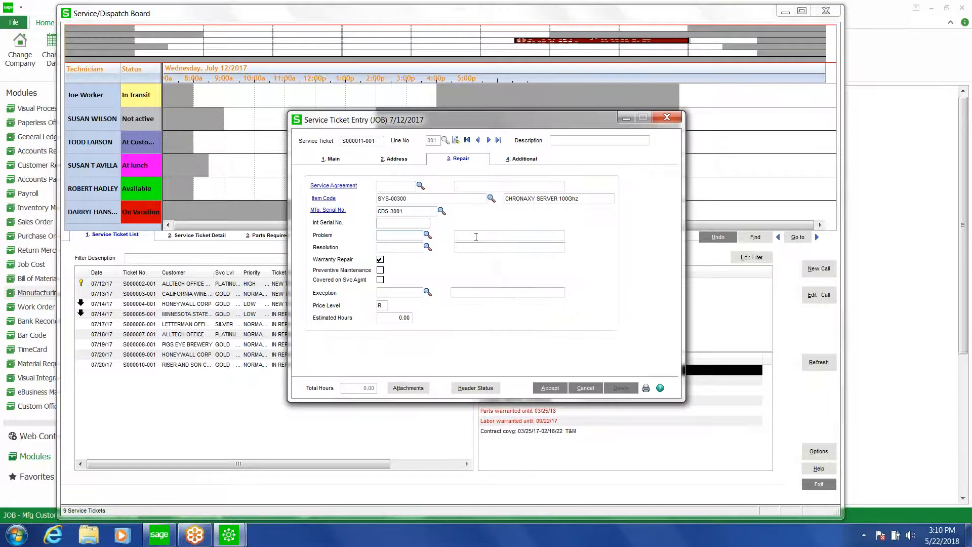
On the Main tab, set the work ticket class to FSD and review the priority and service level choices
{"action": "left_click", "coordinate": [333, 160]}
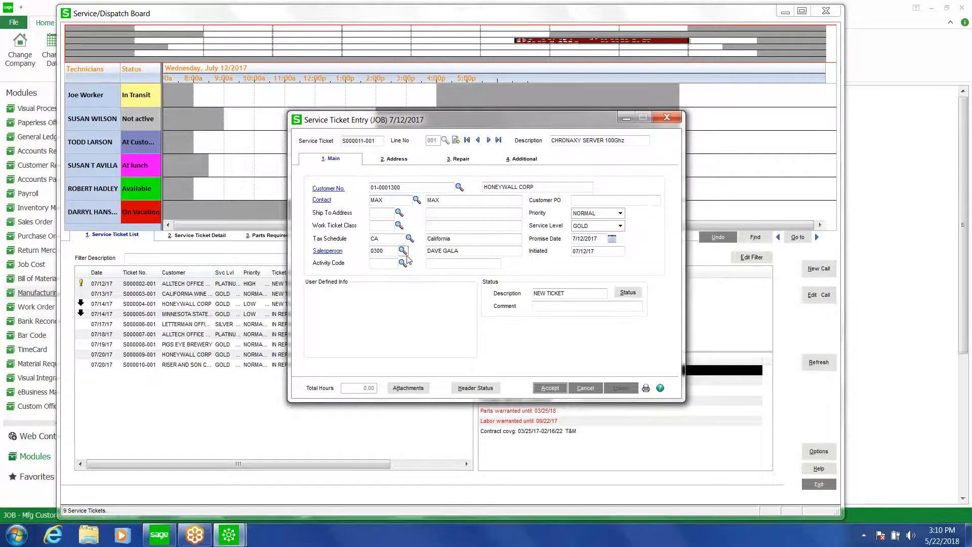
{"action": "left_click", "coordinate": [399, 225]}
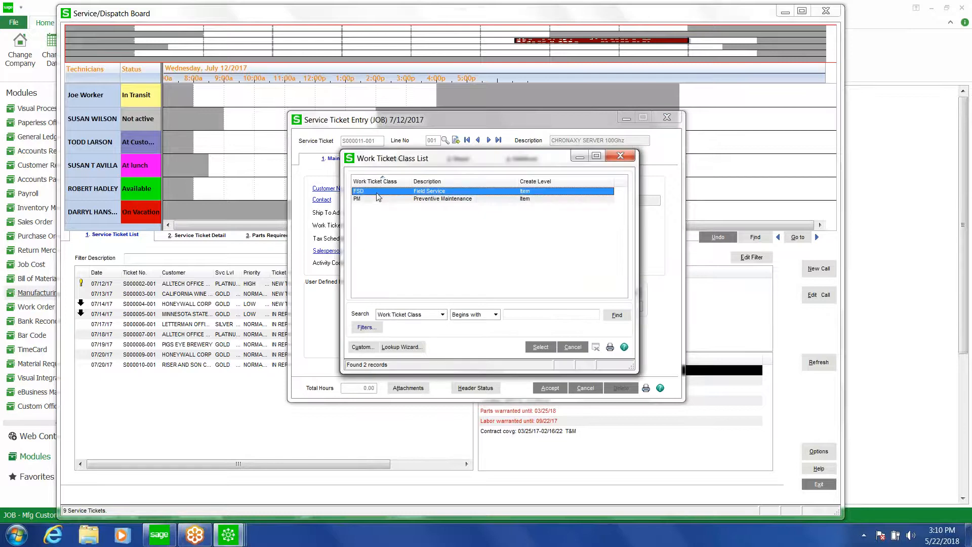
{"action": "double_click", "coordinate": [377, 192]}
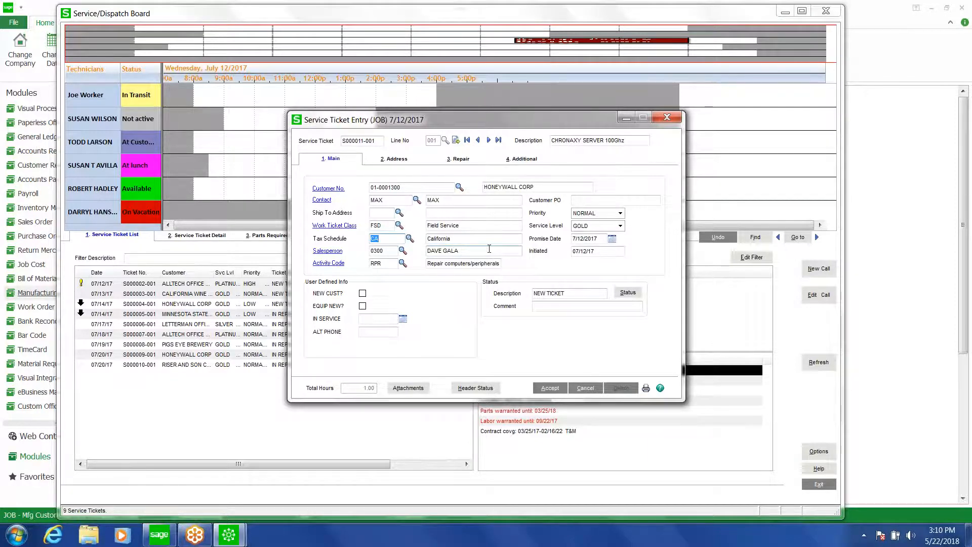
{"action": "left_click", "coordinate": [620, 214]}
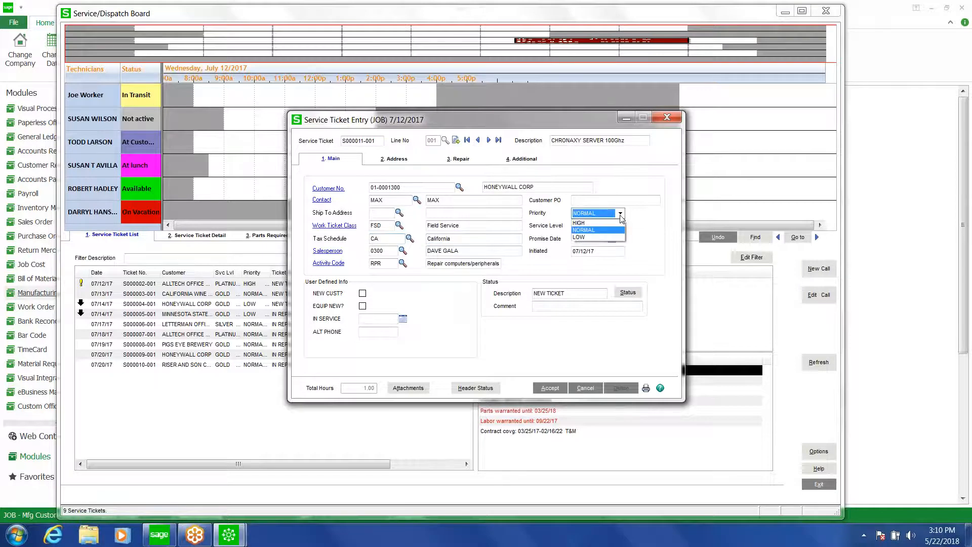
{"action": "left_click", "coordinate": [620, 215]}
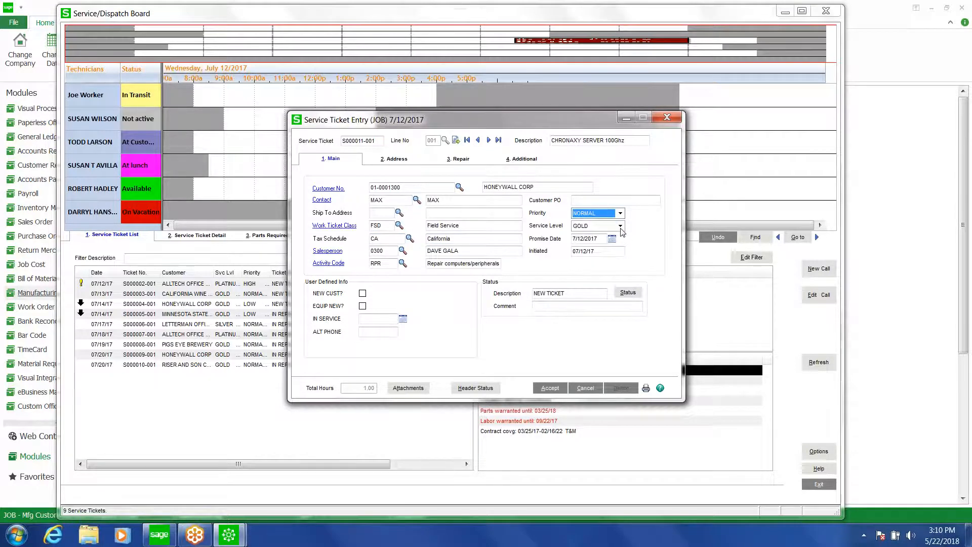
{"action": "left_click", "coordinate": [620, 227]}
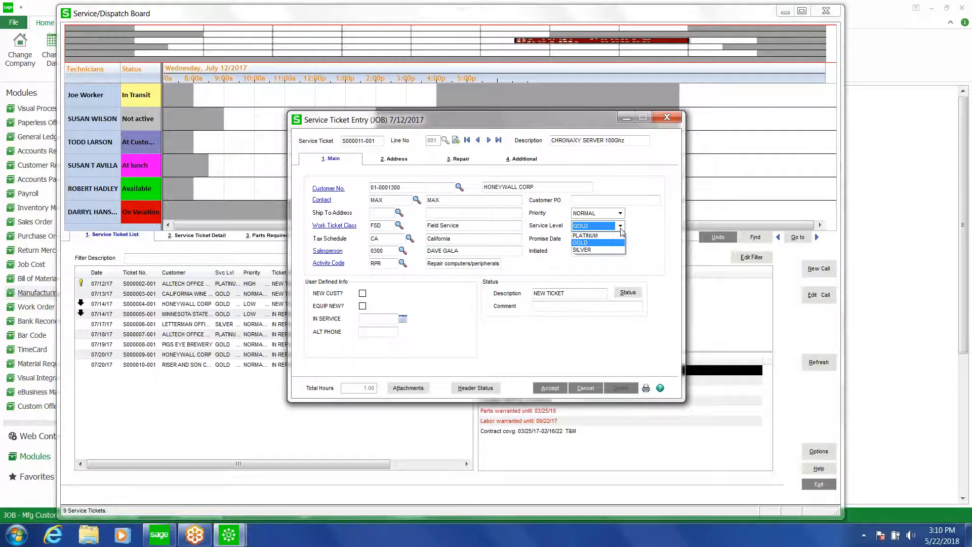
{"action": "left_click", "coordinate": [621, 228]}
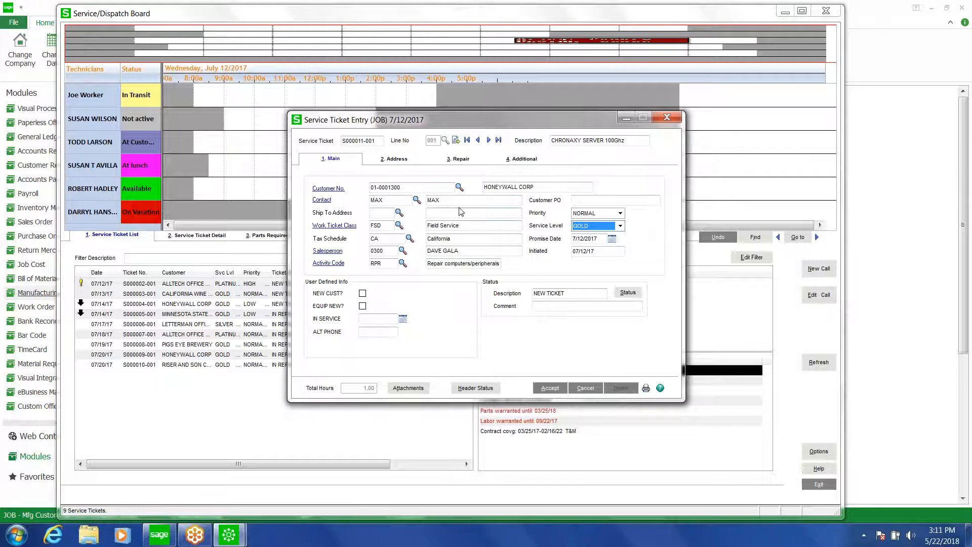
Set the ticket's repair problem code to SMELLS
{"action": "left_click", "coordinate": [389, 164]}
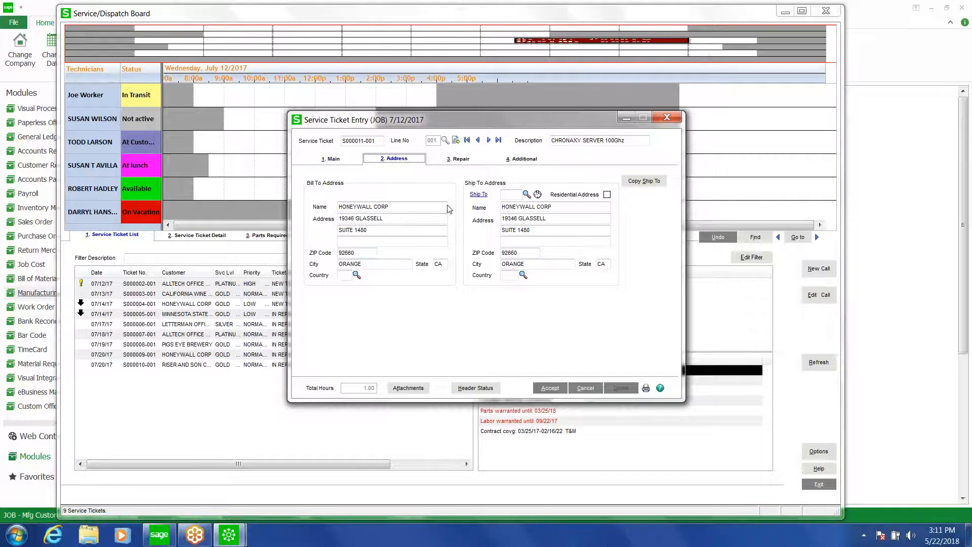
{"action": "left_click", "coordinate": [457, 160]}
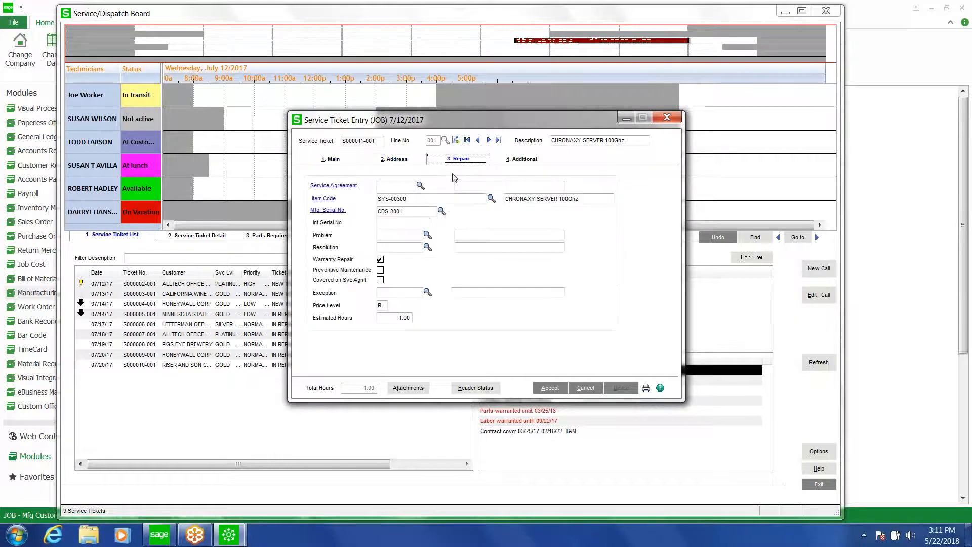
{"action": "left_click", "coordinate": [428, 236]}
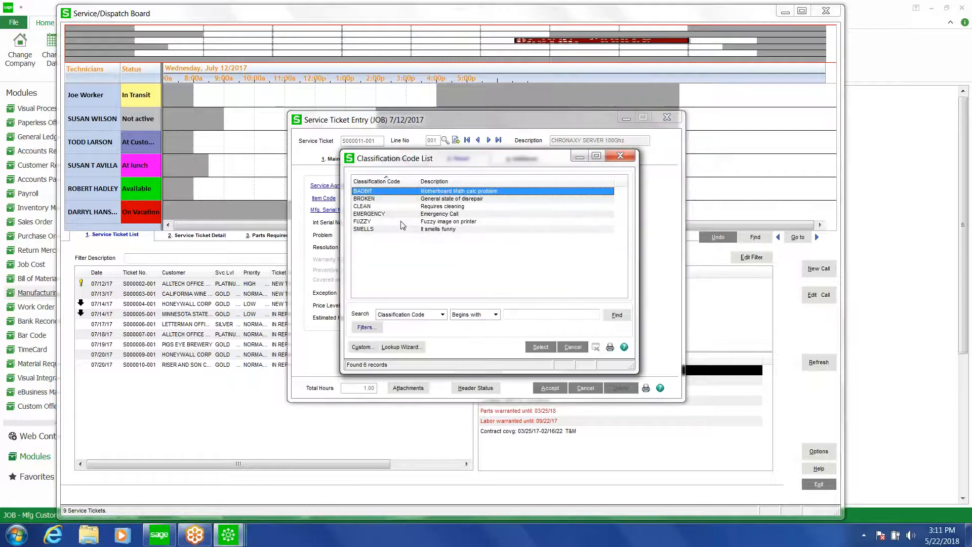
{"action": "double_click", "coordinate": [380, 230]}
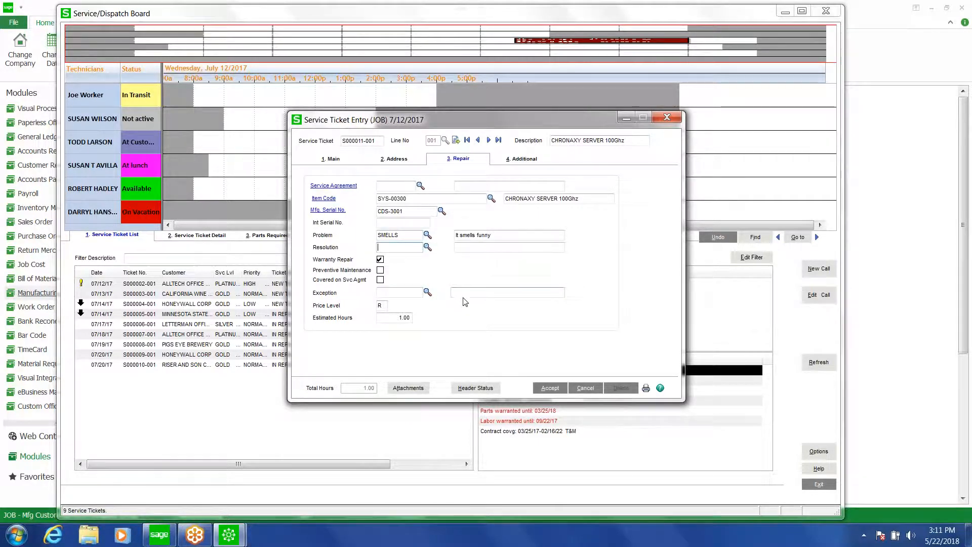
Add the note "Customer complains that system has bad odor." on the Additional tab
{"action": "left_click", "coordinate": [526, 160]}
{"action": "left_click", "coordinate": [422, 196]}
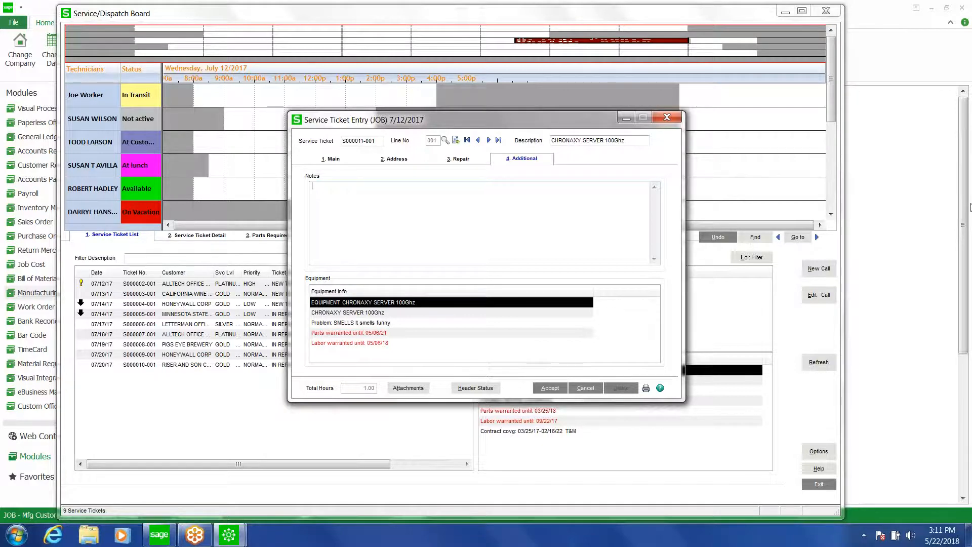
{"action": "type", "text": "Customer complains that system has bad odor."}
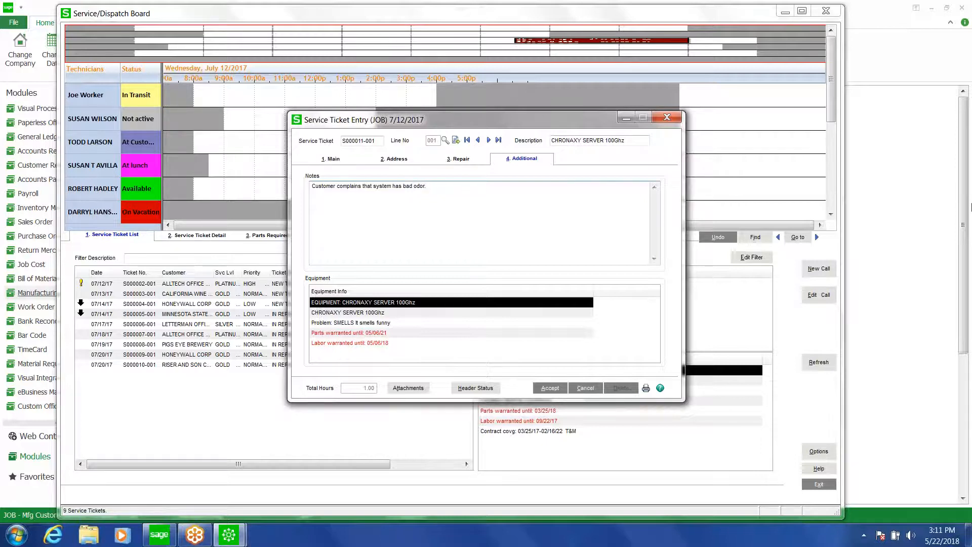
Flip through the ticket's tabs and accept the new service ticket
{"action": "left_click", "coordinate": [470, 160]}
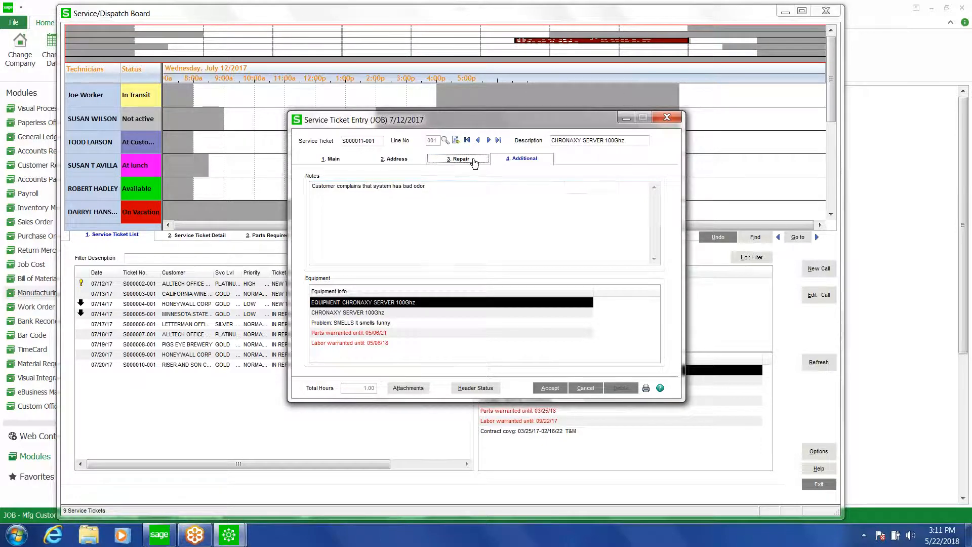
{"action": "left_click", "coordinate": [524, 159]}
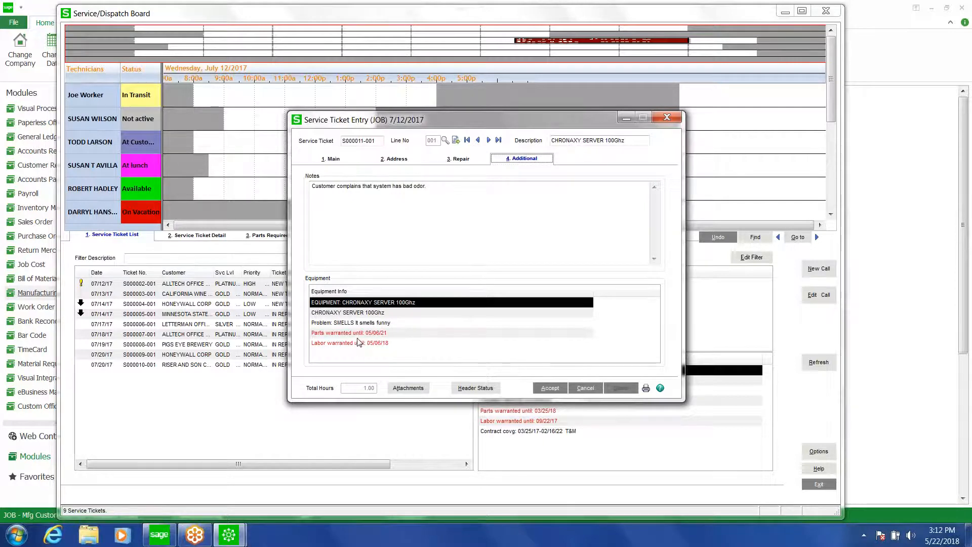
{"action": "left_click", "coordinate": [406, 160]}
{"action": "left_click", "coordinate": [459, 158]}
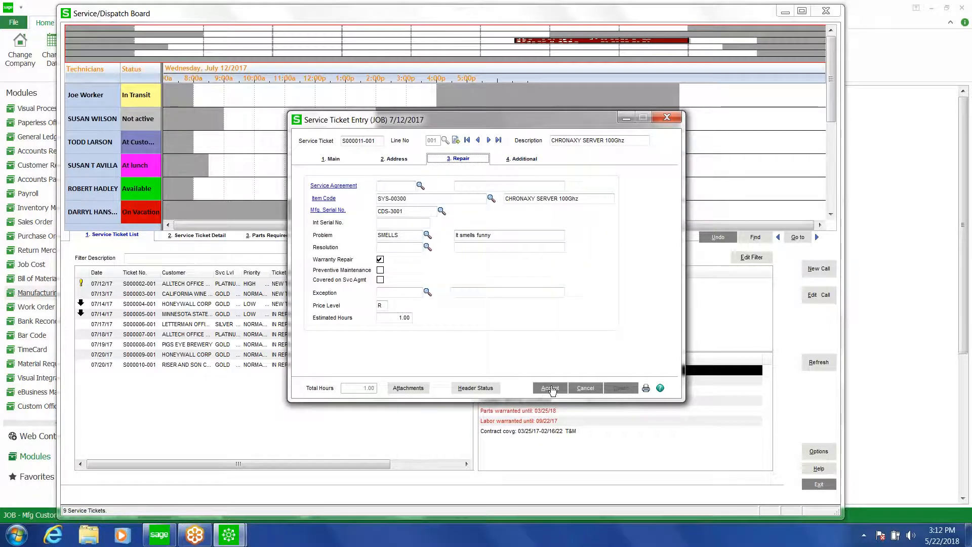
{"action": "left_click", "coordinate": [551, 389]}
{"action": "left_click", "coordinate": [551, 388]}
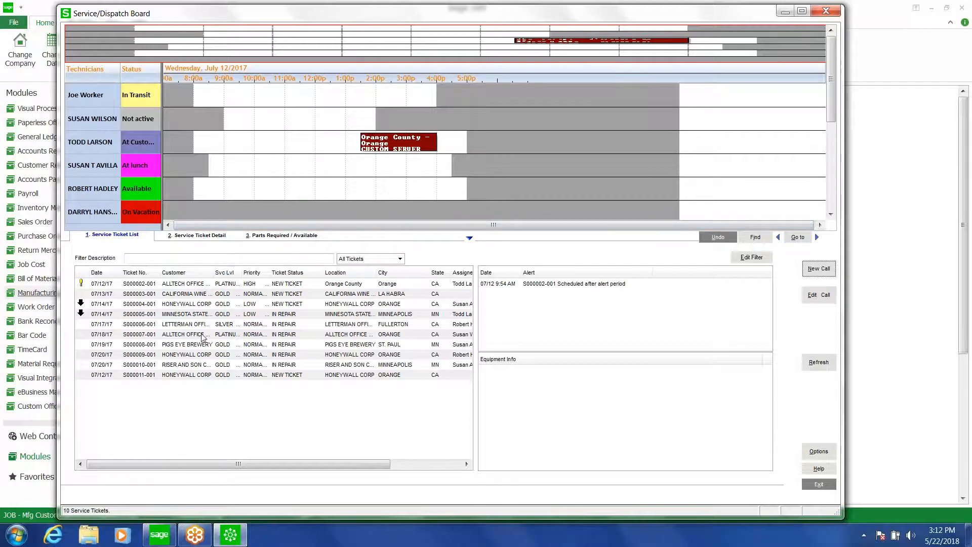
{"action": "right_click", "coordinate": [210, 376]}
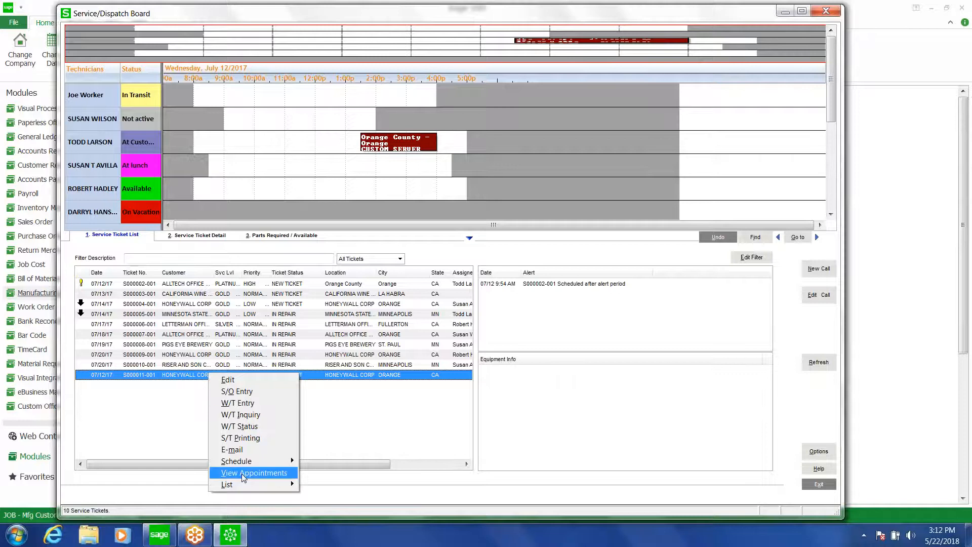
{"action": "mouse_move", "coordinate": [245, 461]}
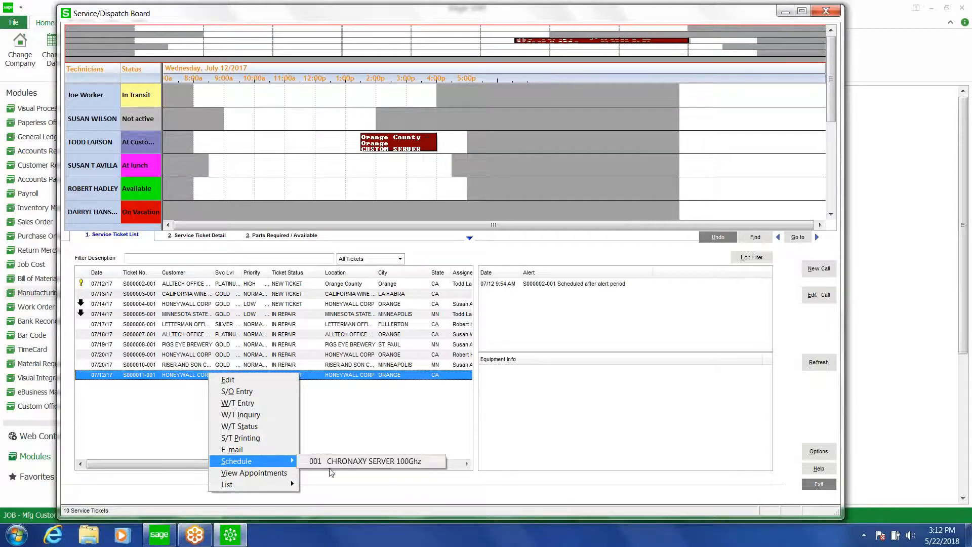
{"action": "left_click", "coordinate": [340, 460]}
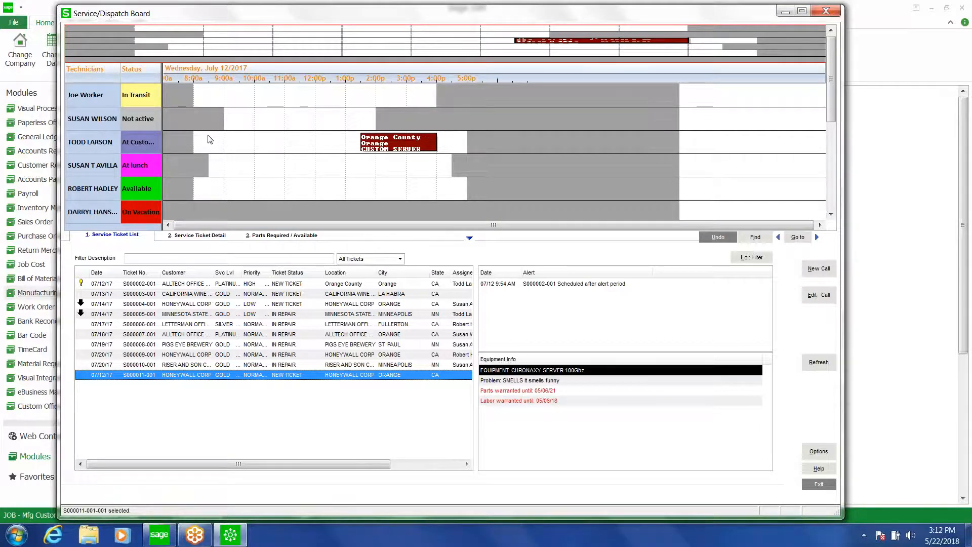
{"action": "left_click_drag", "start_coordinate": [210, 139], "coordinate": [210, 139]}
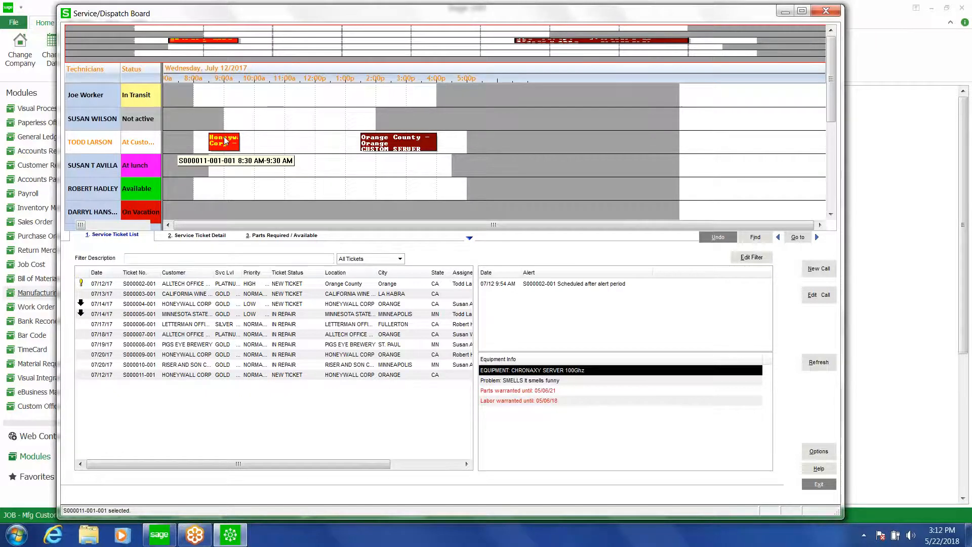
Open the new appointment's edit details and cancel without changes
{"action": "right_click", "coordinate": [225, 141]}
{"action": "mouse_move", "coordinate": [256, 143]}
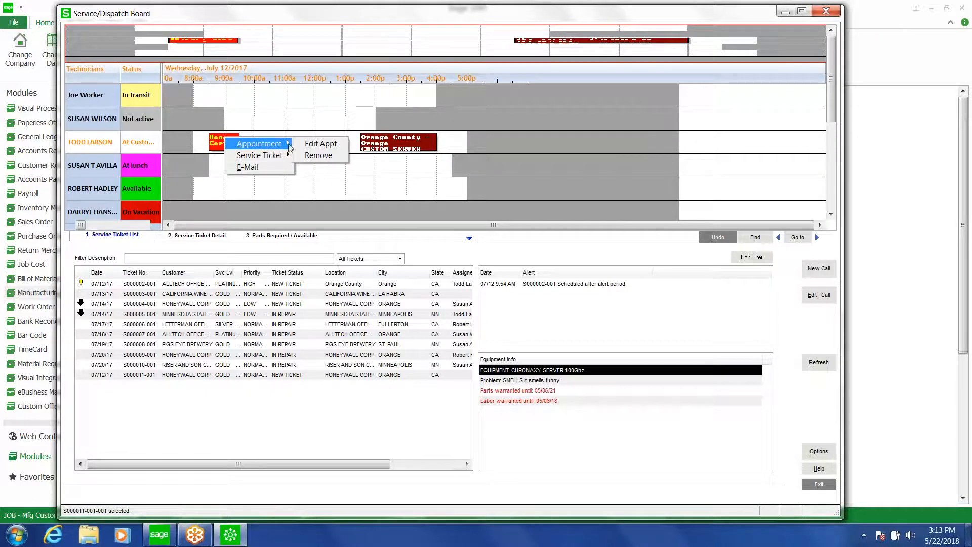
{"action": "left_click", "coordinate": [319, 145]}
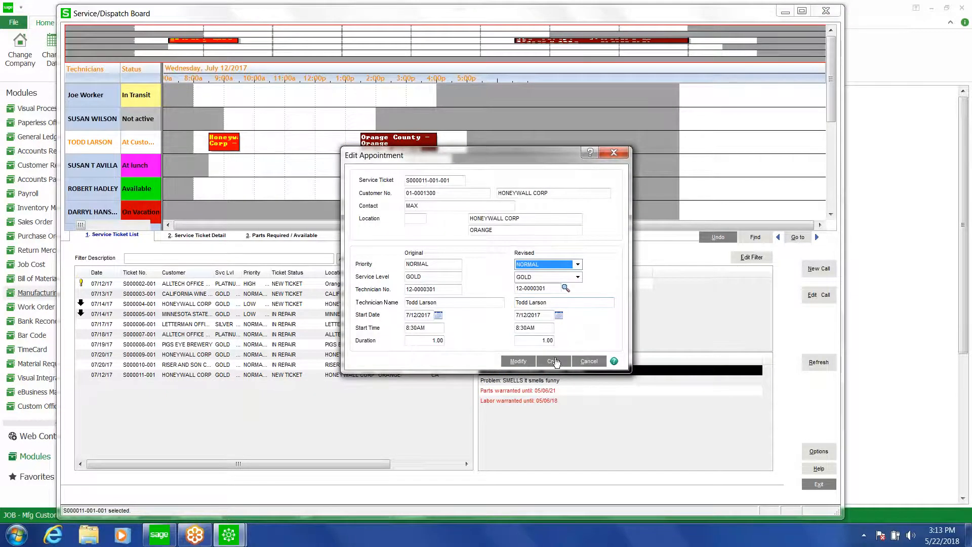
{"action": "left_click", "coordinate": [590, 363]}
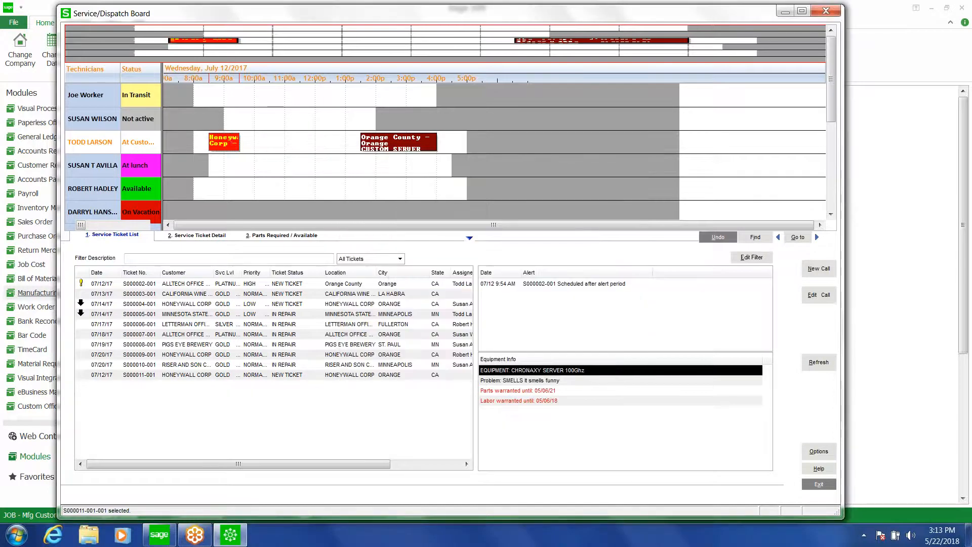
Move the appointment to start about 8:15 AM and select the ticket's step line in the service ticket detail
{"action": "left_click_drag", "start_coordinate": [237, 138], "coordinate": [252, 137]}
{"action": "left_click_drag", "start_coordinate": [267, 138], "coordinate": [215, 144]}
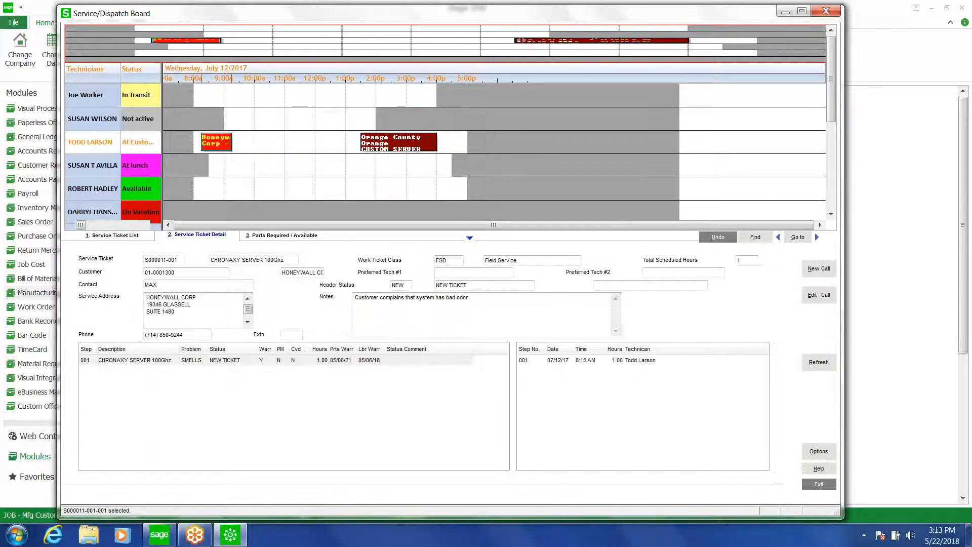
{"action": "mouse_move", "coordinate": [227, 144]}
{"action": "left_click", "coordinate": [222, 361]}
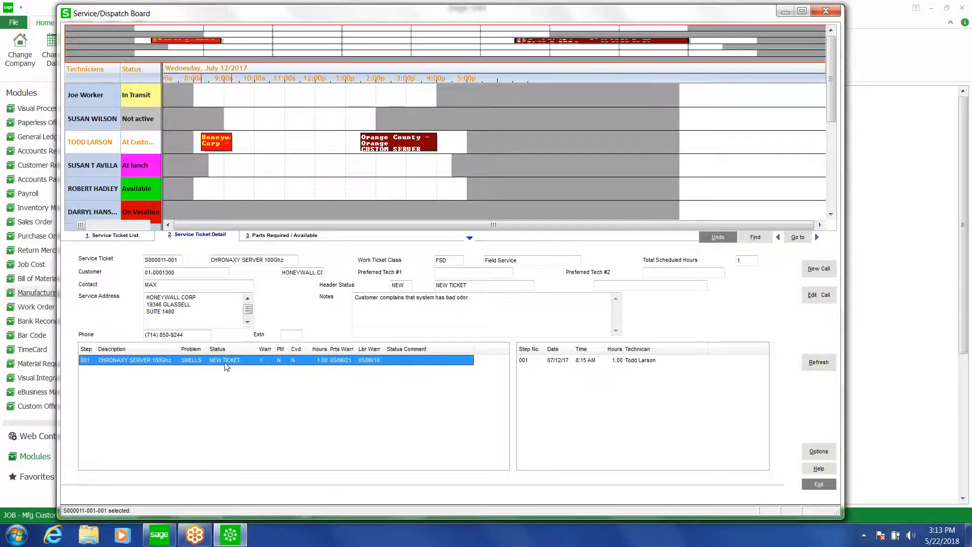
Switch to the service ticket list, then minimize the Service/Dispatch Board
{"action": "left_click", "coordinate": [115, 236]}
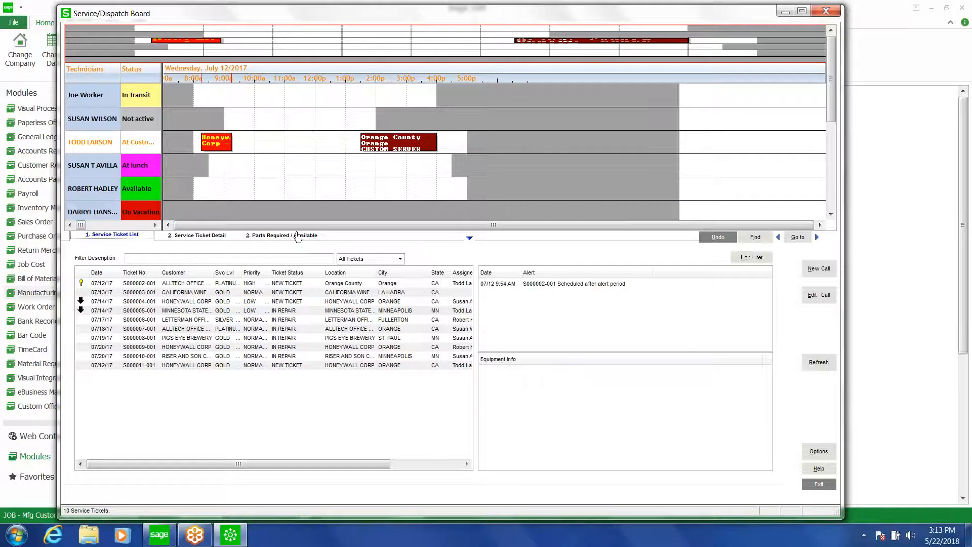
{"action": "right_click", "coordinate": [217, 143]}
{"action": "mouse_move", "coordinate": [246, 161]}
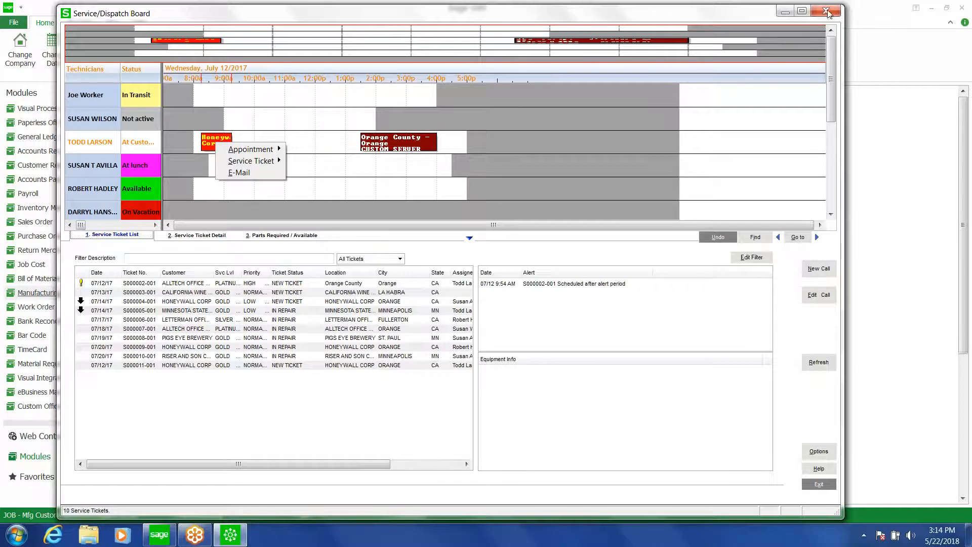
{"action": "left_click", "coordinate": [786, 11]}
{"action": "left_click", "coordinate": [787, 11]}
Set the computer's system date to July 12, 2017 through the Windows date and time settings
{"action": "left_click", "coordinate": [941, 535]}
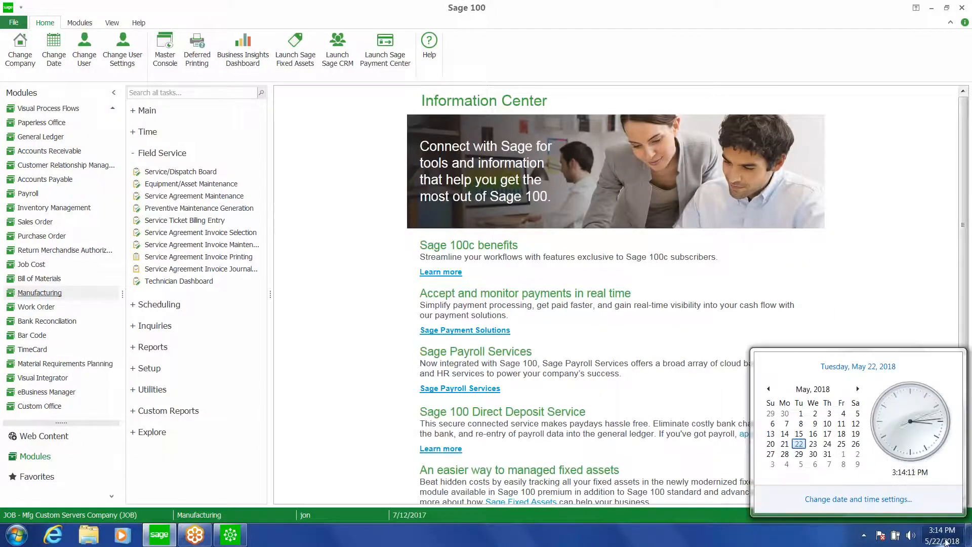
{"action": "left_click", "coordinate": [869, 499]}
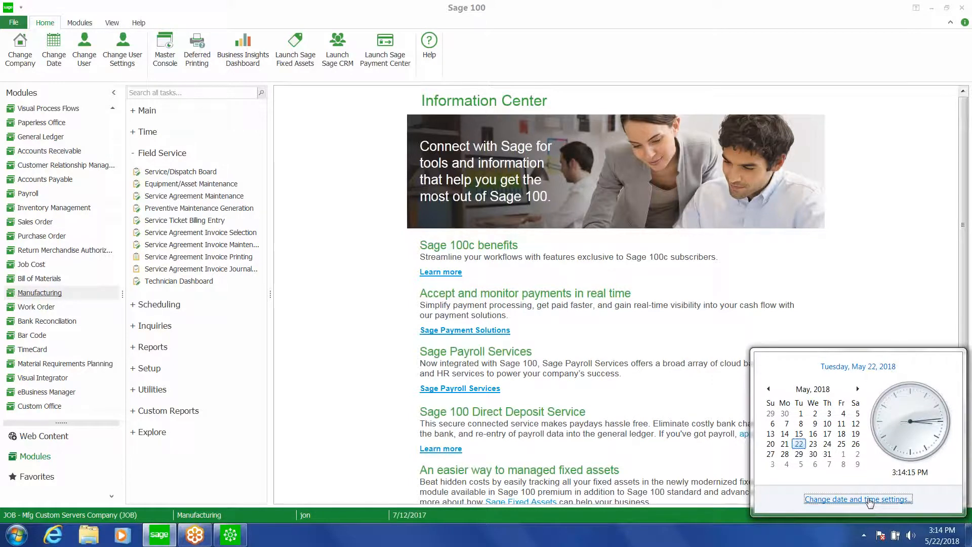
{"action": "left_click", "coordinate": [250, 180]}
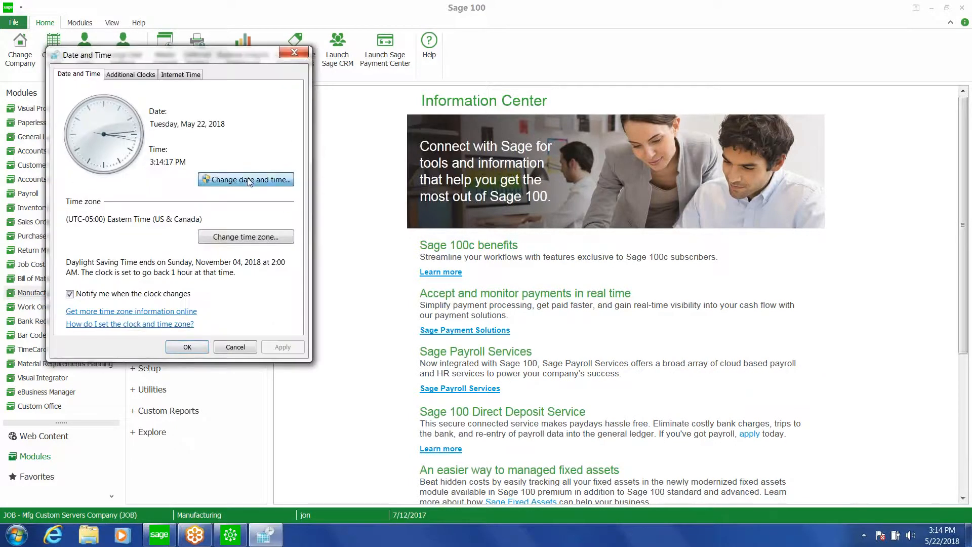
{"action": "left_click", "coordinate": [118, 139]}
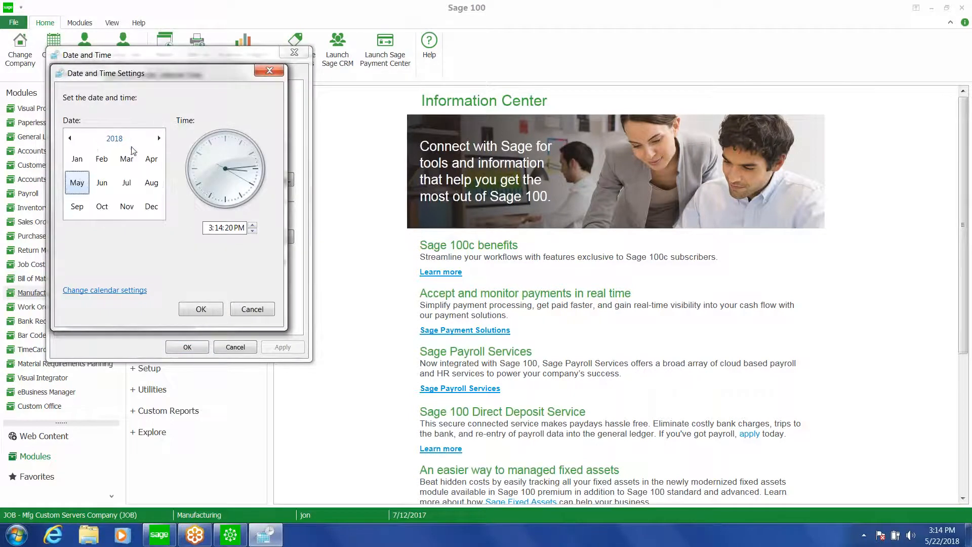
{"action": "left_click", "coordinate": [114, 138]}
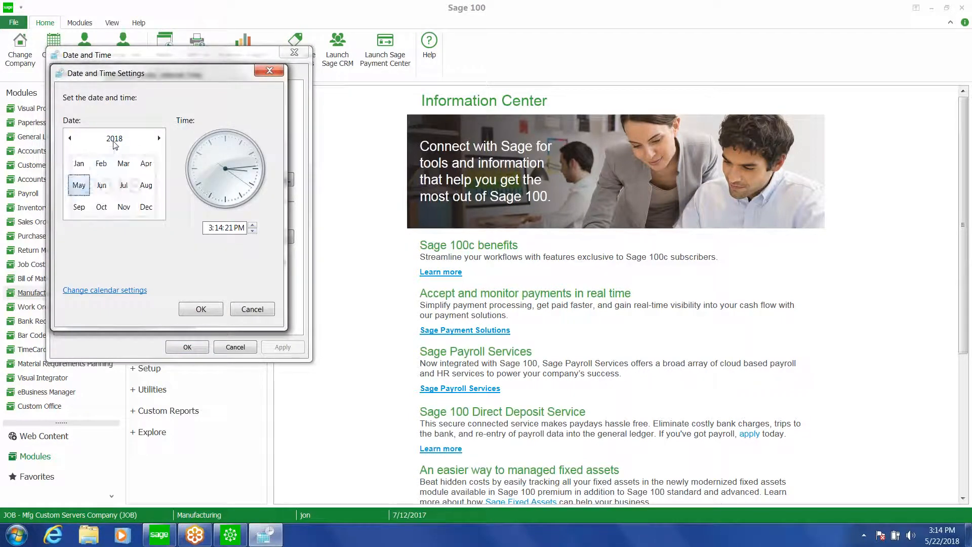
{"action": "left_click", "coordinate": [114, 139]}
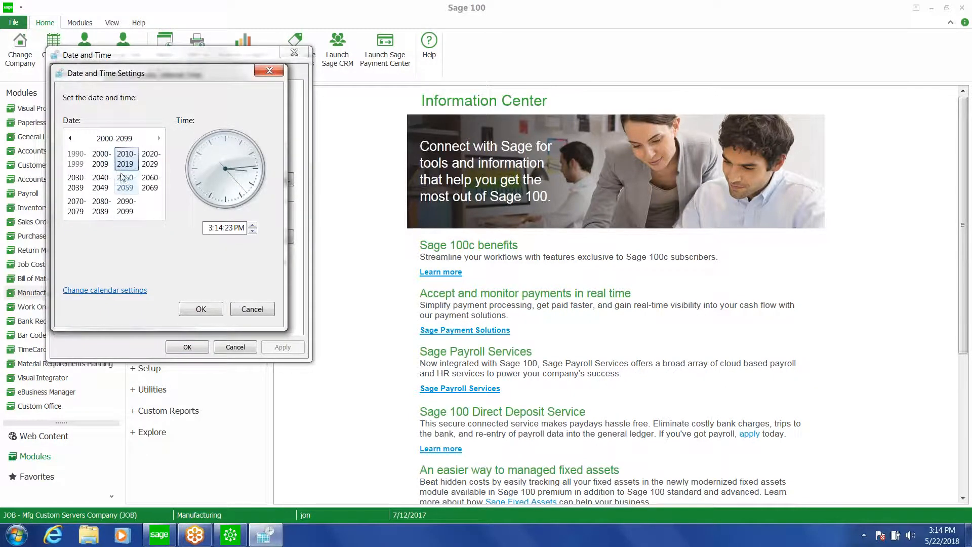
{"action": "left_click", "coordinate": [121, 158]}
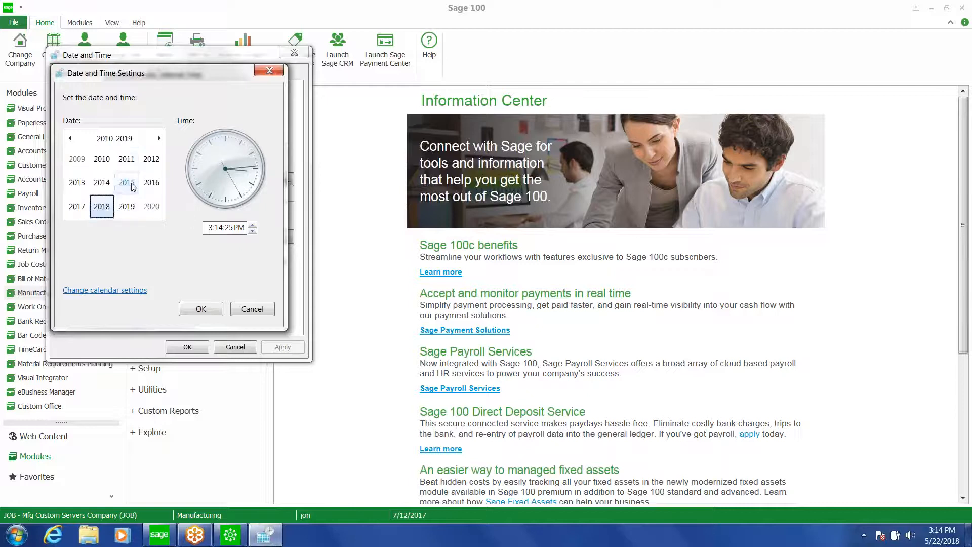
{"action": "left_click", "coordinate": [78, 208]}
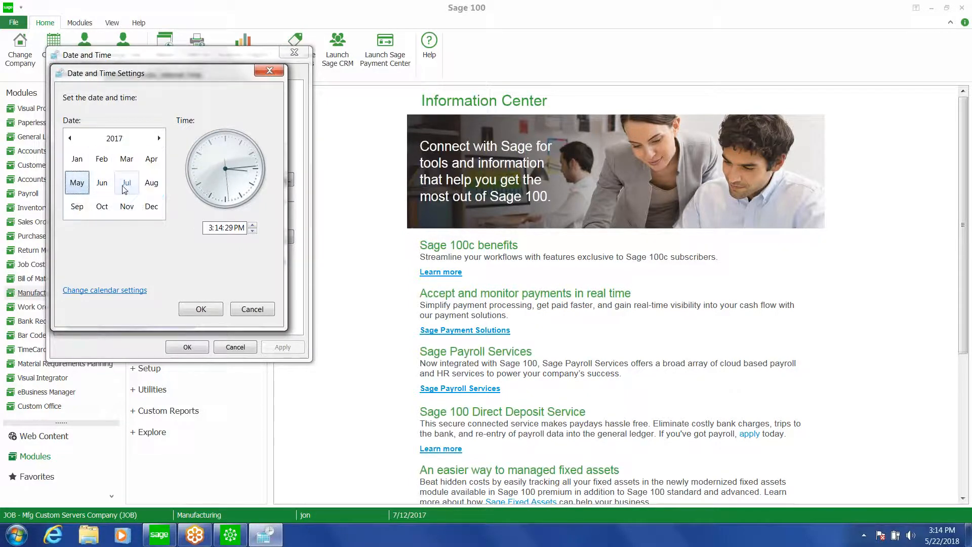
{"action": "left_click", "coordinate": [126, 183]}
{"action": "left_click", "coordinate": [115, 182]}
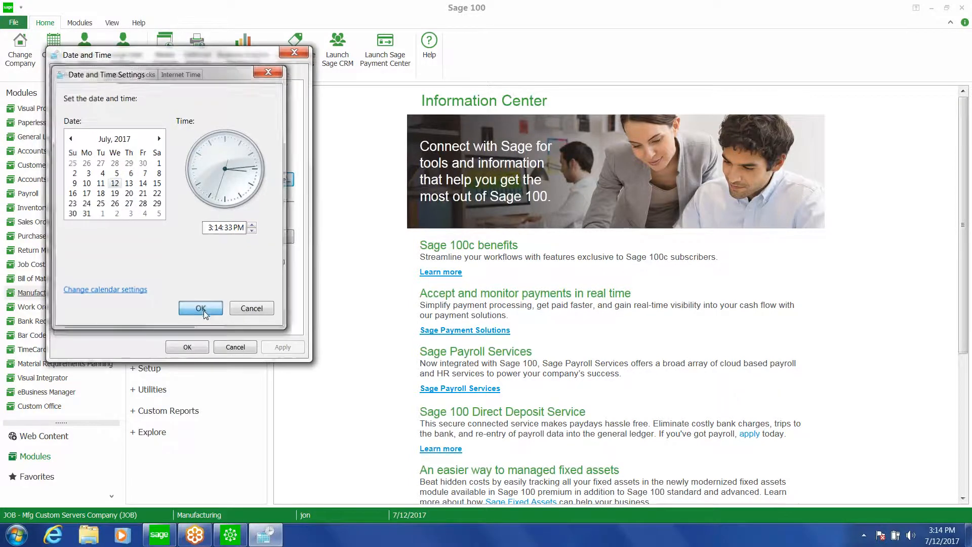
{"action": "left_click", "coordinate": [201, 309]}
{"action": "left_click", "coordinate": [198, 345]}
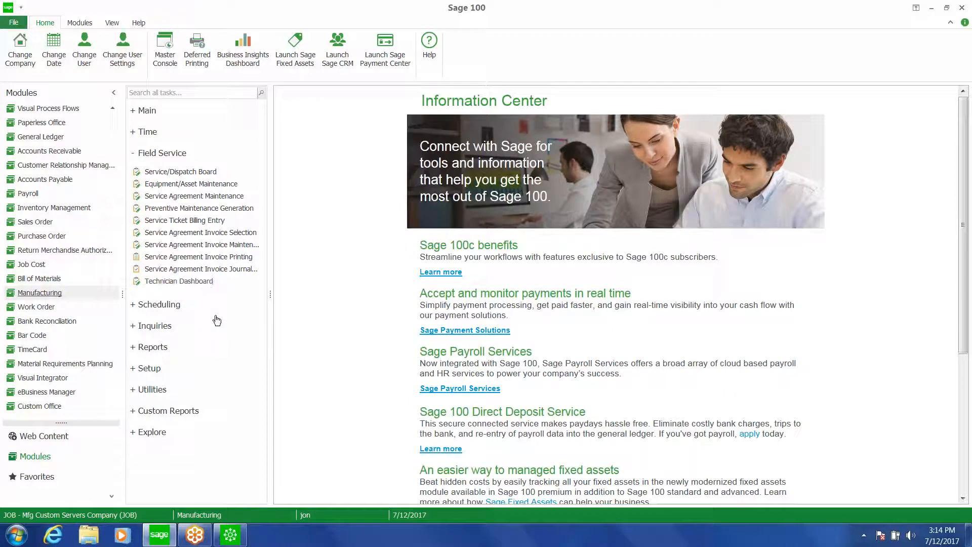
{"action": "left_click", "coordinate": [199, 282]}
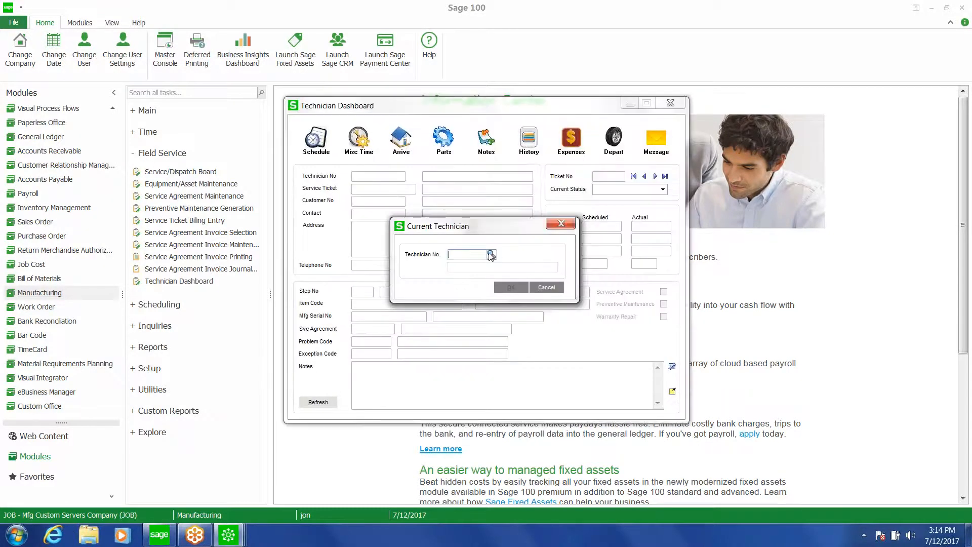
{"action": "left_click", "coordinate": [490, 254]}
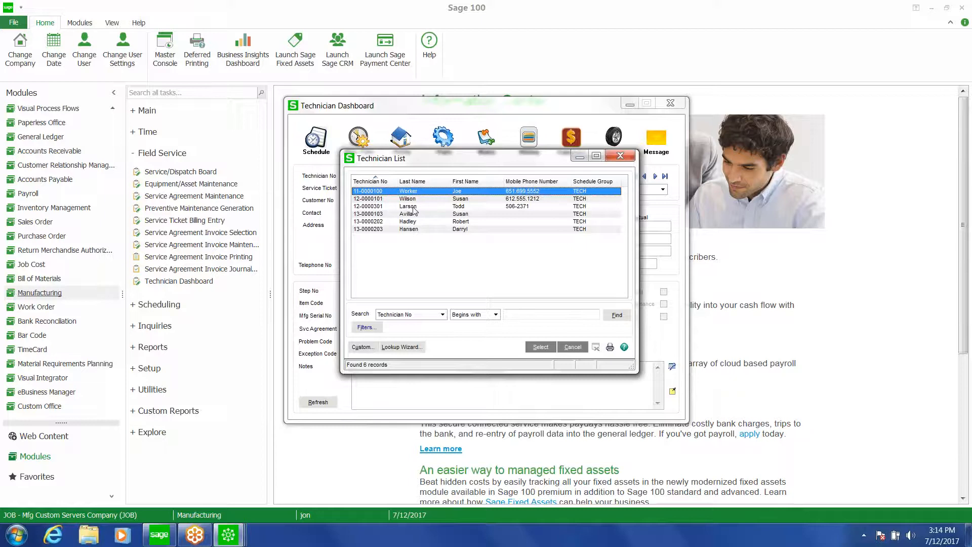
{"action": "double_click", "coordinate": [411, 206]}
{"action": "left_click", "coordinate": [510, 287]}
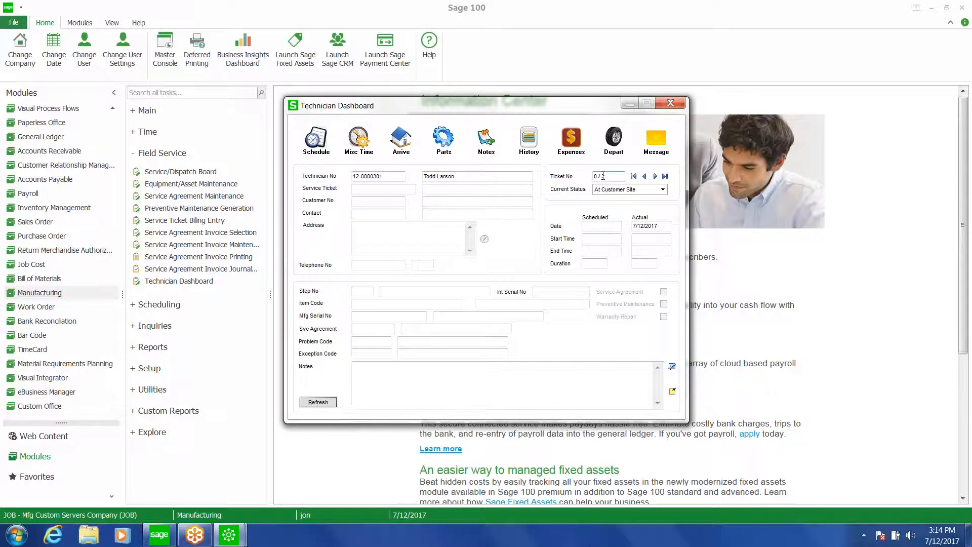
{"action": "left_click", "coordinate": [315, 139]}
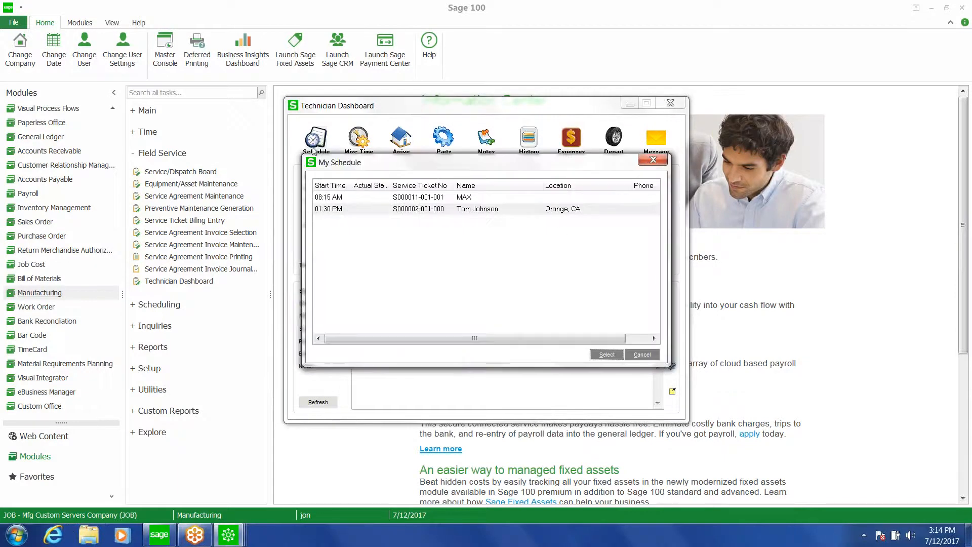
{"action": "left_click", "coordinate": [418, 200]}
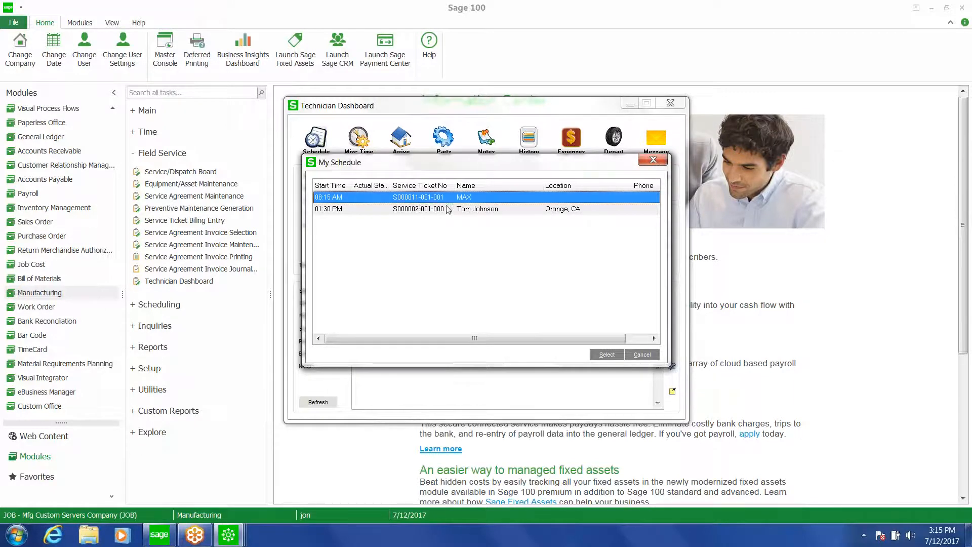
{"action": "left_click", "coordinate": [433, 209]}
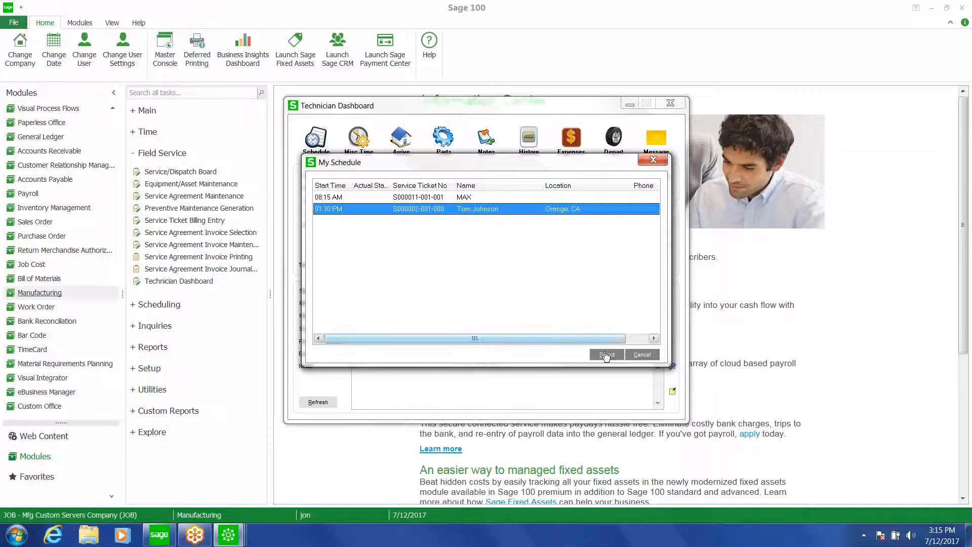
{"action": "left_click", "coordinate": [643, 355]}
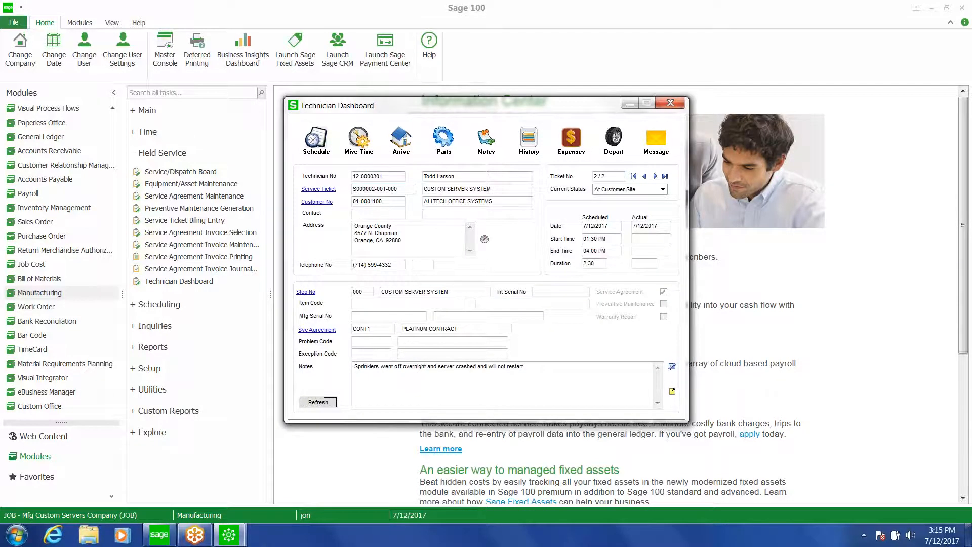
{"action": "left_click", "coordinate": [647, 176]}
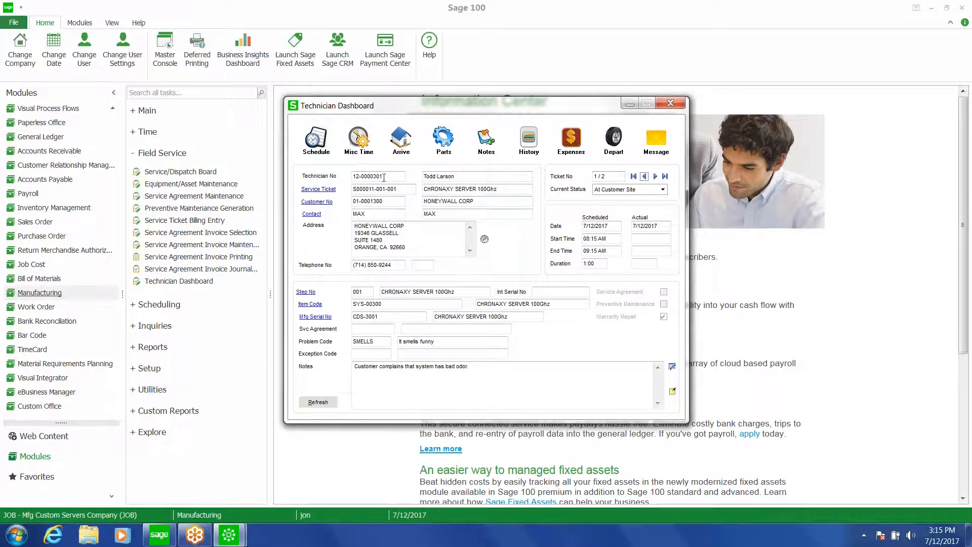
Record arrival at 8:30 AM with service ticket status IN REPAIR
{"action": "left_click", "coordinate": [403, 144]}
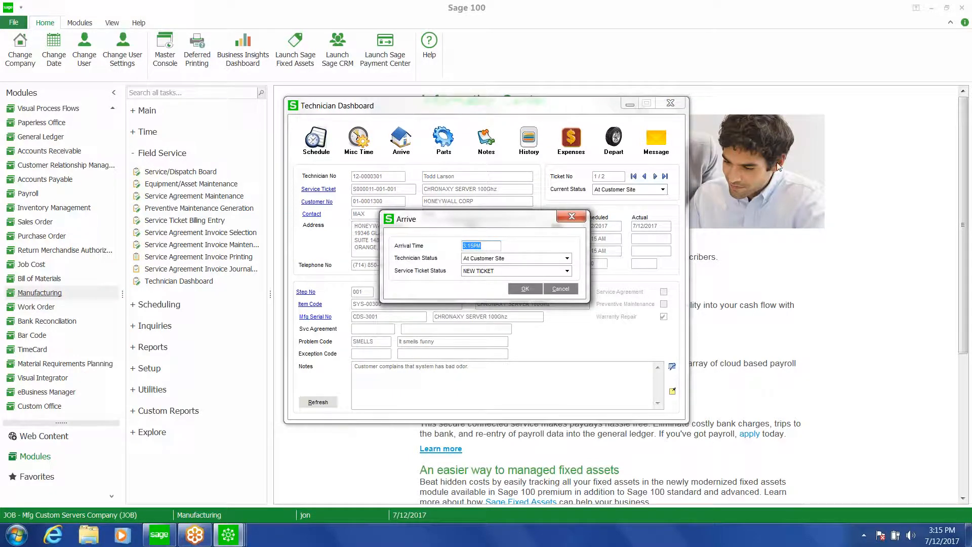
{"action": "type", "text": "08"}
{"action": "key", "text": "BackSpace"}
{"action": "key", "text": "BackSpace"}
{"action": "key", "text": "BackSpace"}
{"action": "type", "text": ":30"}
{"action": "left_click", "coordinate": [567, 272]}
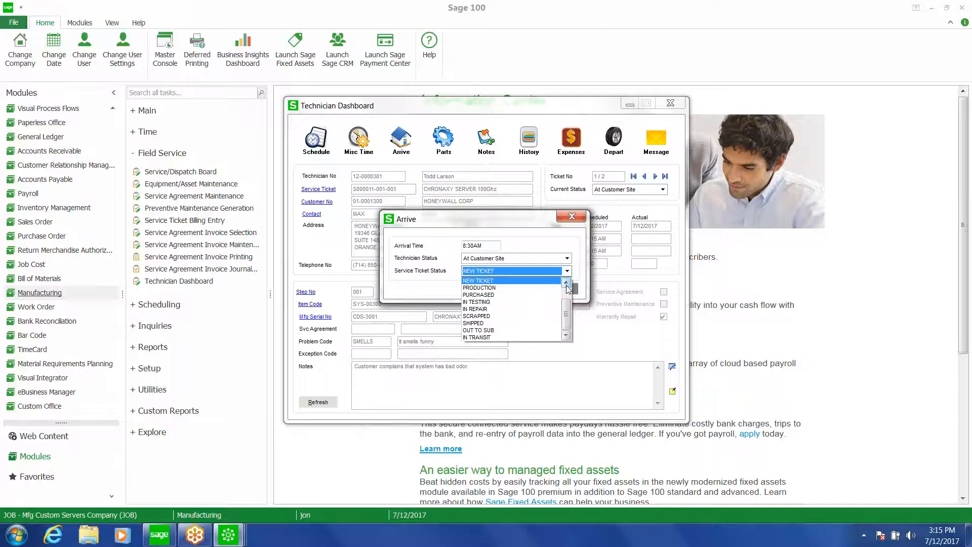
{"action": "left_click_drag", "start_coordinate": [567, 314], "coordinate": [565, 305]}
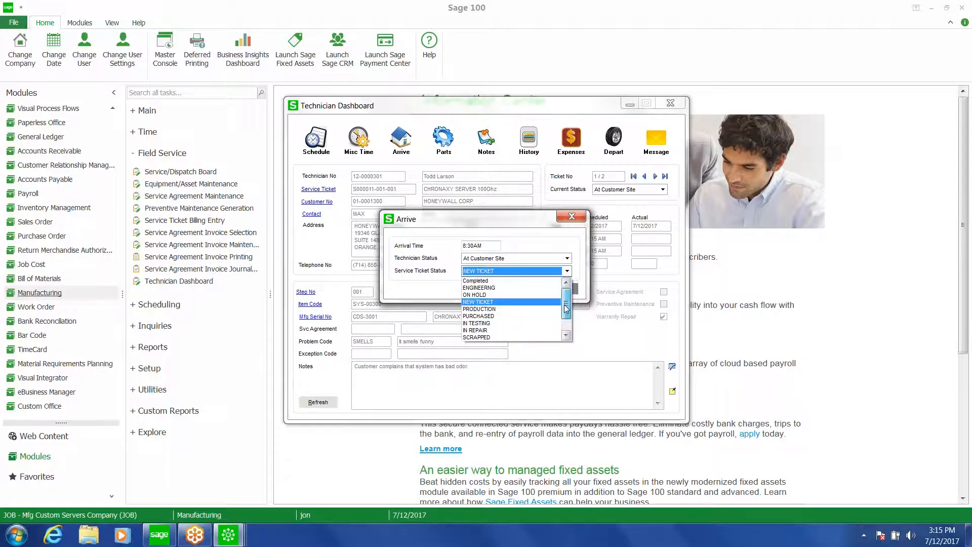
{"action": "left_click", "coordinate": [548, 330]}
{"action": "left_click", "coordinate": [523, 290]}
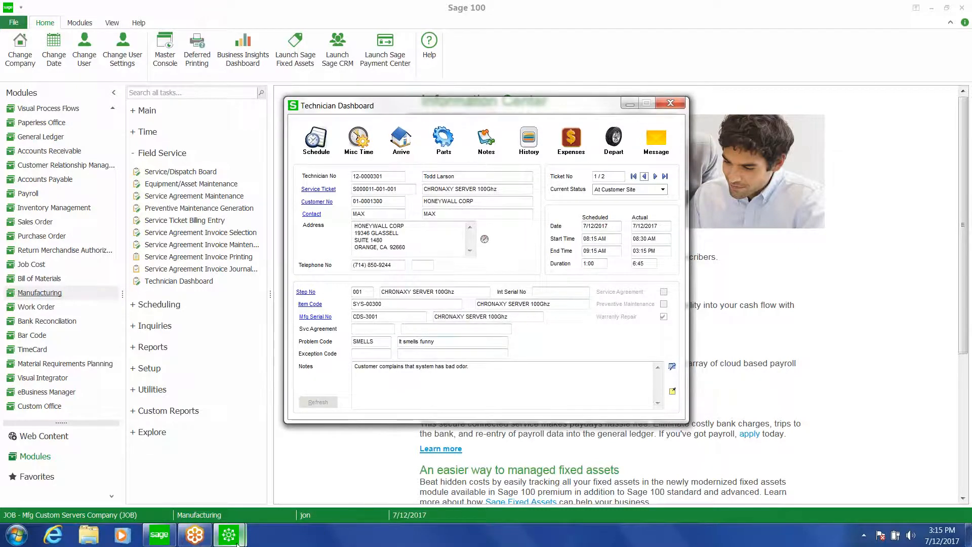
Record parts usage of 1 BOARD-P560 from warehouse TK3 on the ticket and exit
{"action": "mouse_move", "coordinate": [240, 540]}
{"action": "left_click", "coordinate": [441, 143]}
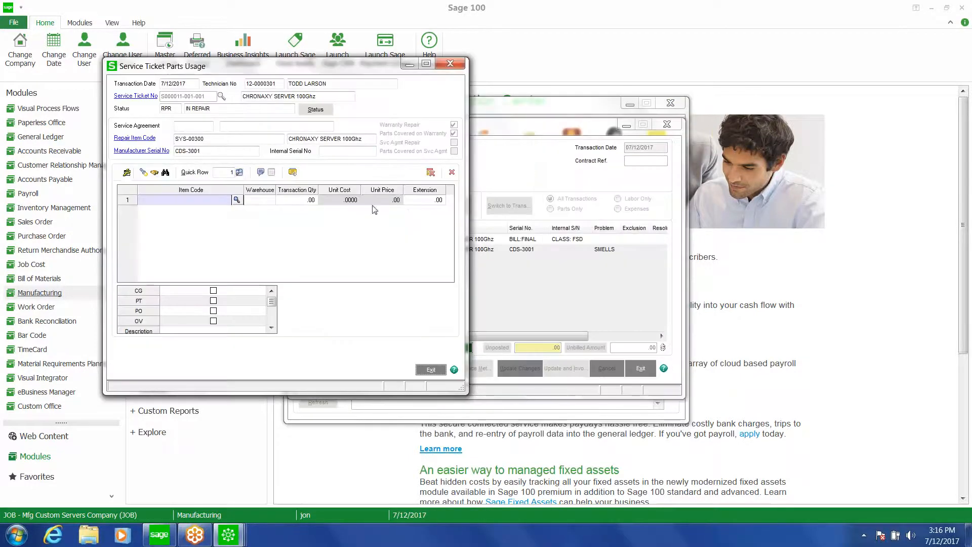
{"action": "left_click", "coordinate": [236, 200]}
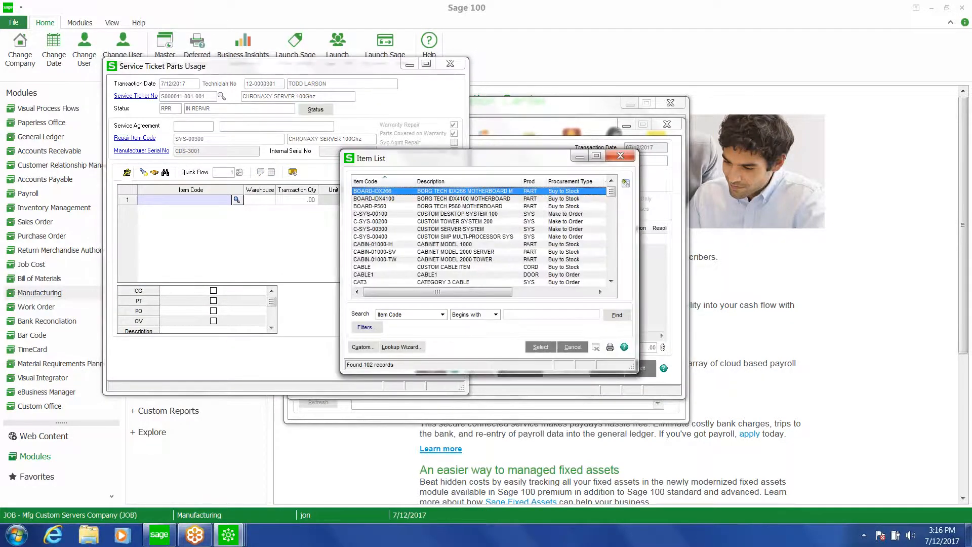
{"action": "double_click", "coordinate": [368, 206]}
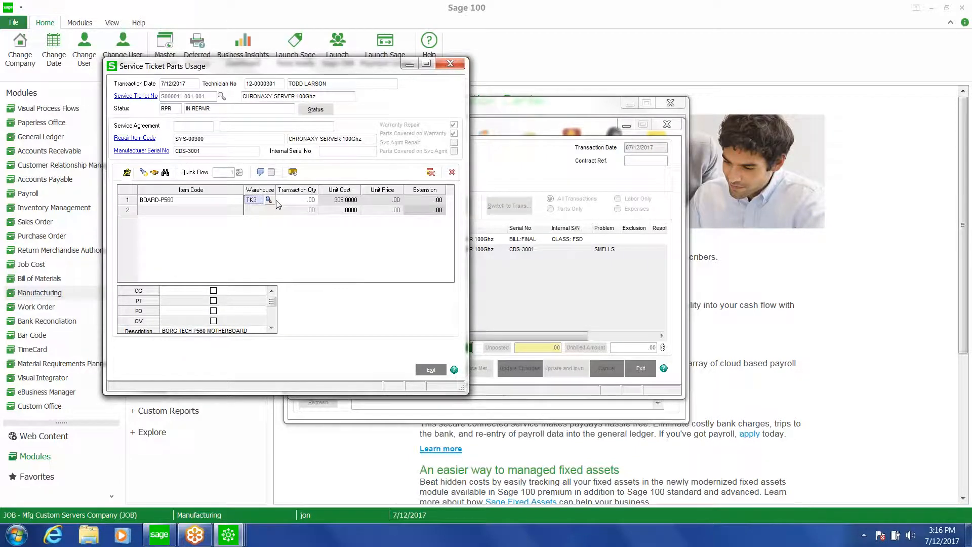
{"action": "key", "text": "Tab"}
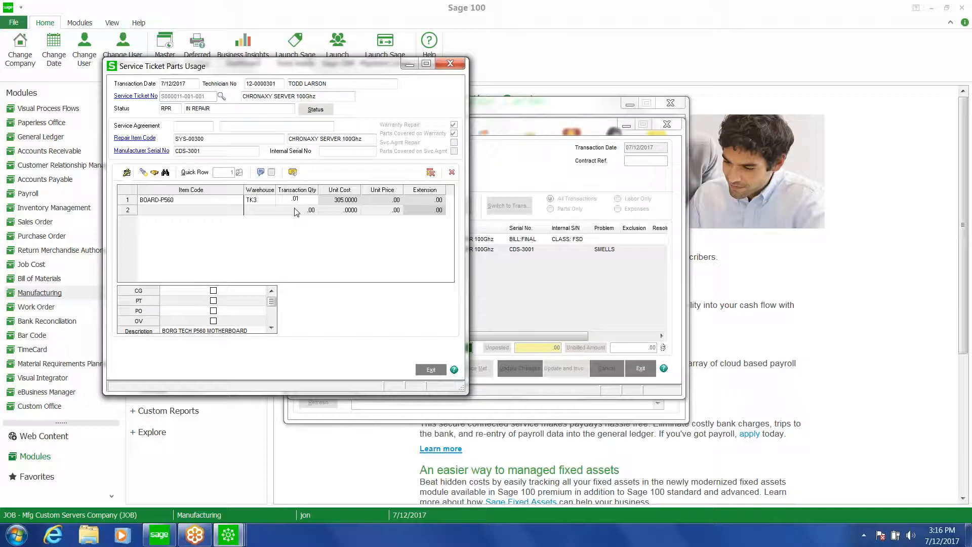
{"action": "type", "text": "1"}
{"action": "key", "text": "Return"}
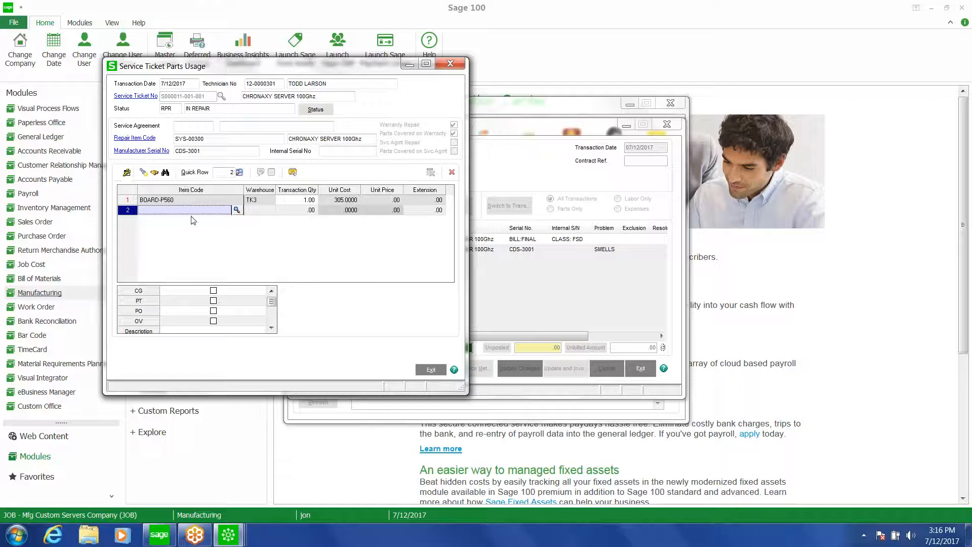
{"action": "left_click", "coordinate": [430, 373]}
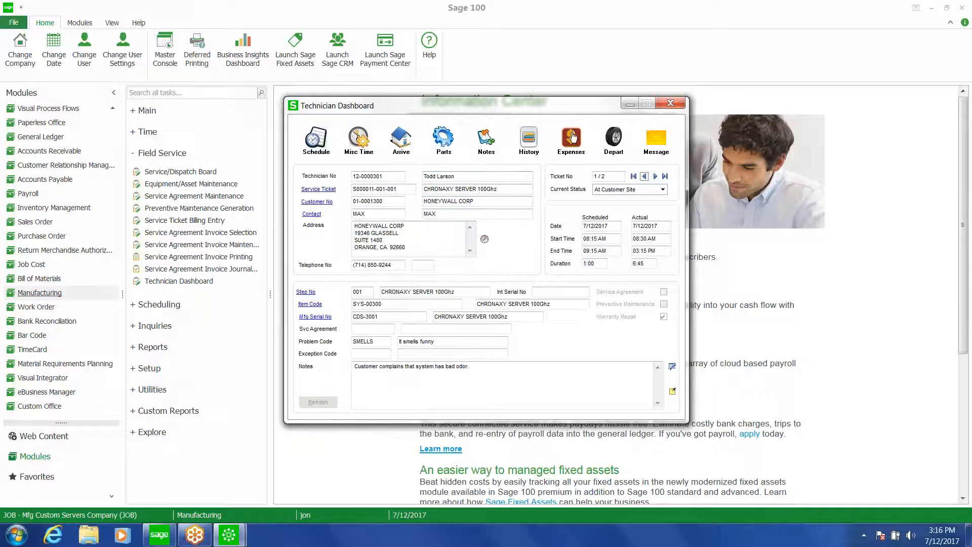
Open Depart and set departure time 1:30, technician status In Transit, ticket status Completed, and map to next destination
{"action": "left_click", "coordinate": [613, 142]}
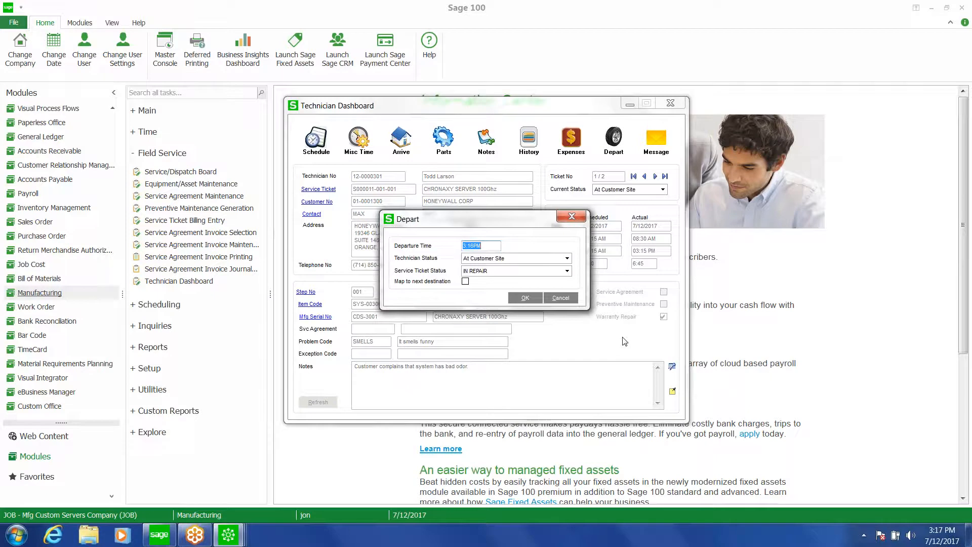
{"action": "type", "text": "1:30"}
{"action": "left_click", "coordinate": [565, 259]}
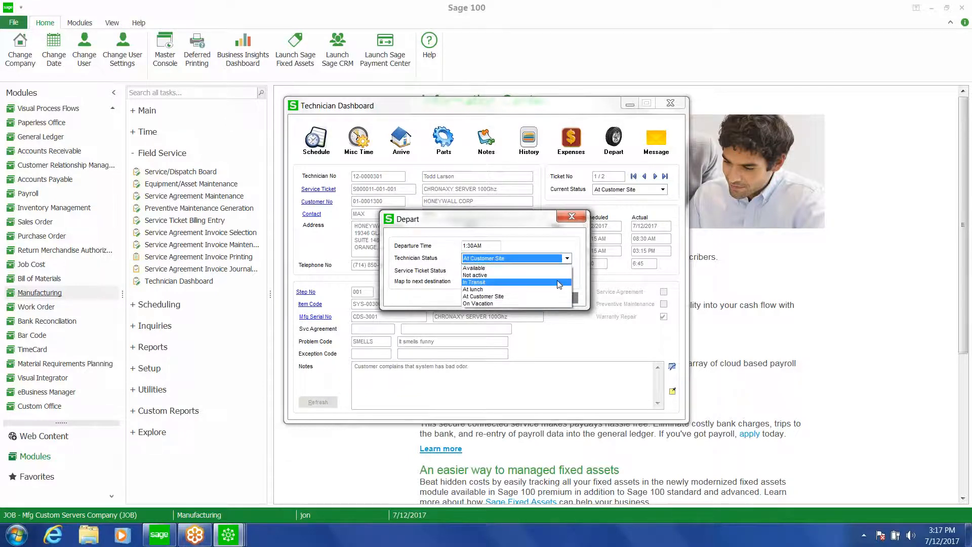
{"action": "left_click", "coordinate": [559, 282]}
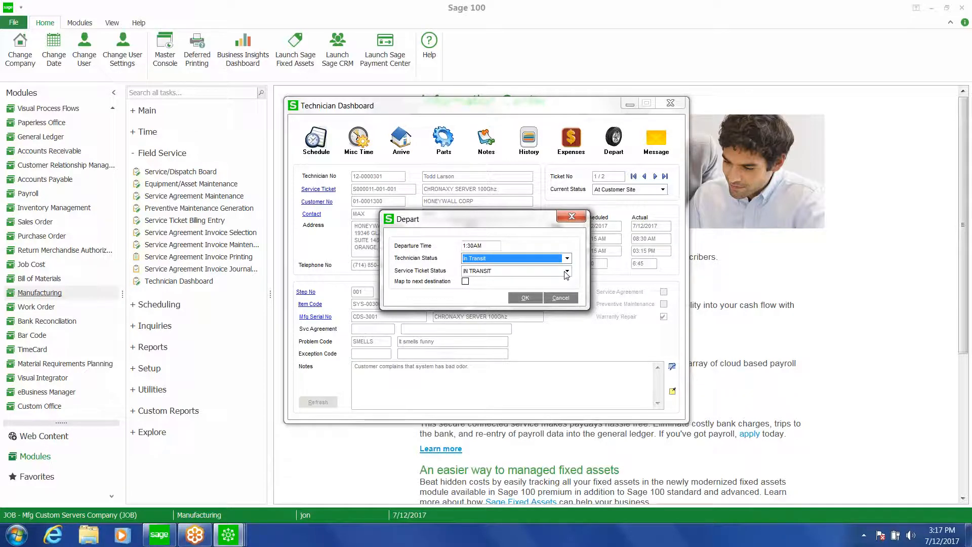
{"action": "left_click", "coordinate": [566, 272]}
{"action": "scroll", "coordinate": [568, 310], "scroll_direction": "up", "scroll_amount": 1}
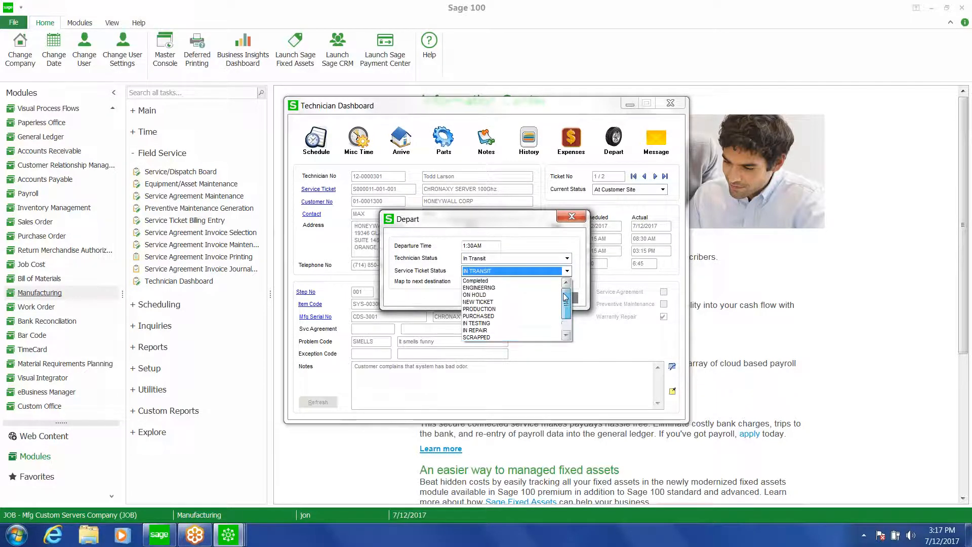
{"action": "left_click", "coordinate": [548, 282]}
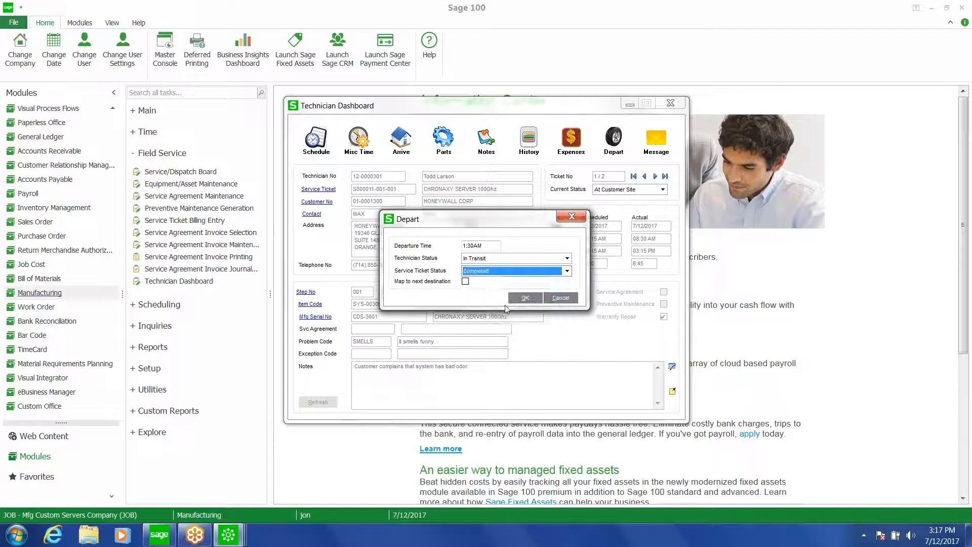
{"action": "left_click", "coordinate": [465, 282]}
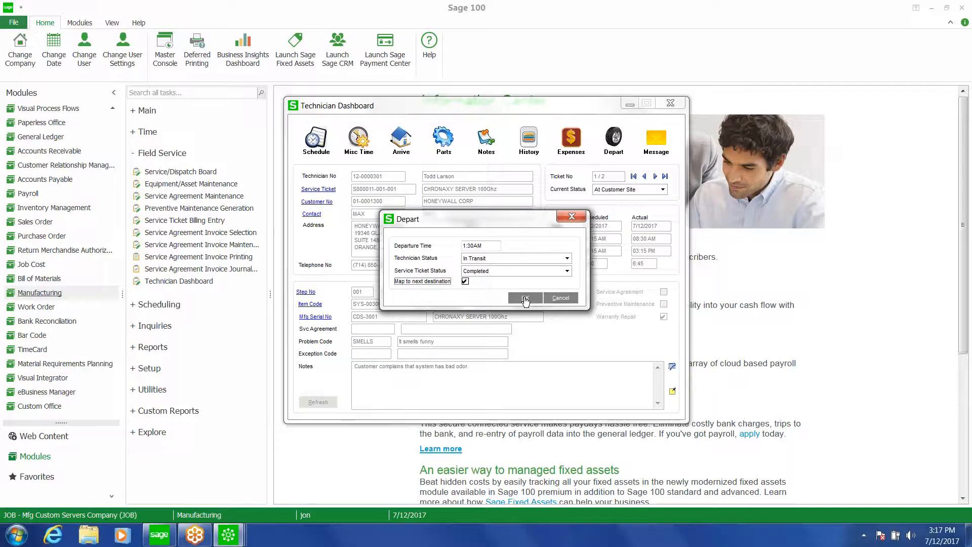
Correct the departure time to 1:30 PM and confirm the departure
{"action": "left_click", "coordinate": [525, 299]}
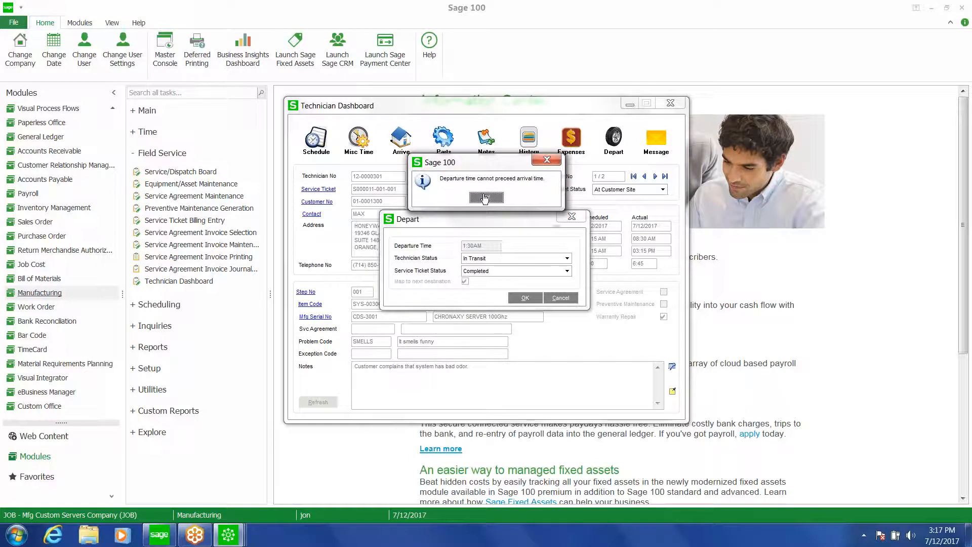
{"action": "left_click", "coordinate": [485, 197]}
{"action": "left_click_drag", "start_coordinate": [483, 247], "coordinate": [474, 247]}
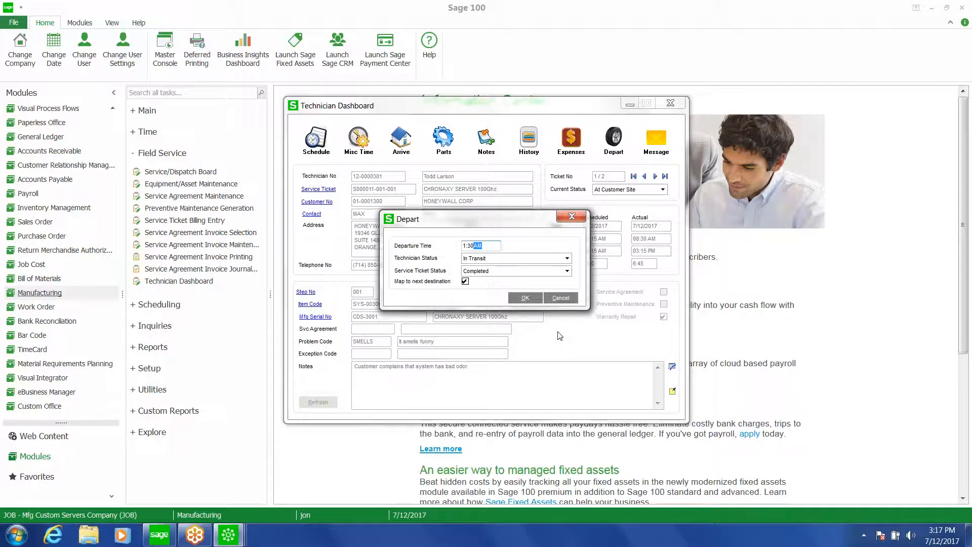
{"action": "type", "text": "PM"}
{"action": "left_click", "coordinate": [518, 299]}
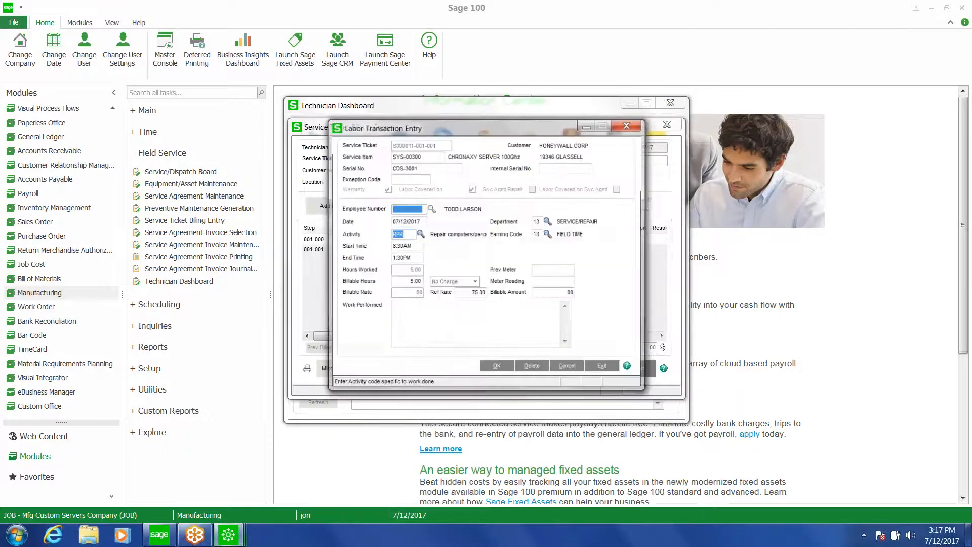
Enter the labor work performed as "Replaced MB due to problem issue.", save the labor line and exit
{"action": "left_click", "coordinate": [415, 327]}
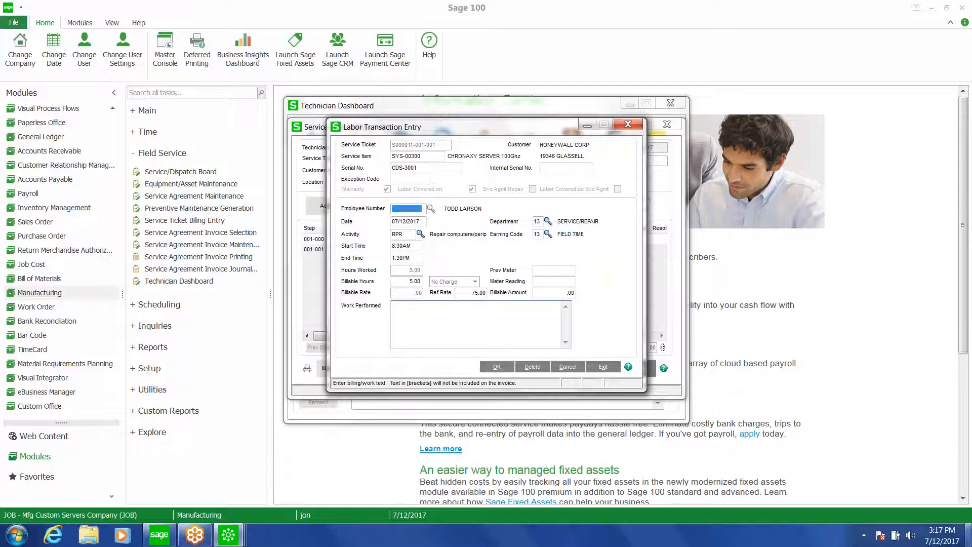
{"action": "mouse_move", "coordinate": [968, 534]}
{"action": "type", "text": "MB due to fu"}
{"action": "key", "text": "BackSpace"}
{"action": "type", "text": "problem"}
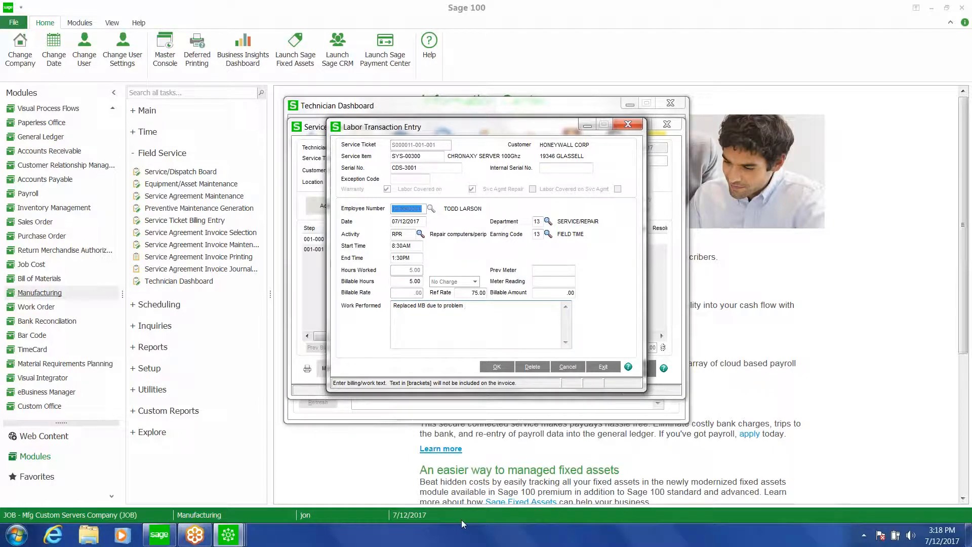
{"action": "type", "text": " issue."}
{"action": "left_click", "coordinate": [498, 370]}
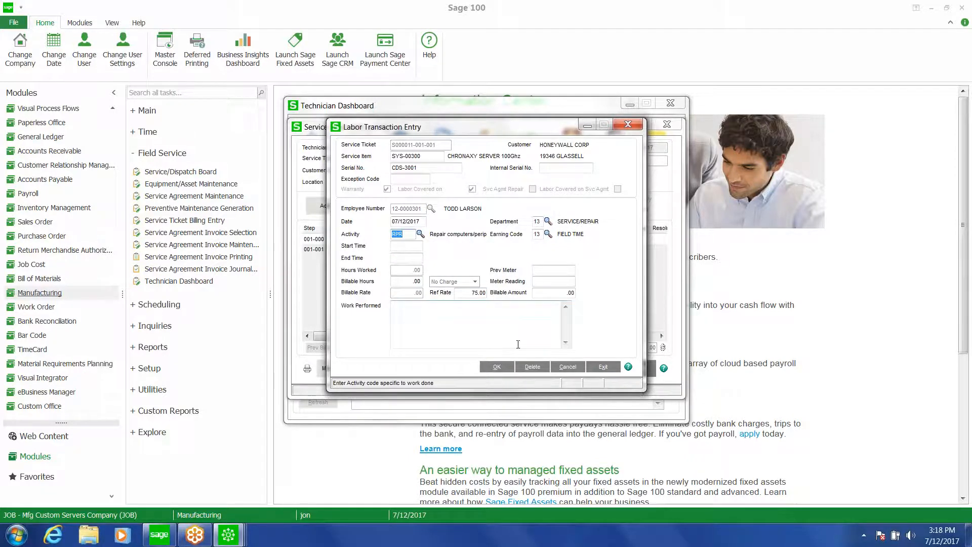
{"action": "left_click", "coordinate": [602, 366]}
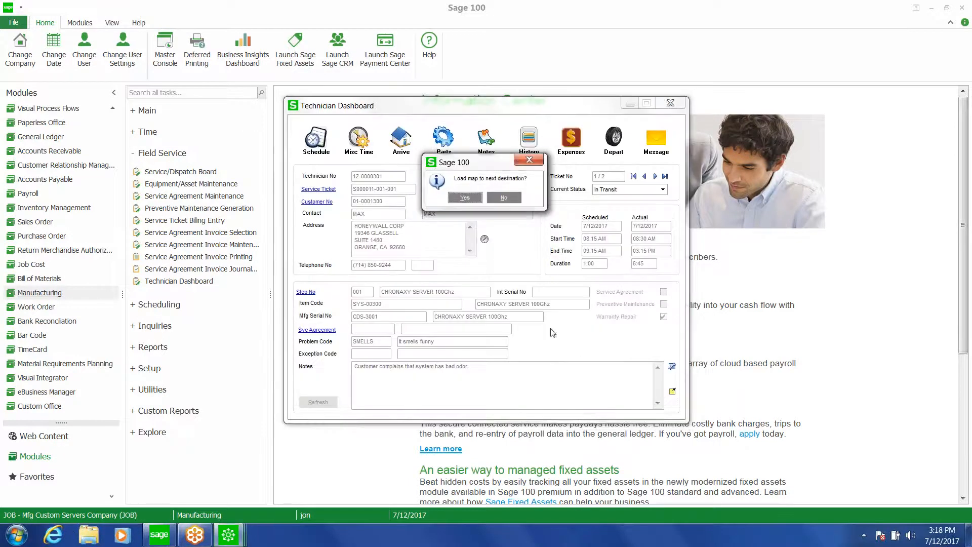
Load the map to the next destination and close the browser window
{"action": "left_click", "coordinate": [472, 199]}
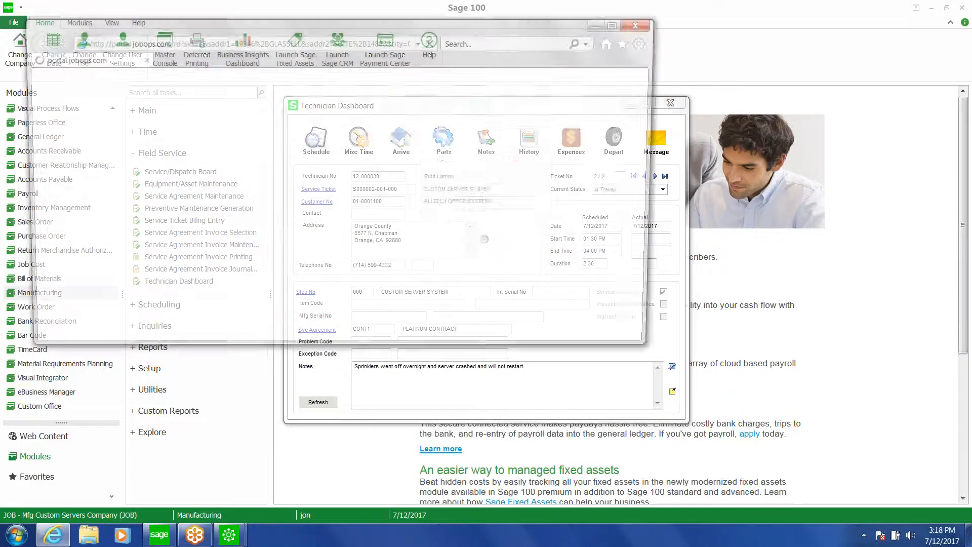
{"action": "left_click", "coordinate": [151, 233]}
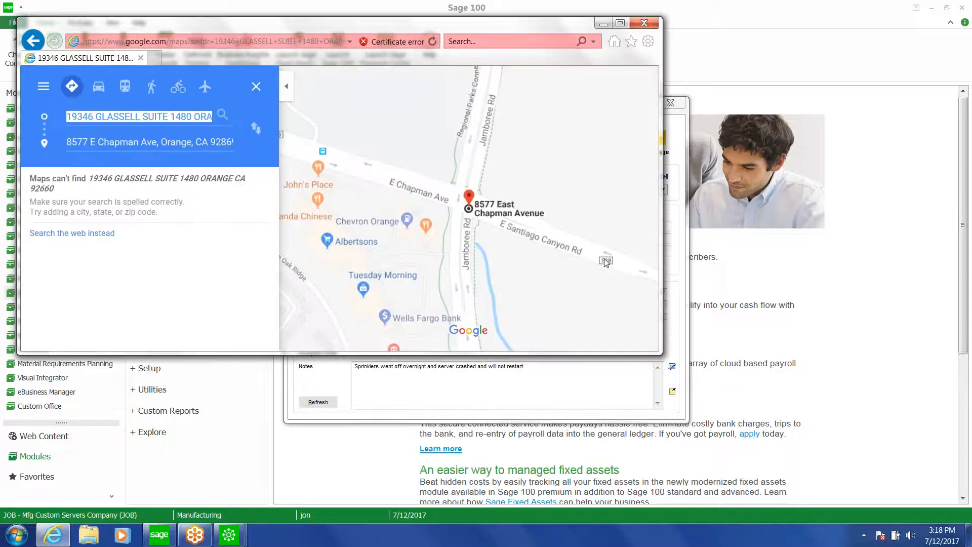
{"action": "left_click", "coordinate": [424, 335]}
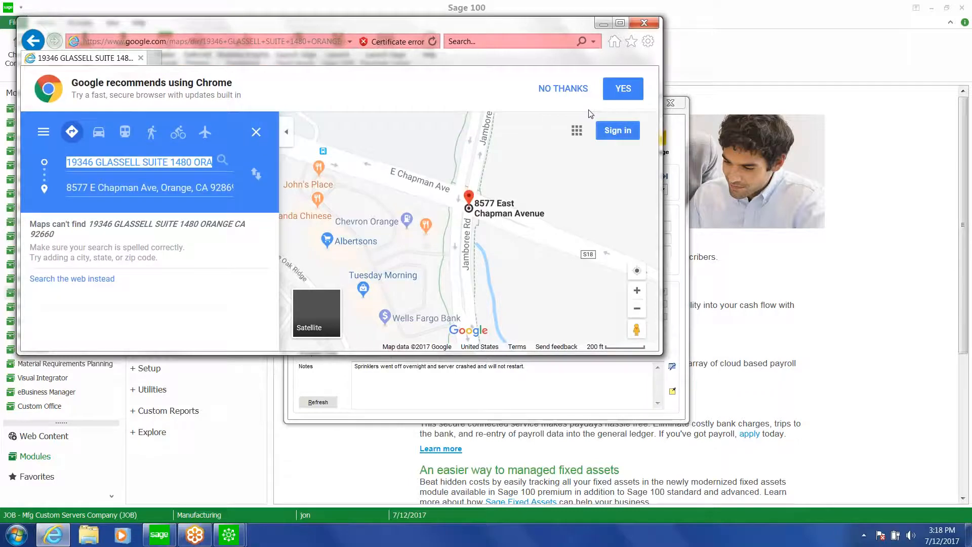
{"action": "left_click", "coordinate": [646, 24]}
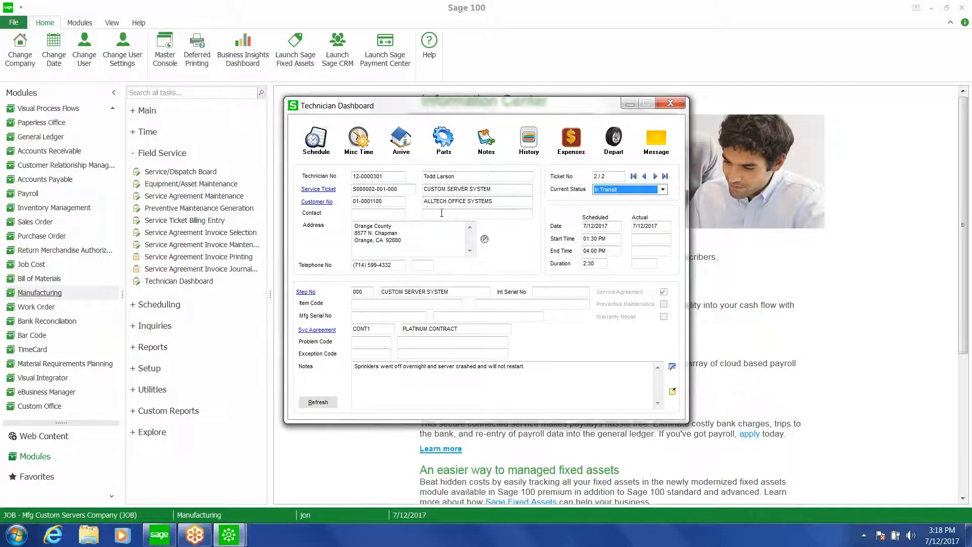
{"action": "left_click", "coordinate": [403, 143]}
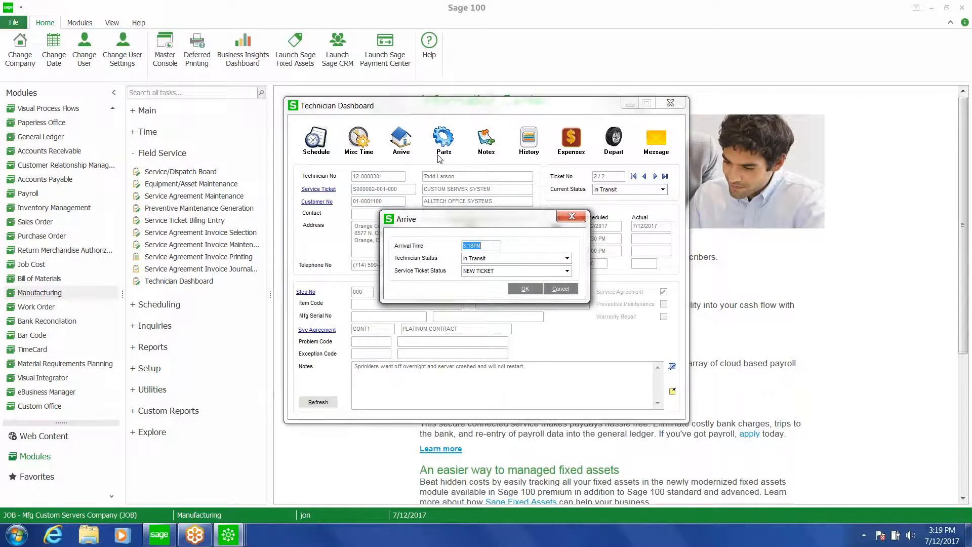
{"action": "type", "text": "2:00P"}
{"action": "left_click", "coordinate": [548, 259]}
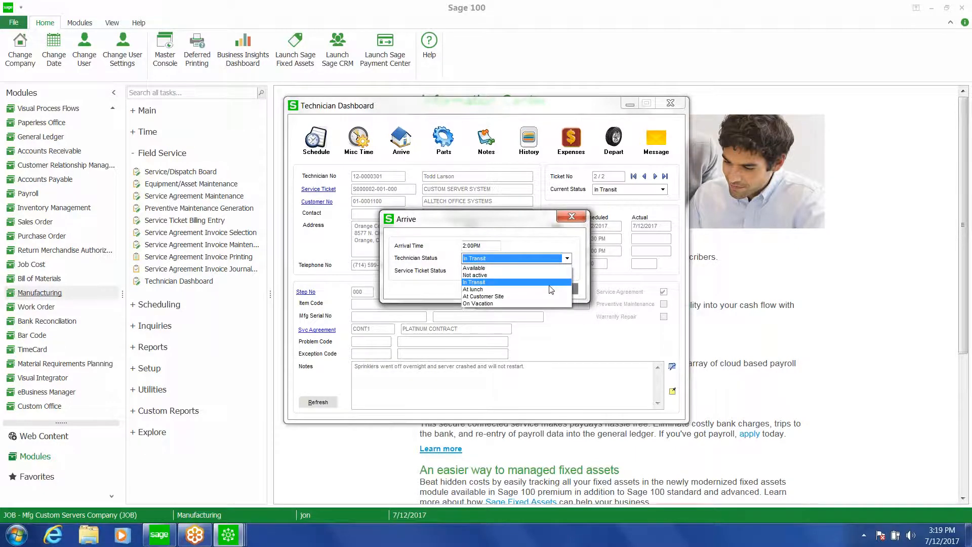
{"action": "left_click", "coordinate": [551, 298]}
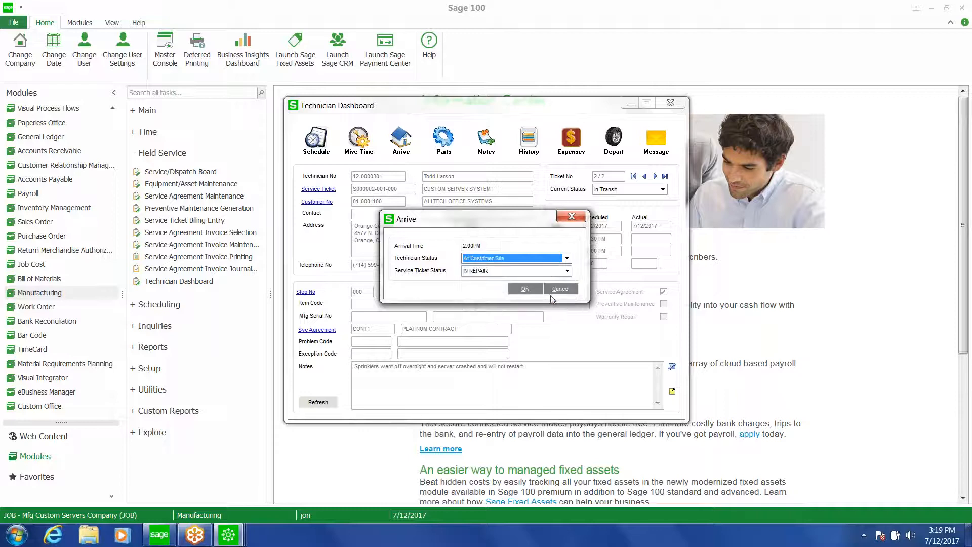
{"action": "left_click", "coordinate": [526, 288]}
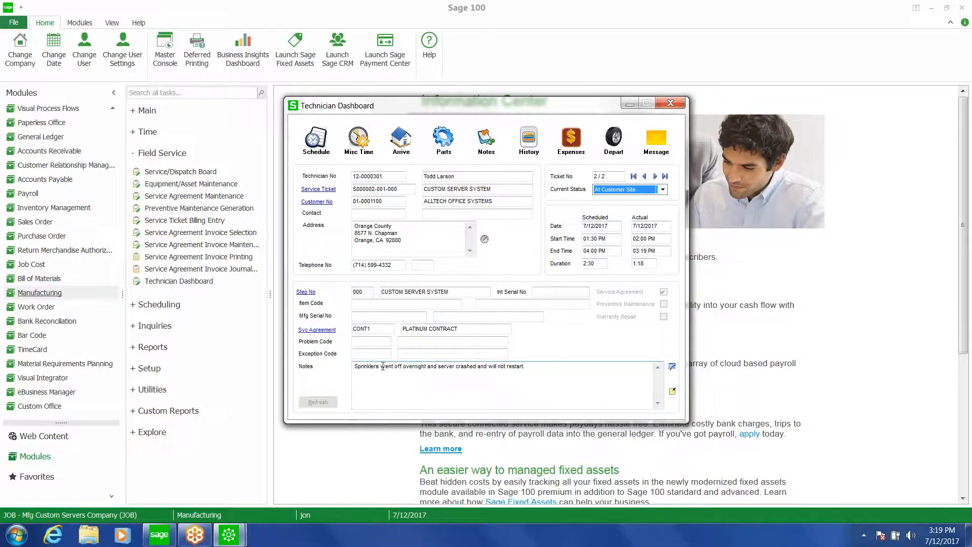
Open parts usage and add item MEM-128 with a quantity of 1 from warehouse TK3
{"action": "left_click", "coordinate": [444, 145]}
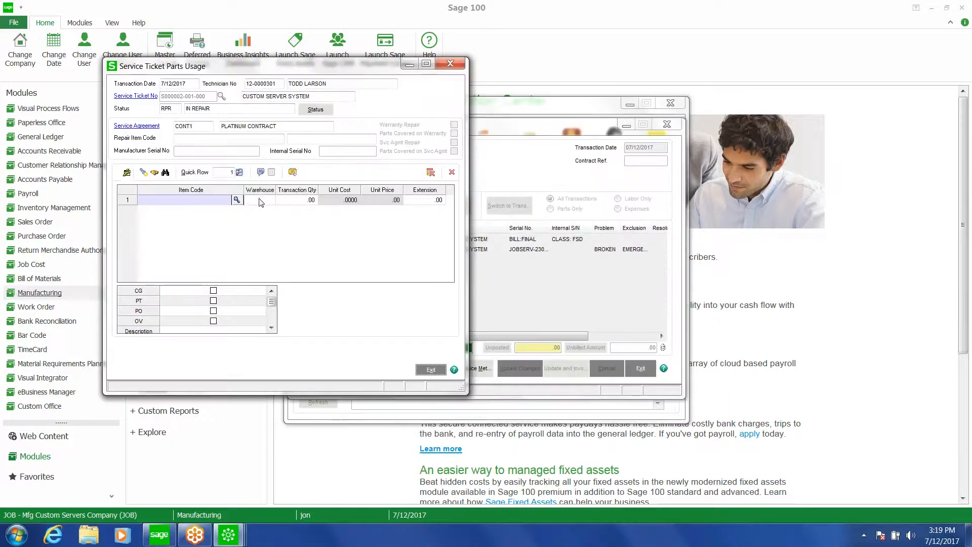
{"action": "left_click", "coordinate": [236, 200]}
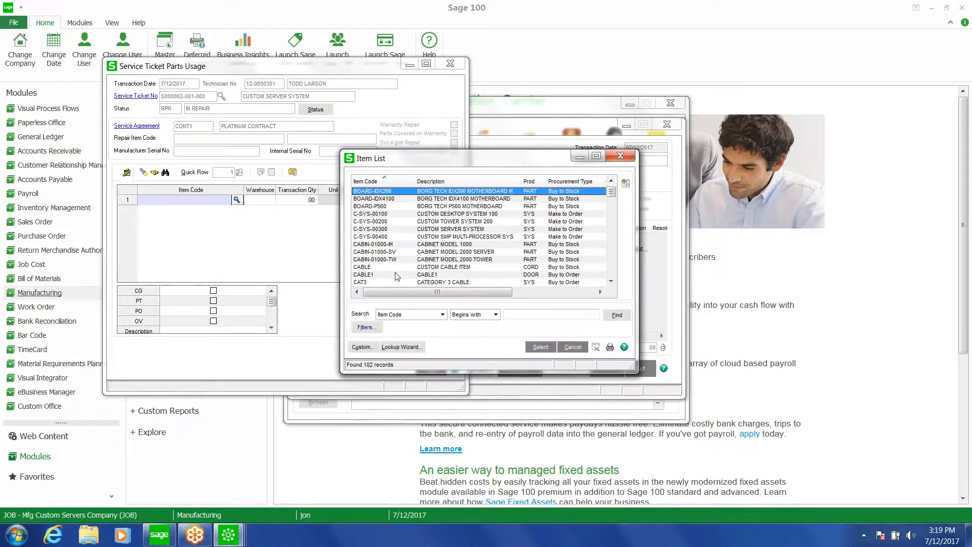
{"action": "left_click", "coordinate": [611, 264]}
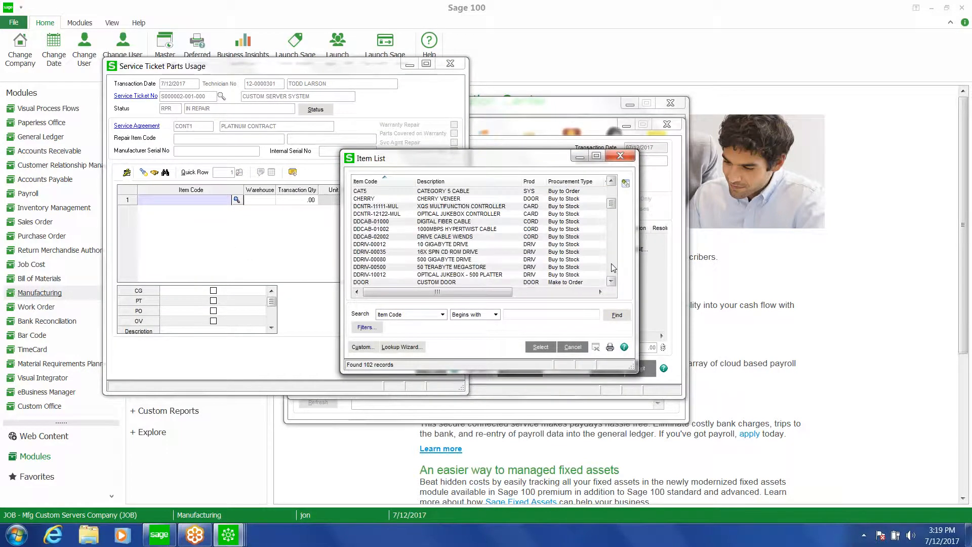
{"action": "left_click", "coordinate": [612, 264]}
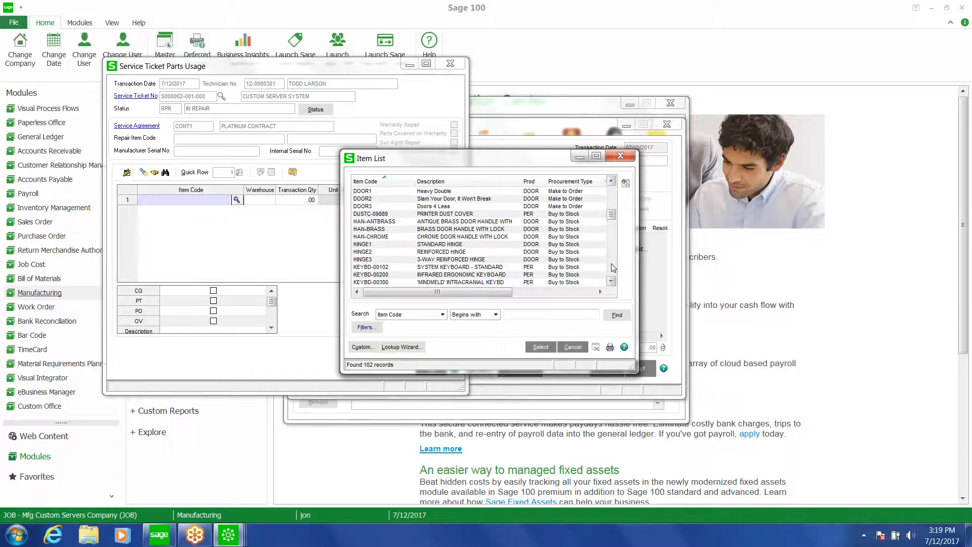
{"action": "left_click", "coordinate": [612, 264]}
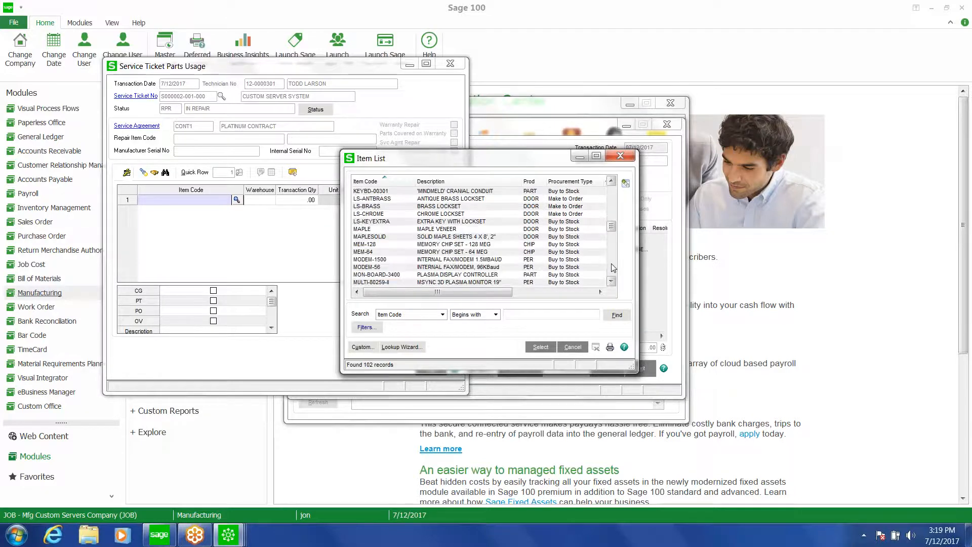
{"action": "left_click", "coordinate": [395, 245]}
{"action": "double_click", "coordinate": [396, 245]}
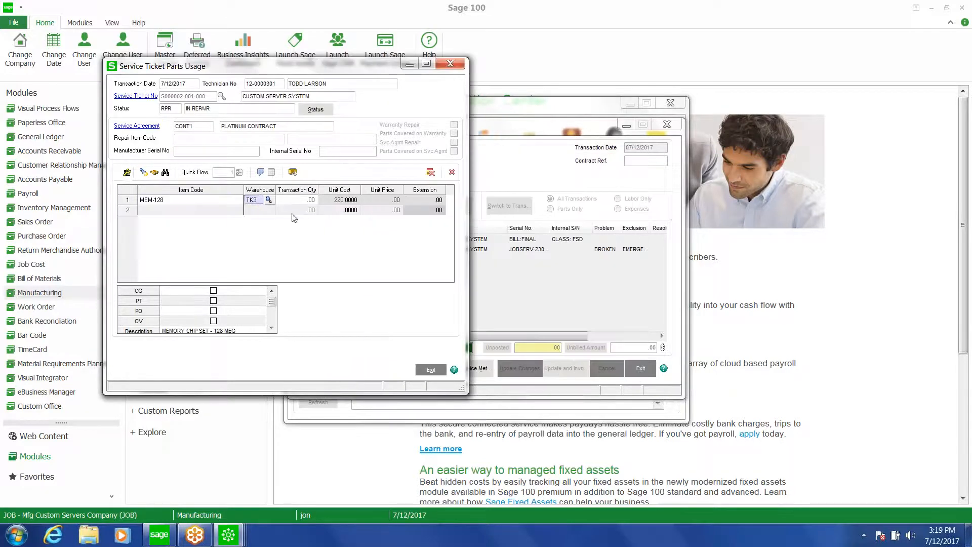
{"action": "left_click", "coordinate": [295, 203]}
{"action": "type", "text": ".01"}
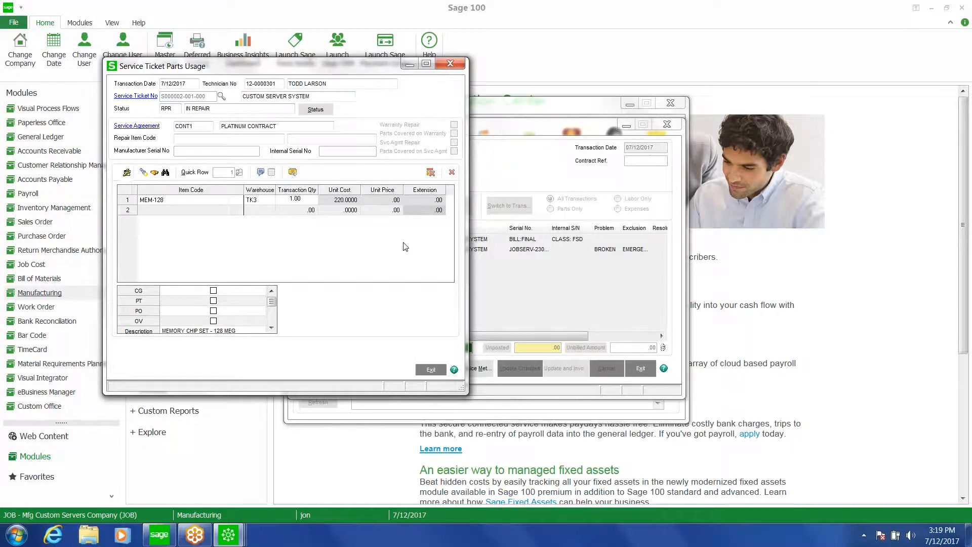
Distribute the part to lot 3445, confirm, and exit parts usage
{"action": "key", "text": "Tab"}
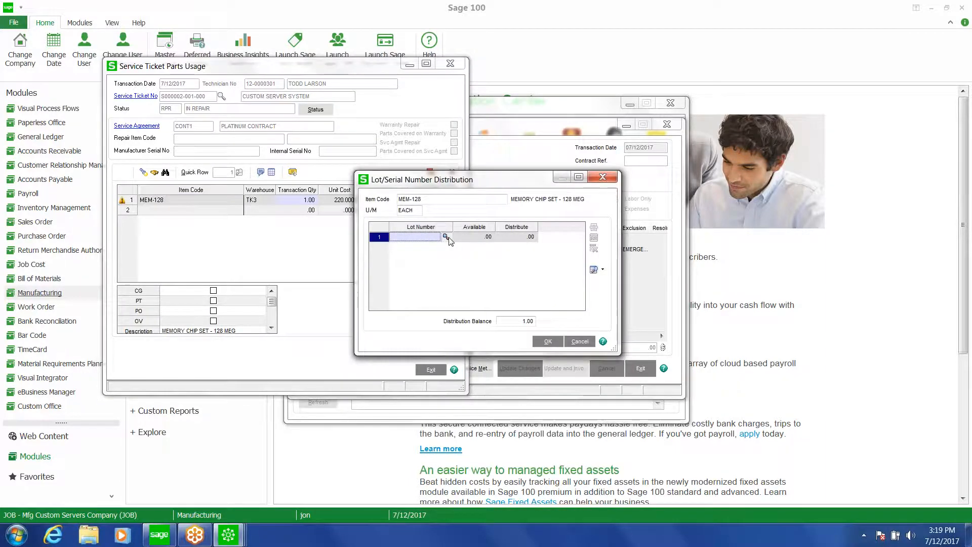
{"action": "left_click", "coordinate": [445, 237]}
{"action": "double_click", "coordinate": [415, 191]}
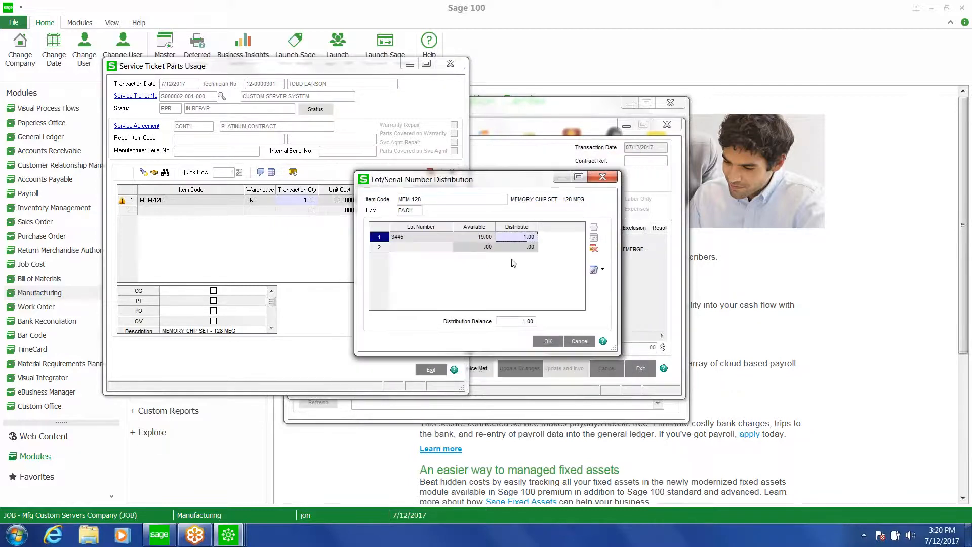
{"action": "left_click", "coordinate": [549, 343]}
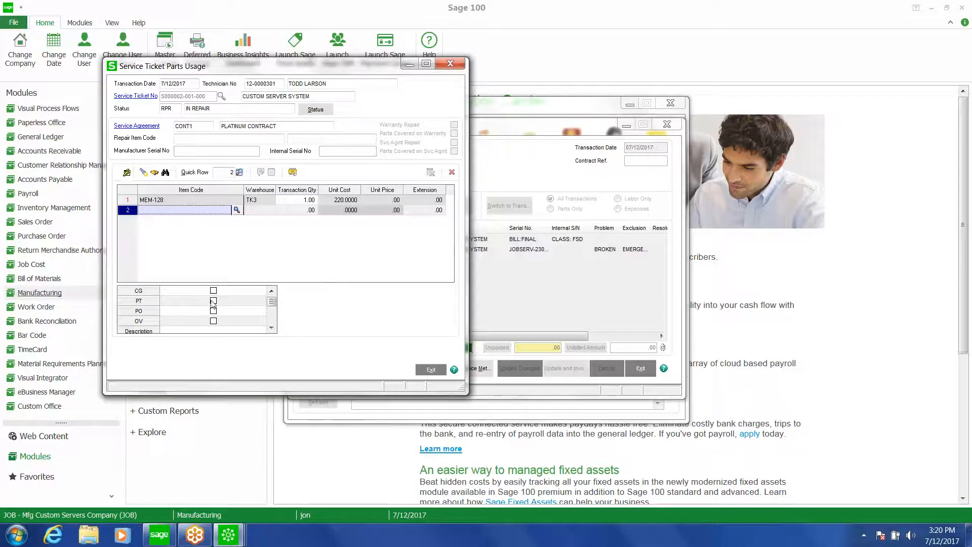
{"action": "left_click", "coordinate": [166, 201]}
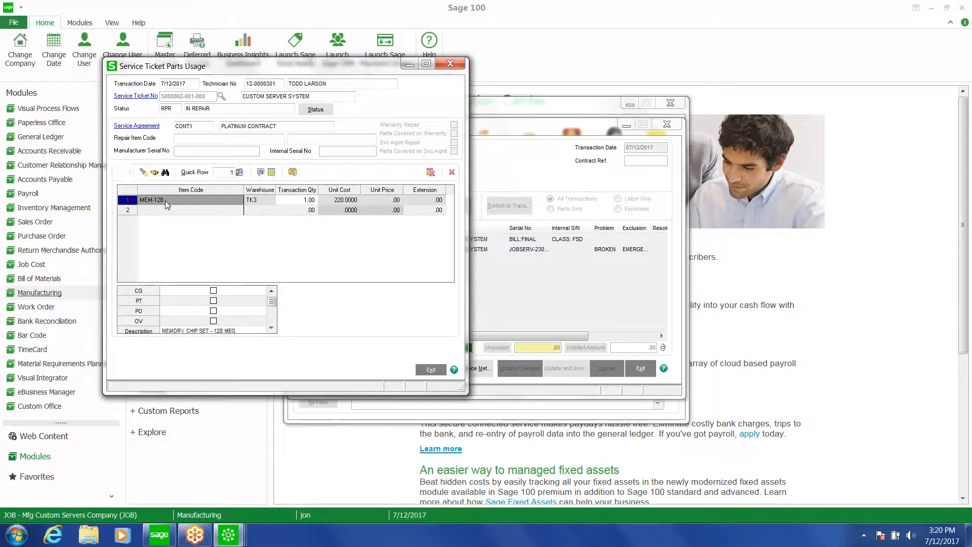
{"action": "left_click", "coordinate": [430, 370]}
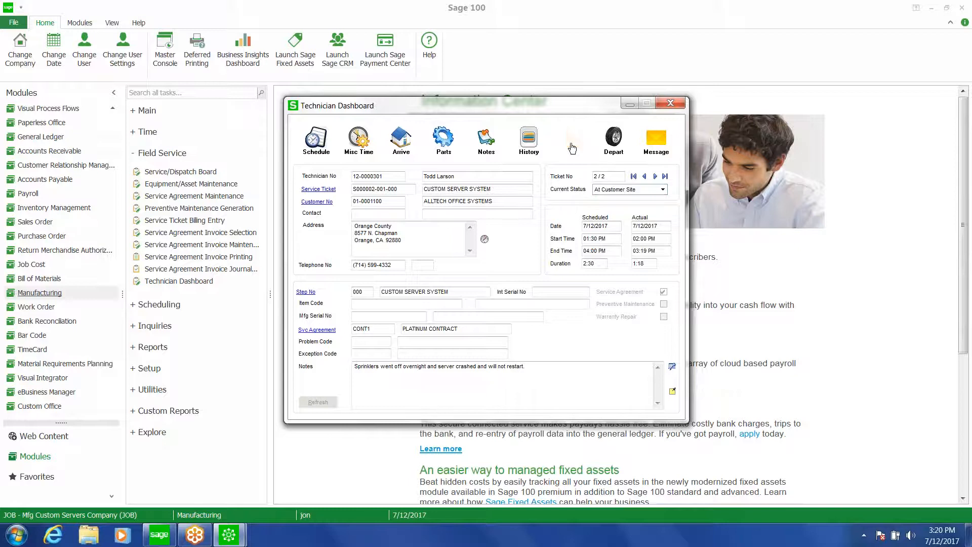
Open the expense entry for the ticket and close it without entering anything
{"action": "left_click", "coordinate": [572, 147]}
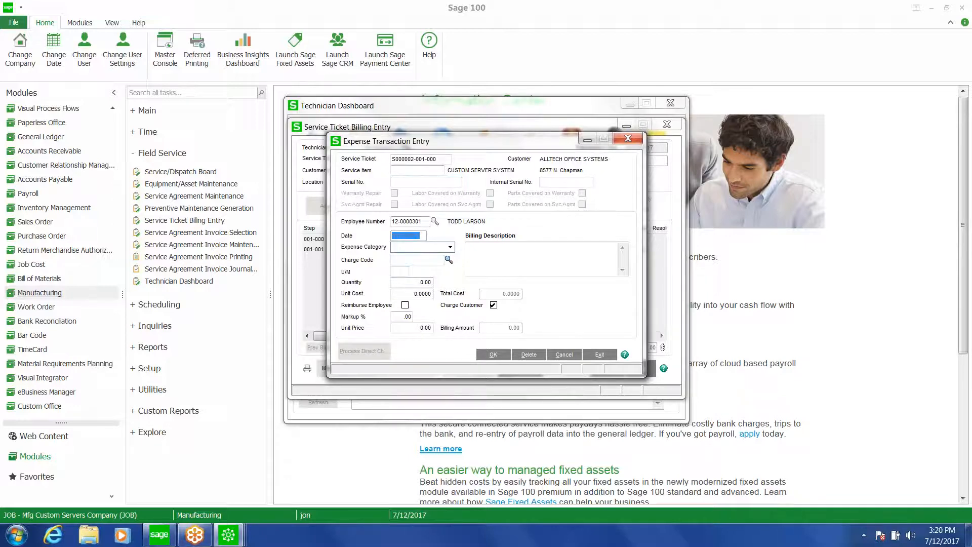
{"action": "left_click", "coordinate": [631, 139]}
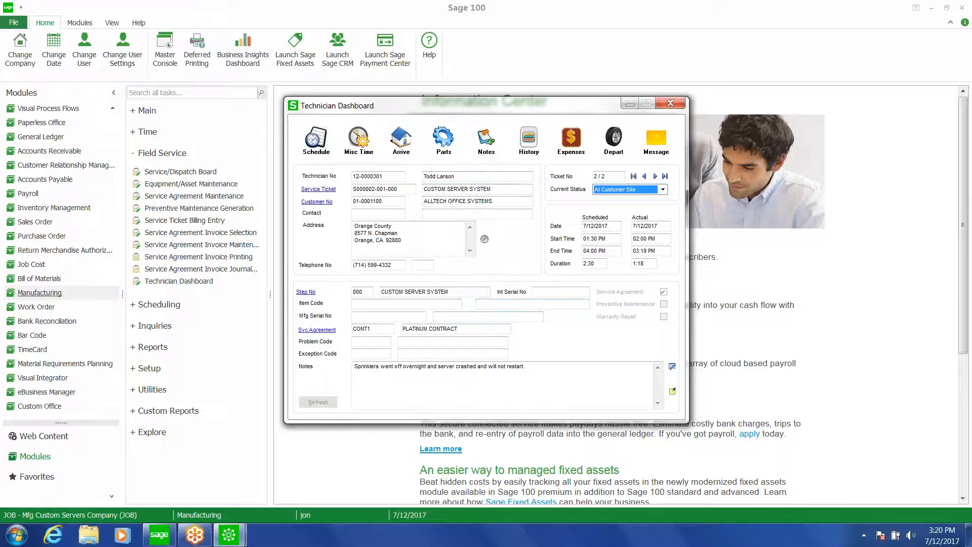
Open the service equipment history for the ticket and close it
{"action": "left_click", "coordinate": [533, 146]}
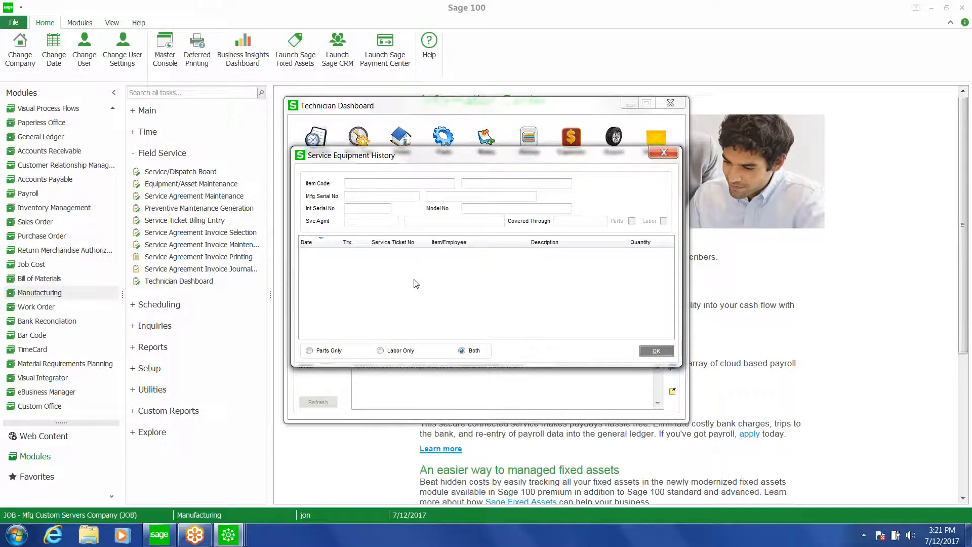
{"action": "left_click", "coordinate": [655, 352]}
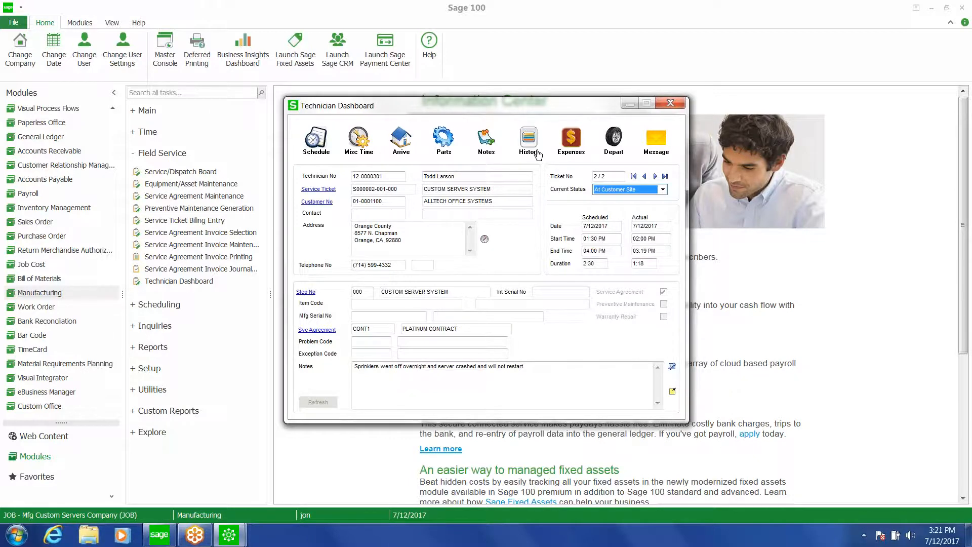
Record the departure with technician status Available, ticket status Completed, and mapping to next destination turned off
{"action": "left_click", "coordinate": [612, 153]}
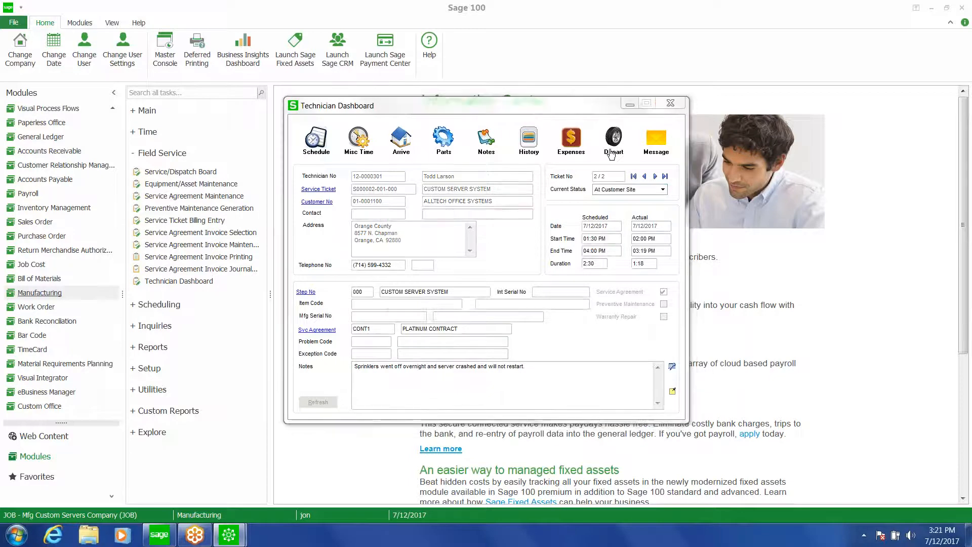
{"action": "left_click", "coordinate": [545, 263]}
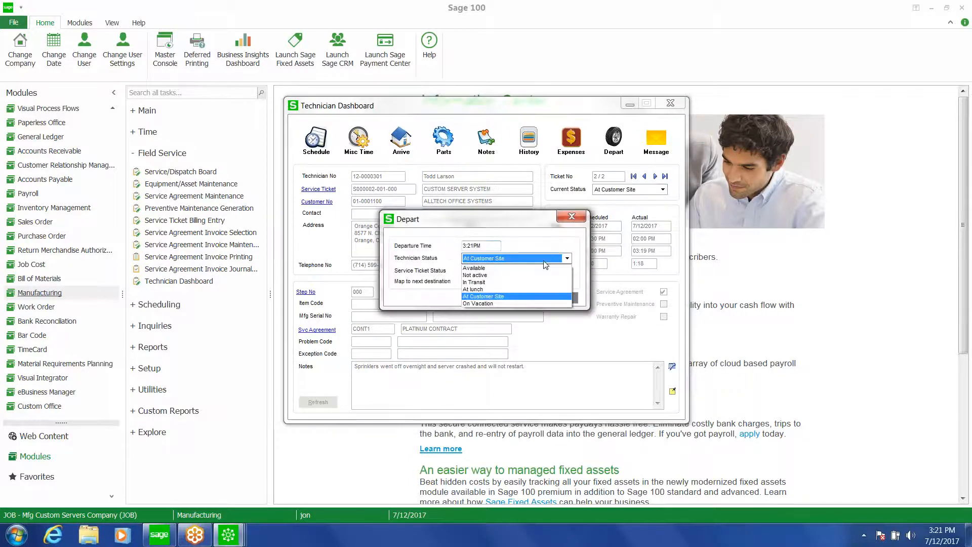
{"action": "left_click", "coordinate": [534, 268]}
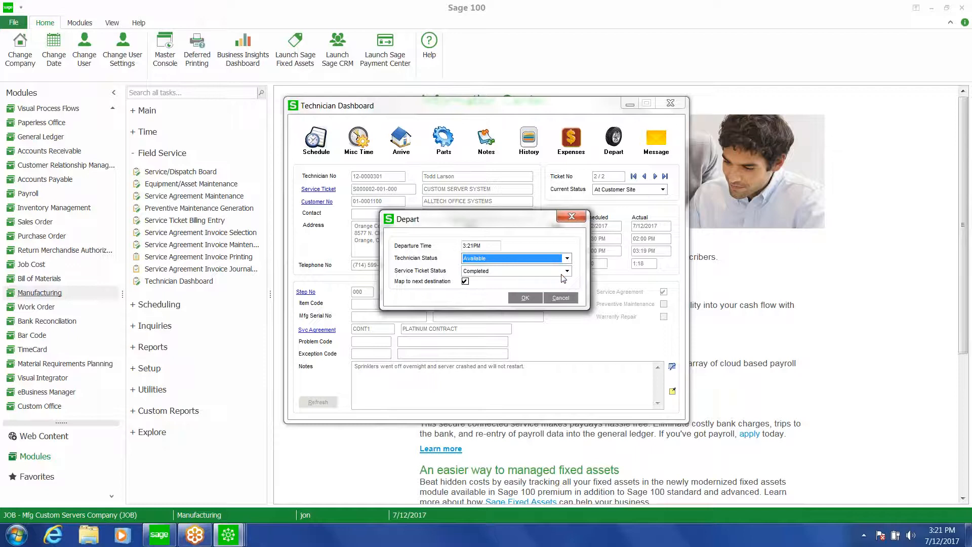
{"action": "left_click", "coordinate": [566, 271]}
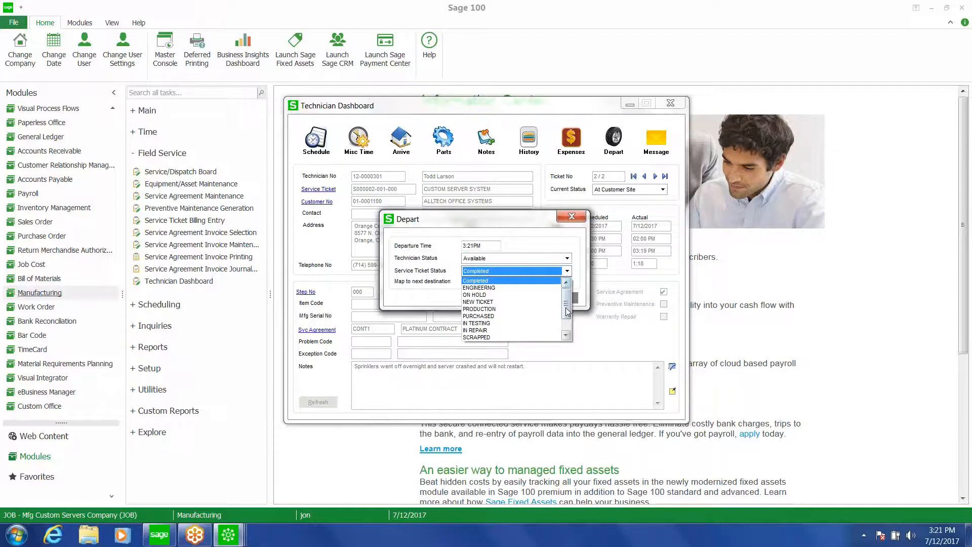
{"action": "left_click", "coordinate": [535, 280]}
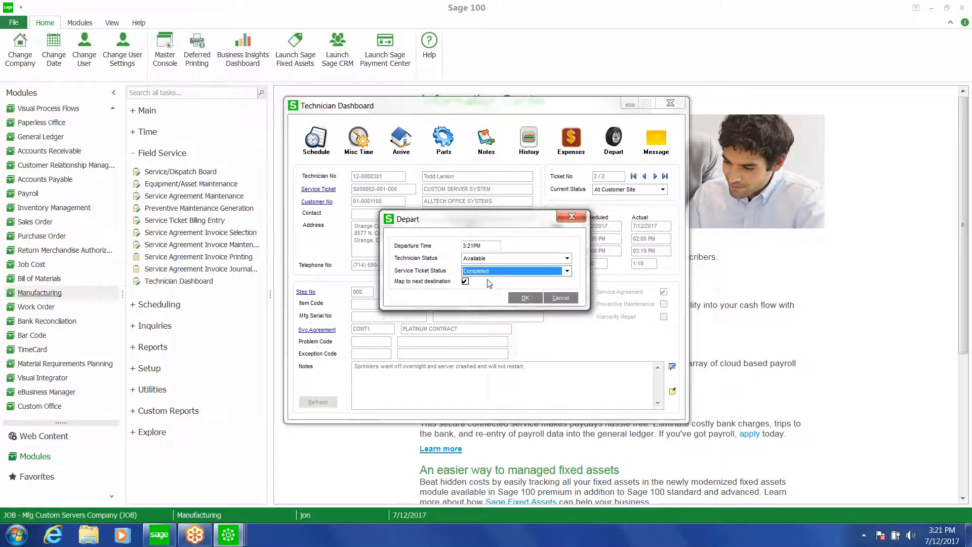
{"action": "left_click", "coordinate": [465, 282]}
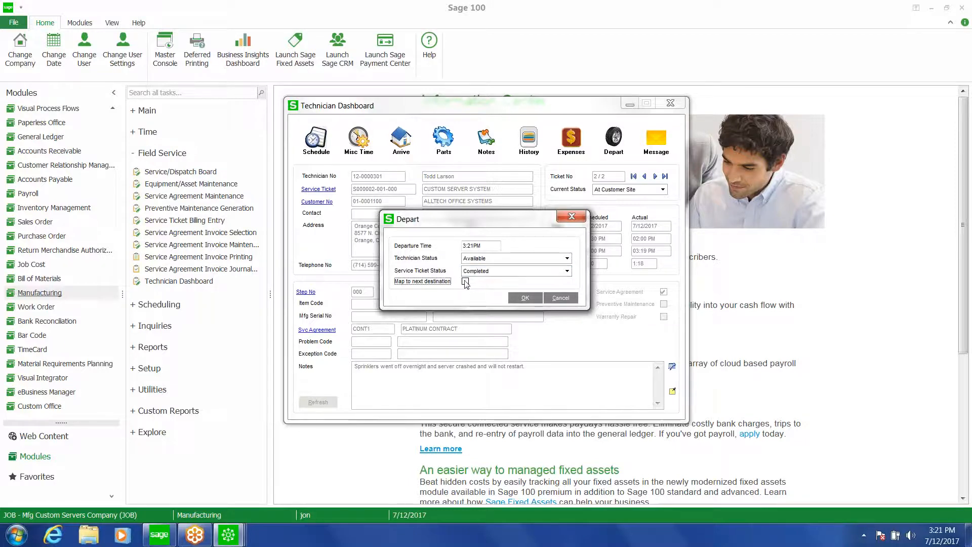
{"action": "left_click", "coordinate": [525, 298]}
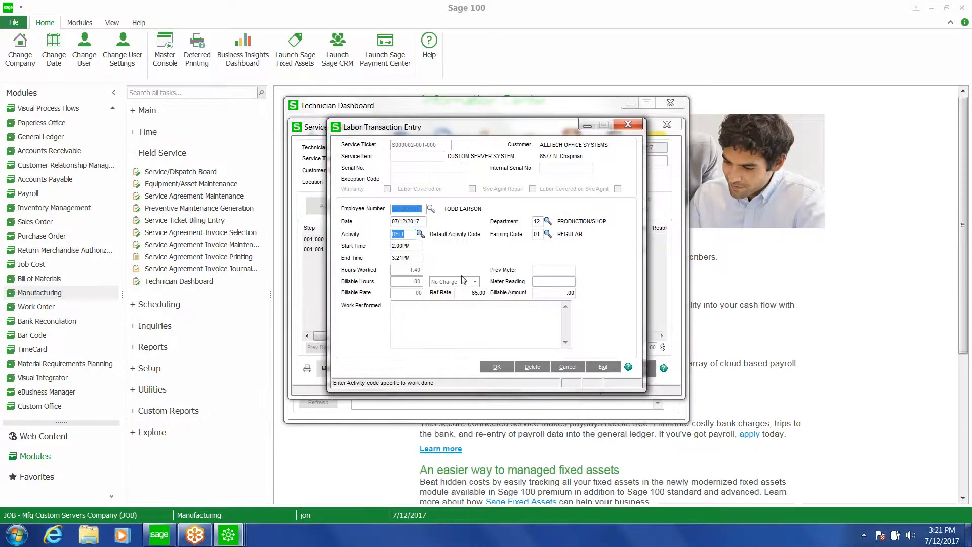
Enter the work performed as 'Replaced Mem. Checked power to server room. System test well'
{"action": "left_click", "coordinate": [468, 307]}
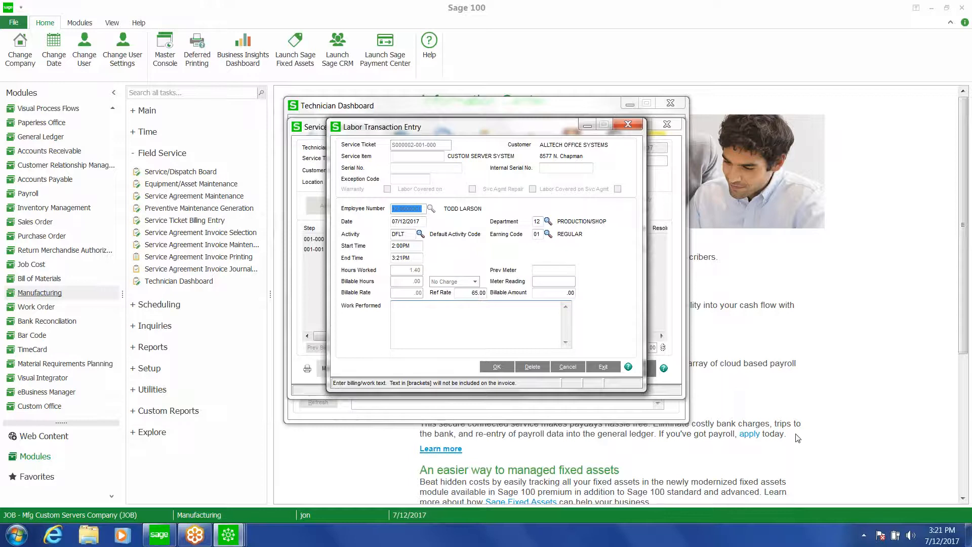
{"action": "type", "text": "Replaced Mem. Checked power to server room. System test well"}
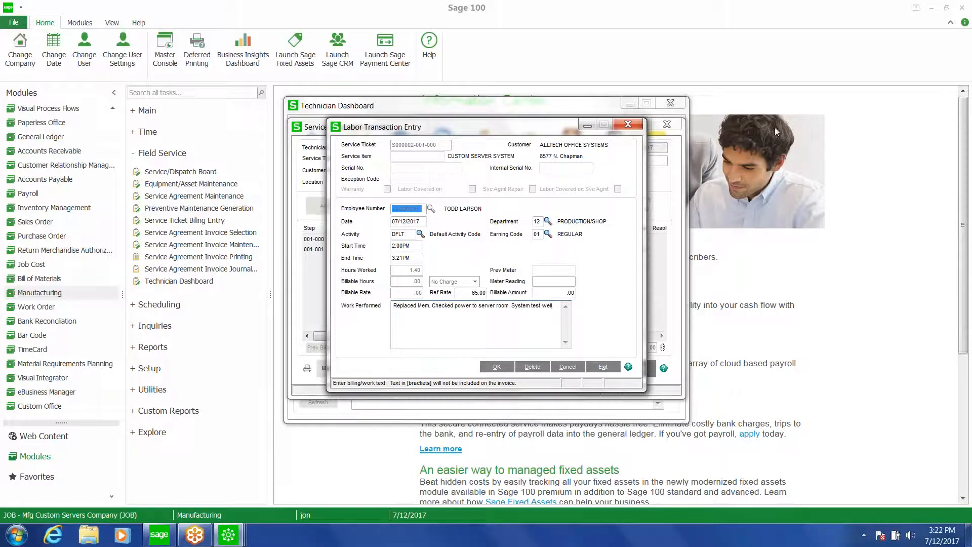
Set the labor activity code to RPR and save the labor entry
{"action": "left_click", "coordinate": [420, 234]}
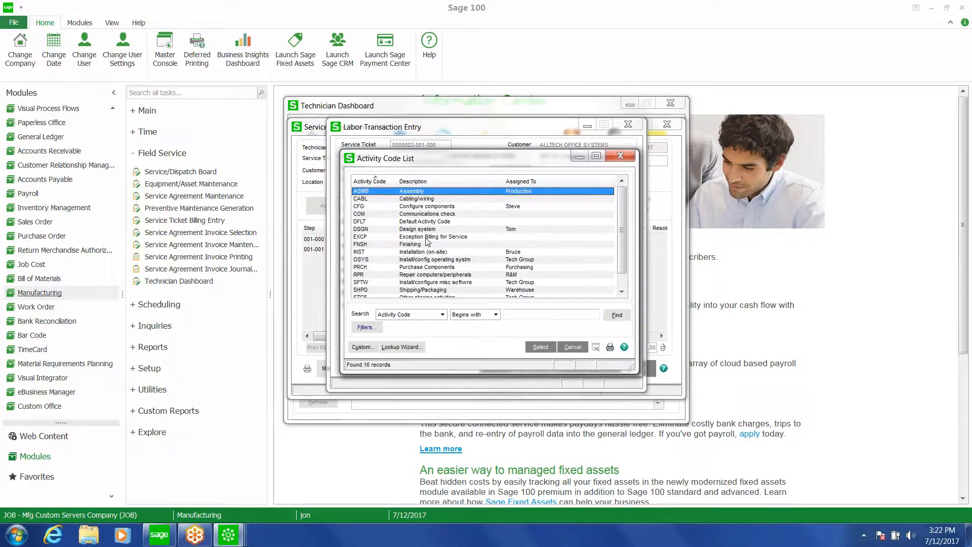
{"action": "double_click", "coordinate": [393, 275]}
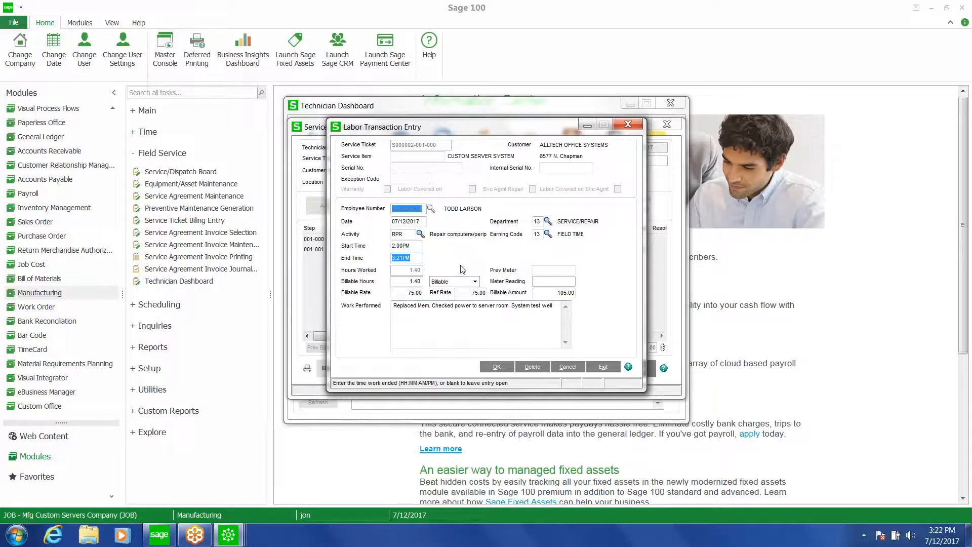
{"action": "left_click", "coordinate": [497, 367]}
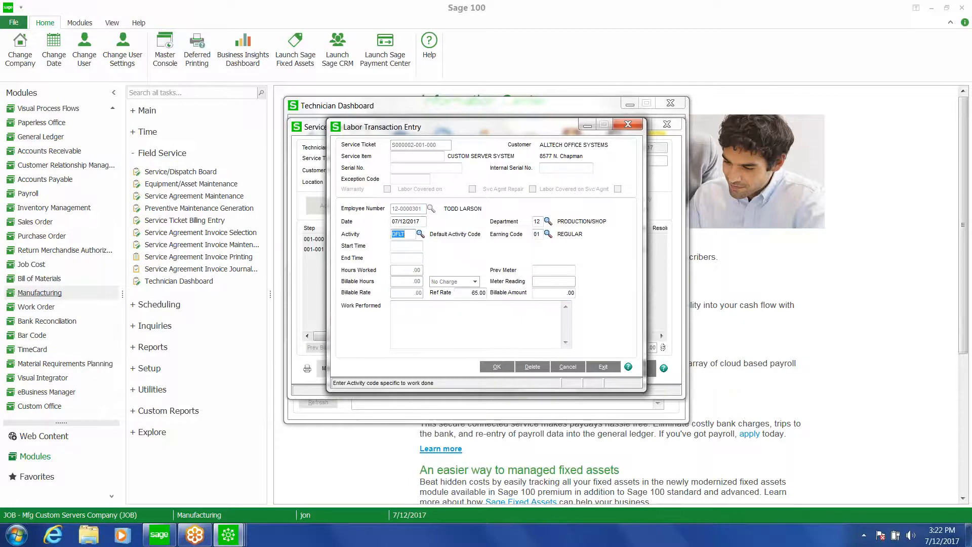
Exit the labor entry and close the Technician Dashboard
{"action": "left_click", "coordinate": [603, 366]}
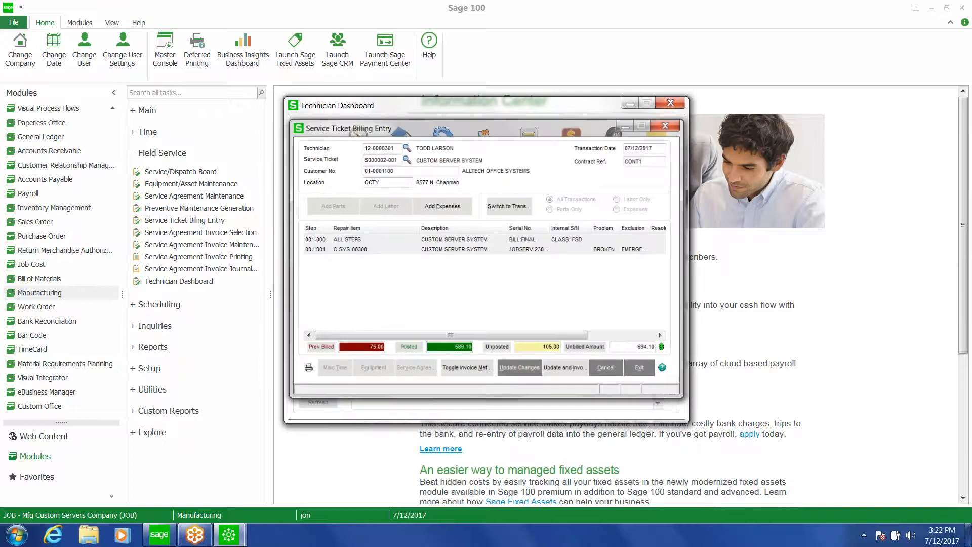
{"action": "left_click", "coordinate": [670, 103]}
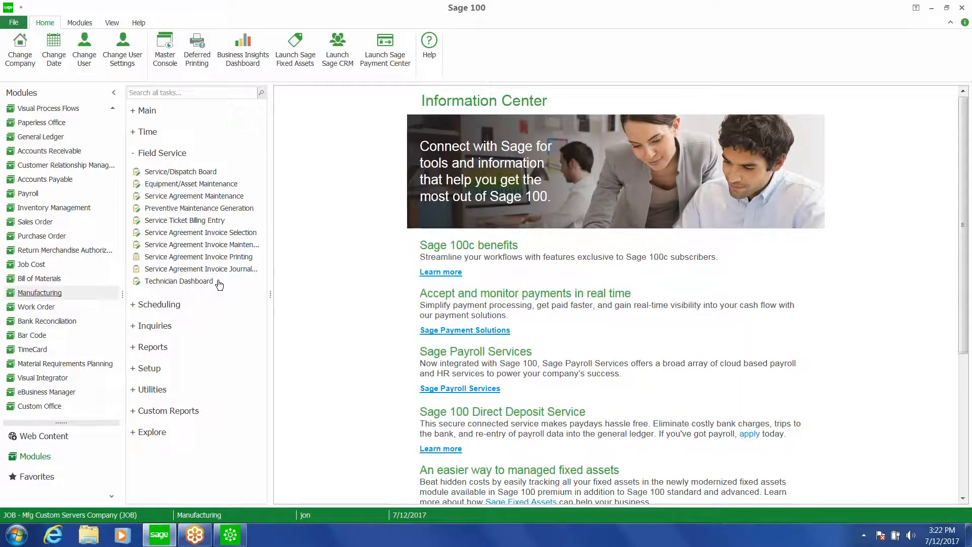
Open the Service/Dispatch Board to review the ticket list, then close it
{"action": "left_click", "coordinate": [183, 173]}
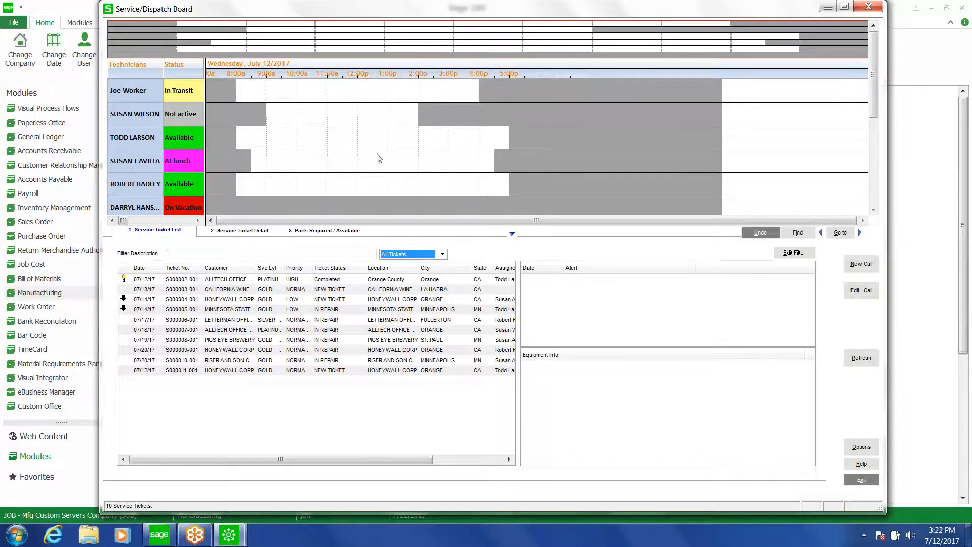
{"action": "left_click", "coordinate": [868, 7]}
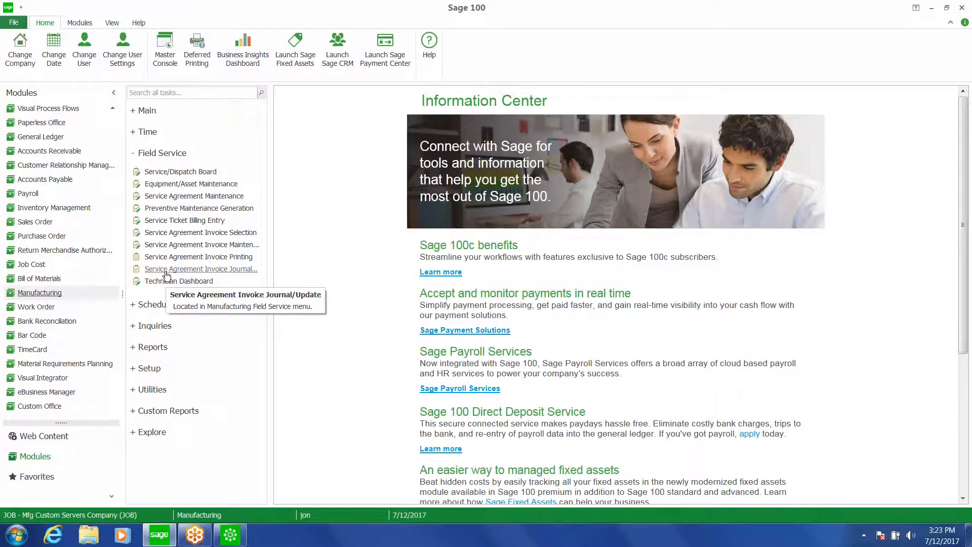
Open Service Ticket Billing Entry and select technician 11-0000100
{"action": "left_click", "coordinate": [181, 223]}
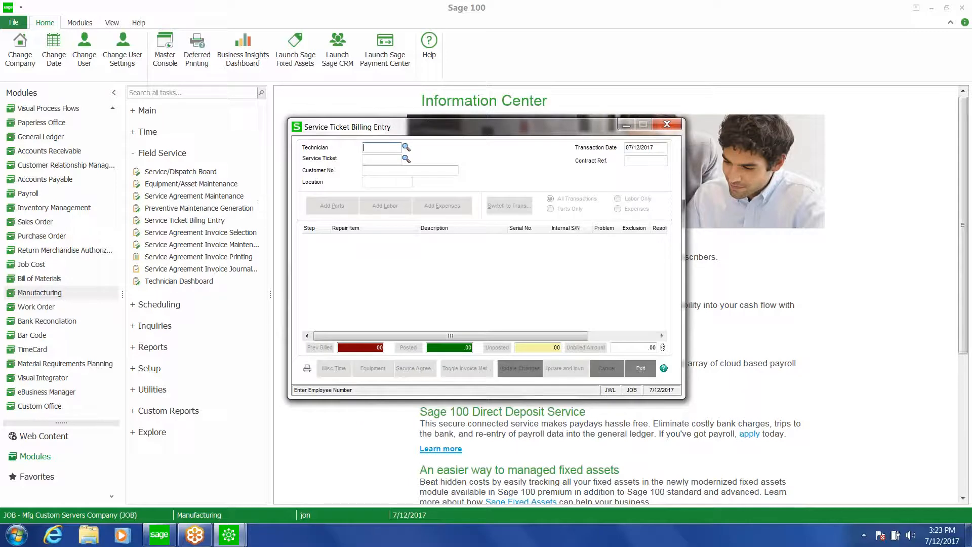
{"action": "left_click", "coordinate": [405, 147]}
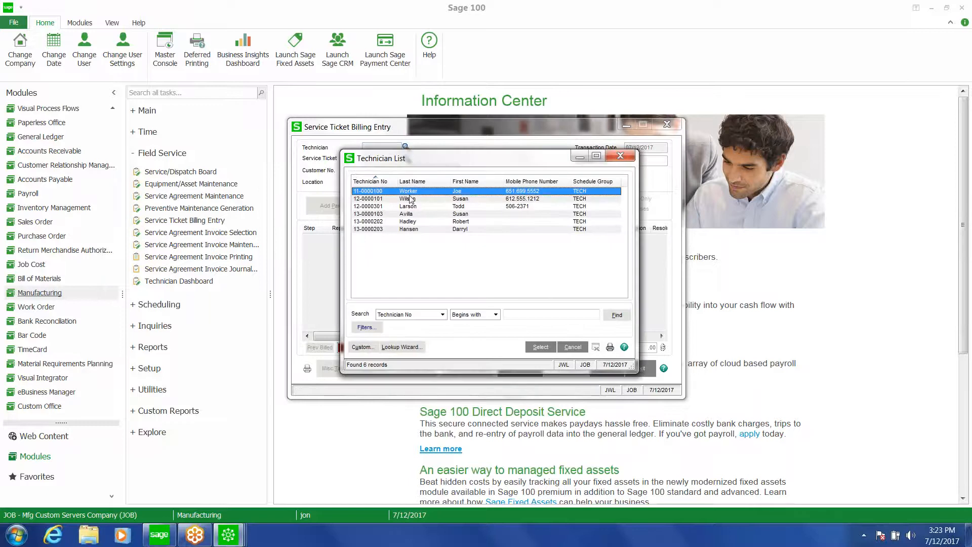
{"action": "double_click", "coordinate": [409, 193]}
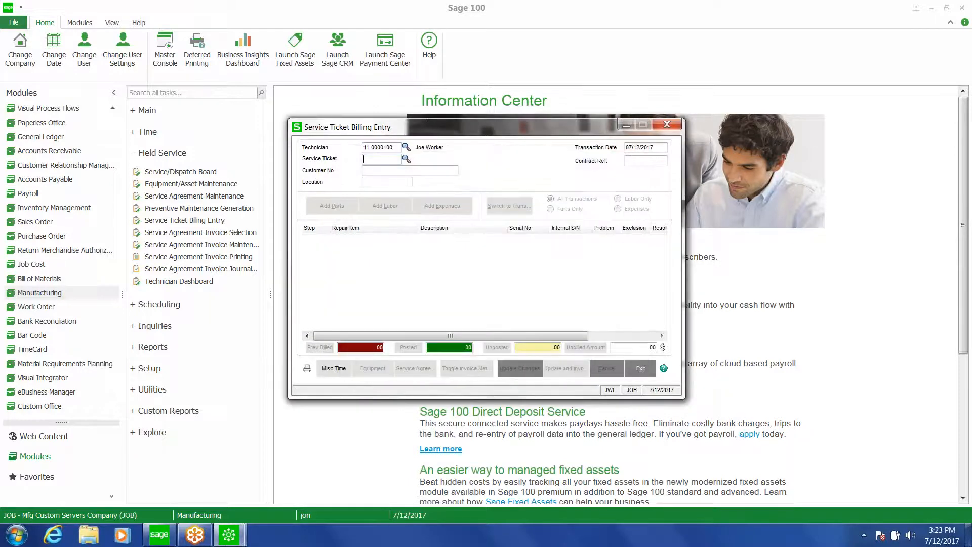
Load service ticket S000002-001 for billing
{"action": "left_click", "coordinate": [406, 158]}
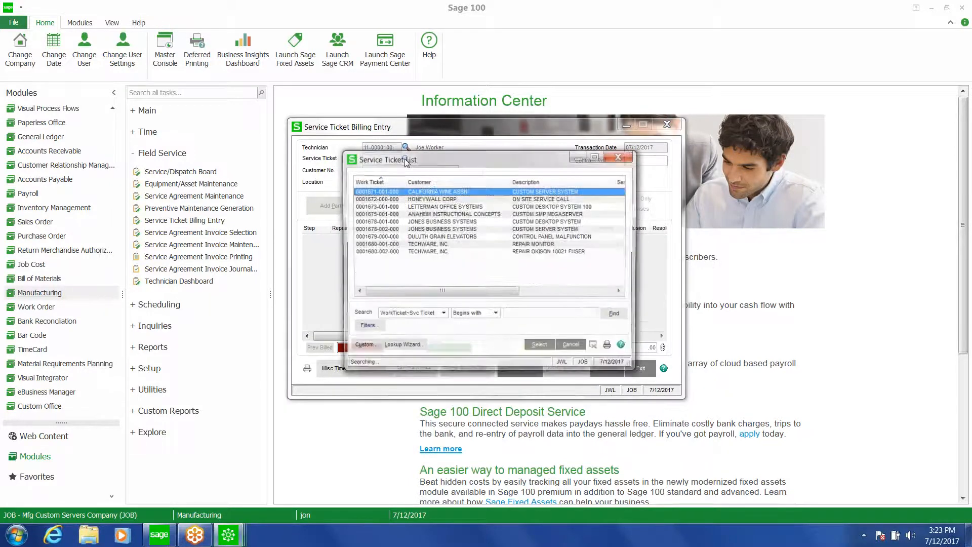
{"action": "left_click_drag", "start_coordinate": [622, 213], "coordinate": [627, 269]}
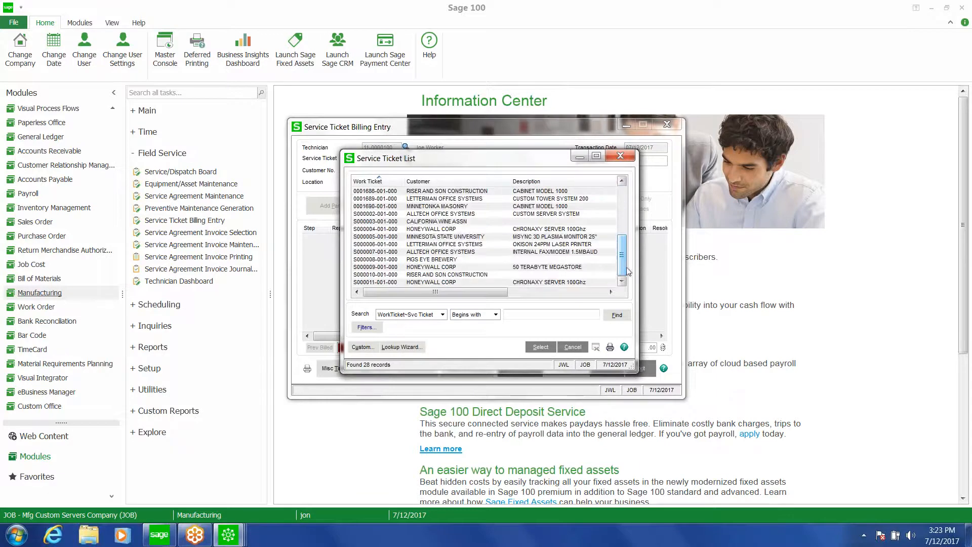
{"action": "double_click", "coordinate": [420, 215]}
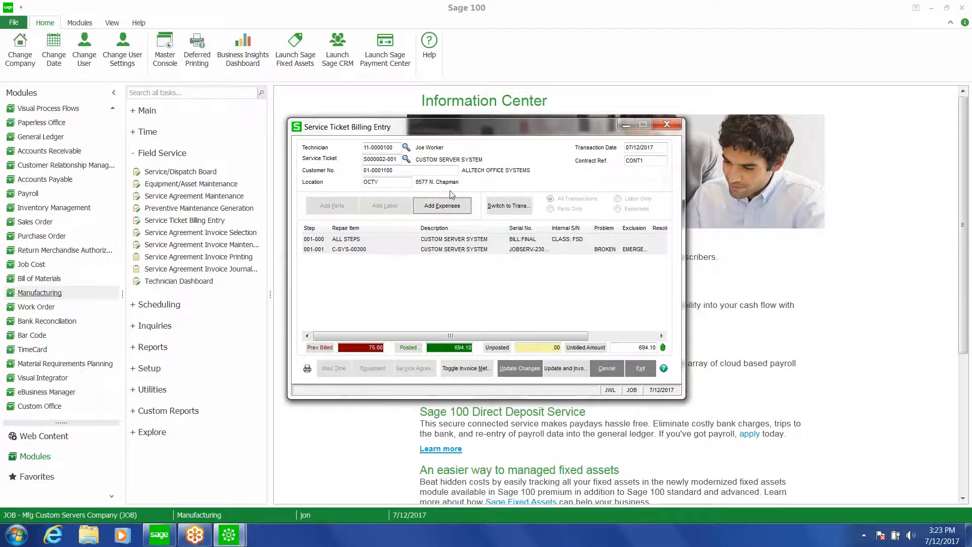
Switch the billing entry to service ticket S000004-001
{"action": "left_click", "coordinate": [406, 159]}
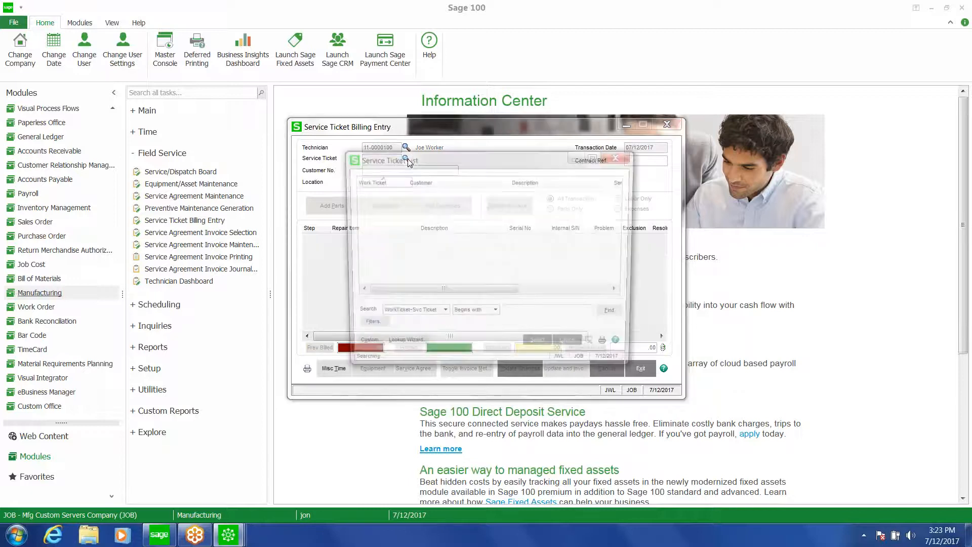
{"action": "scroll", "coordinate": [576, 268], "scroll_direction": "down", "scroll_amount": 5}
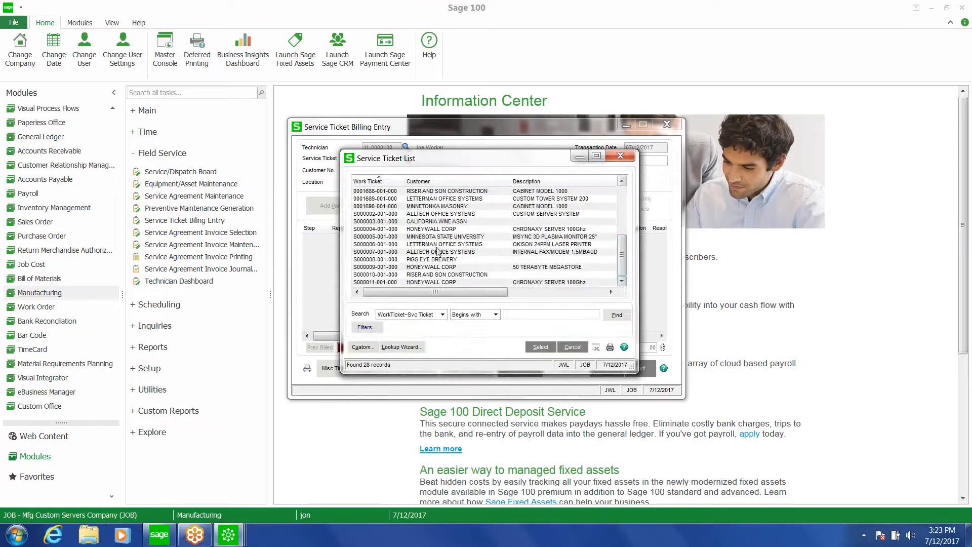
{"action": "double_click", "coordinate": [396, 230]}
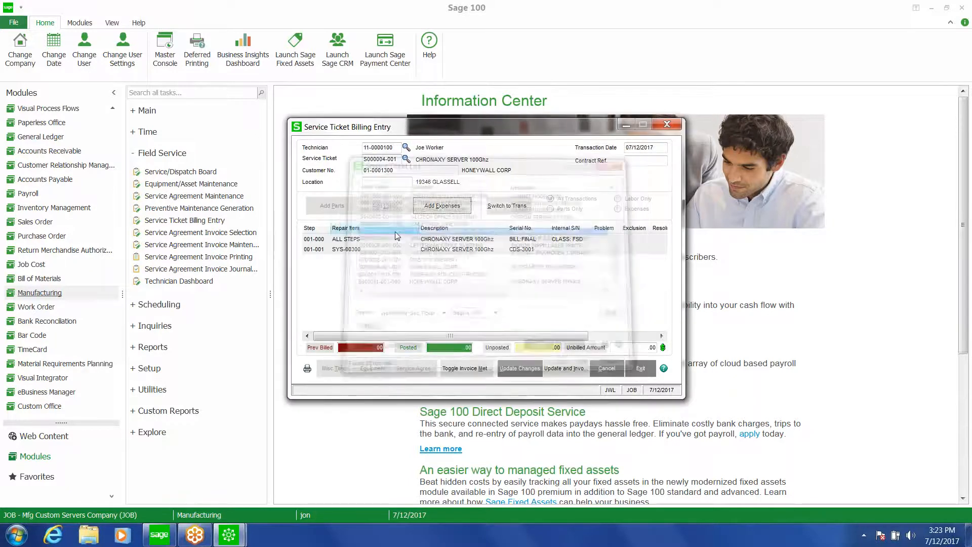
Add labor to step 001-001 with an end time of 2:30 PM, save it, and close labor entry
{"action": "left_click", "coordinate": [393, 248]}
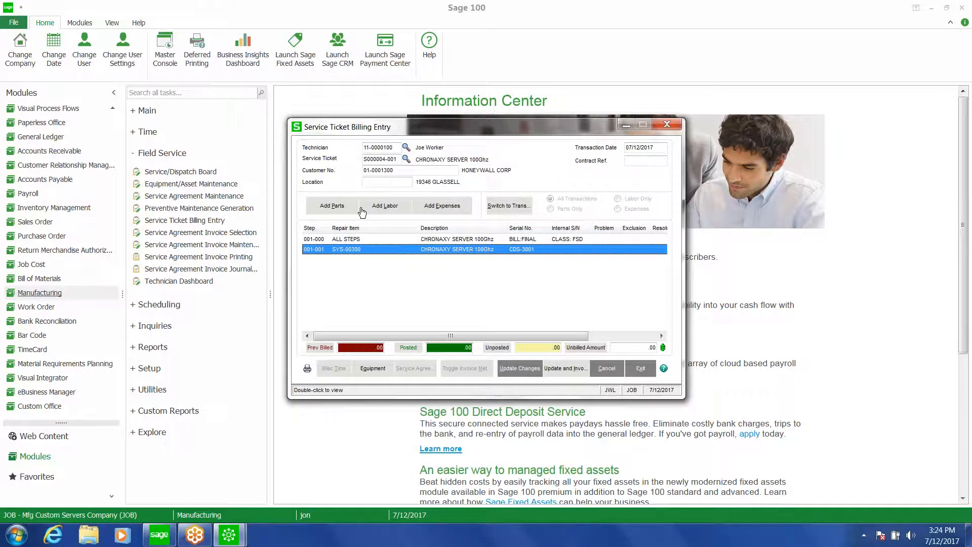
{"action": "left_click", "coordinate": [385, 206]}
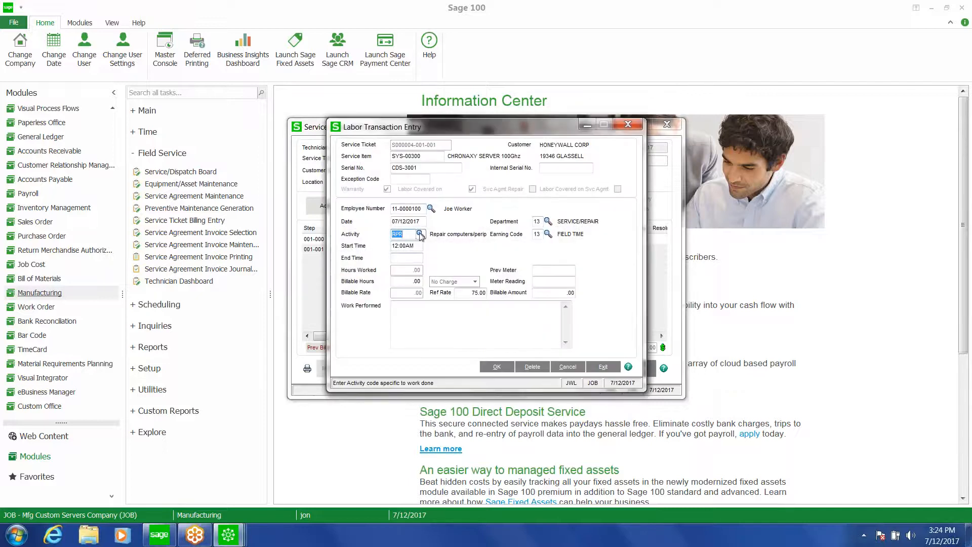
{"action": "left_click", "coordinate": [408, 257]}
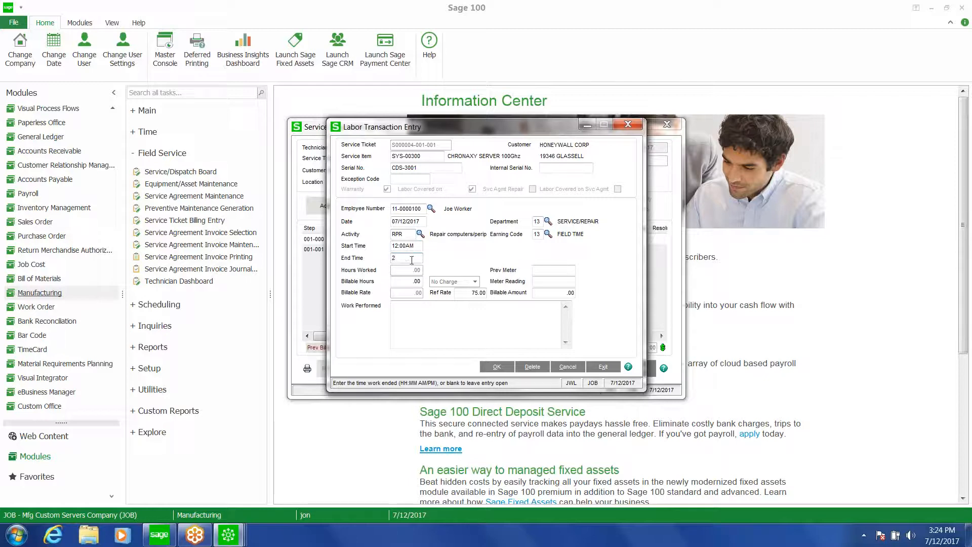
{"action": "type", "text": "2:30 pm"}
{"action": "key", "text": "Tab"}
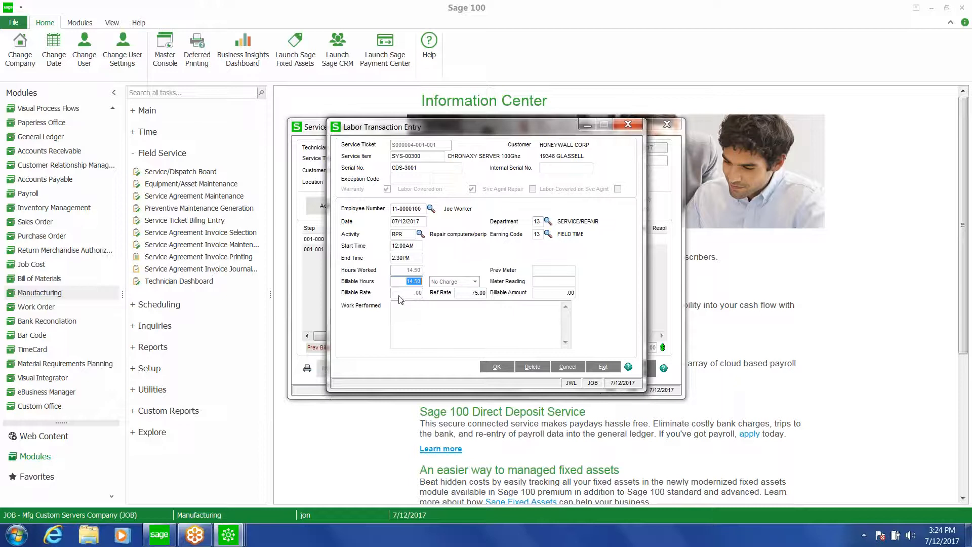
{"action": "left_click", "coordinate": [495, 368]}
{"action": "left_click", "coordinate": [636, 128]}
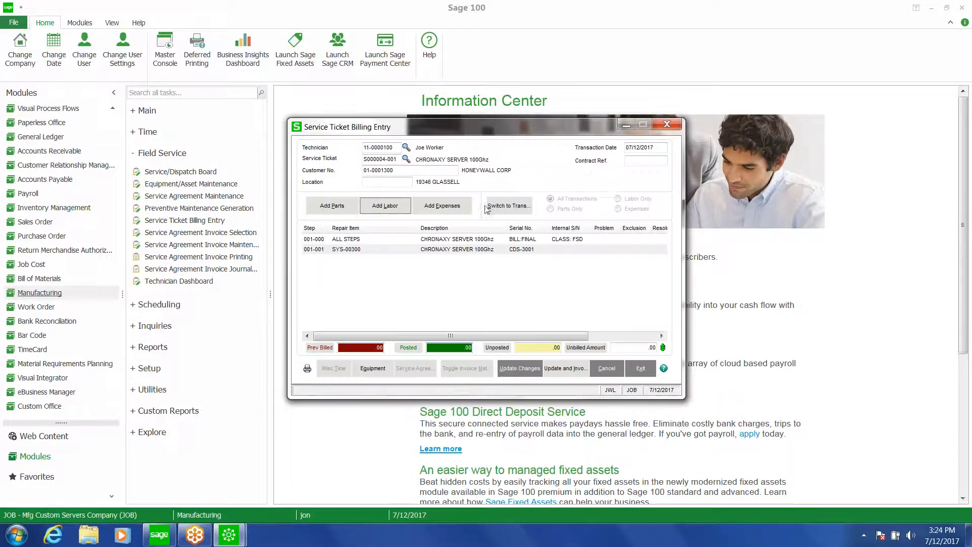
Update the ticket and create its sales order invoice, accepting the invoice
{"action": "left_click", "coordinate": [563, 370]}
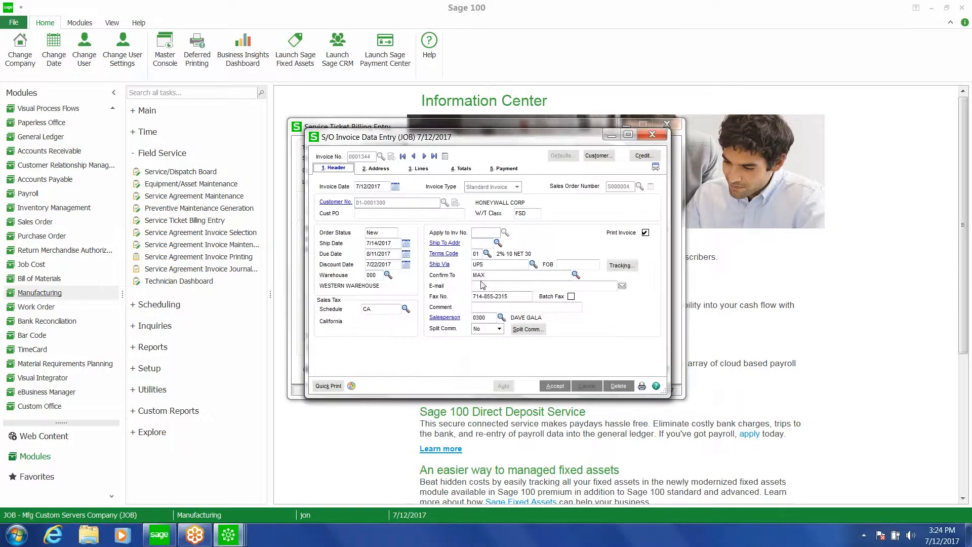
{"action": "left_click", "coordinate": [556, 386]}
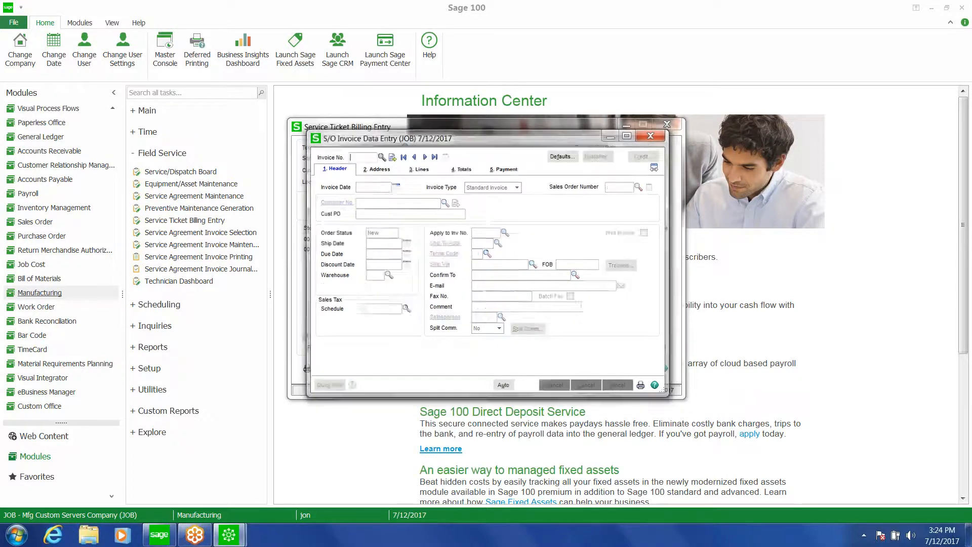
Load service ticket S000007-001 for billing
{"action": "left_click", "coordinate": [461, 261]}
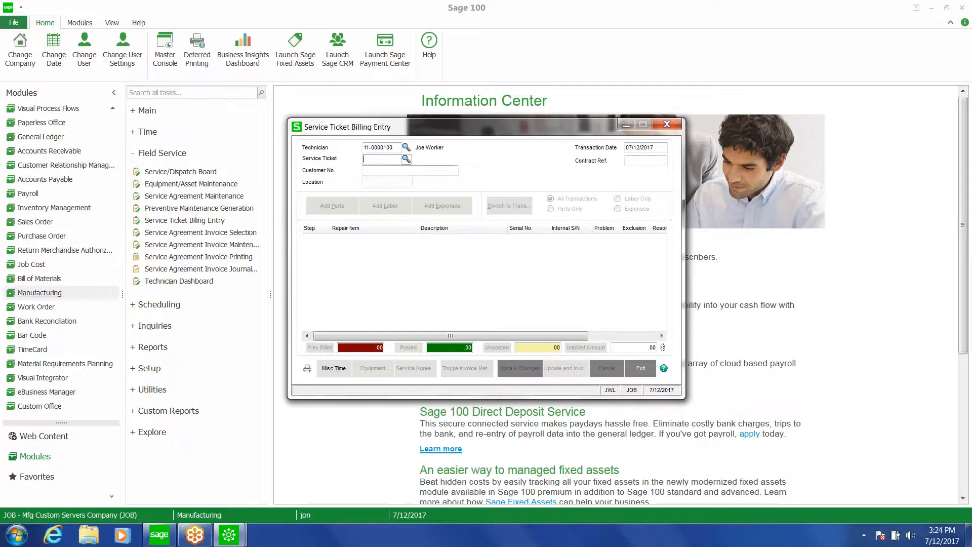
{"action": "left_click", "coordinate": [407, 159]}
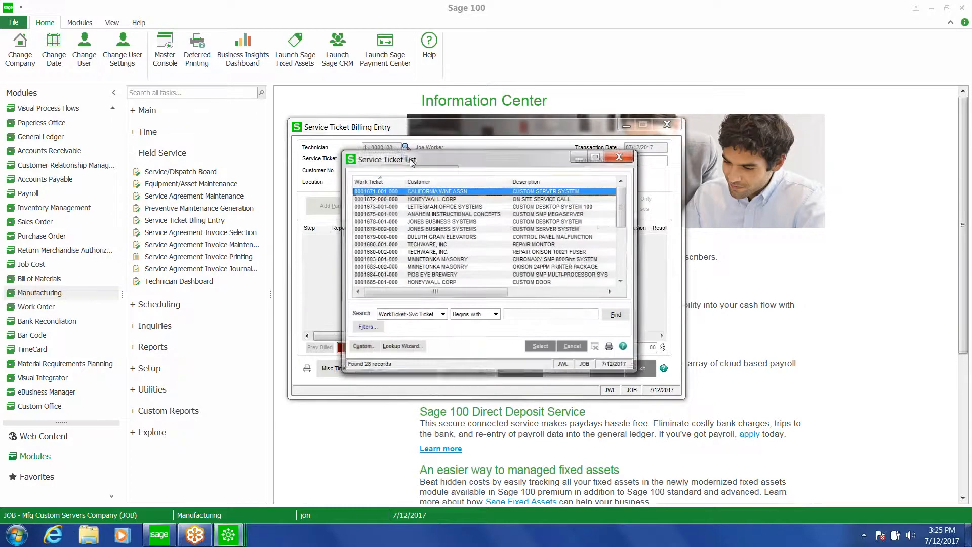
{"action": "left_click_drag", "start_coordinate": [622, 215], "coordinate": [623, 265]}
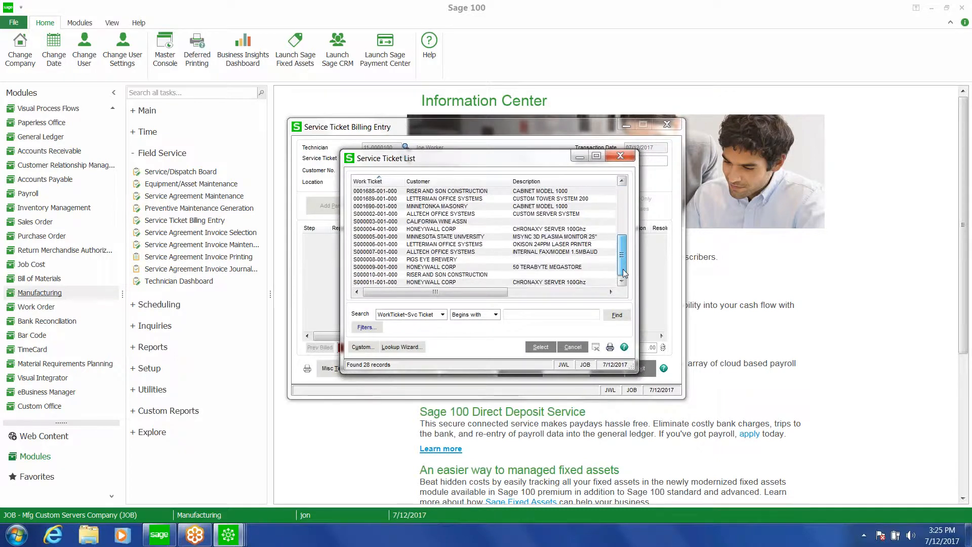
{"action": "double_click", "coordinate": [450, 252]}
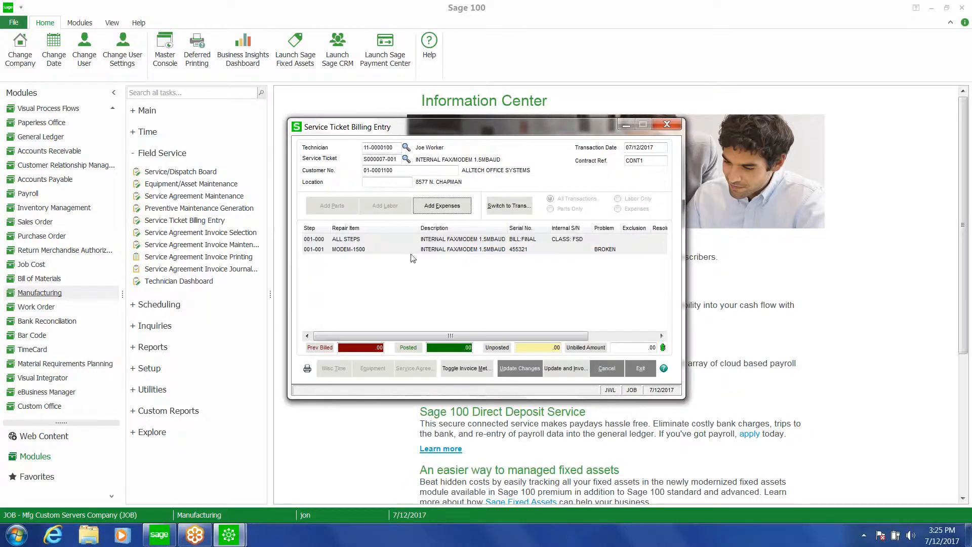
Add part BOARD-P560 with quantity 1 to repair step 001-001 and close parts usage
{"action": "left_click", "coordinate": [410, 250]}
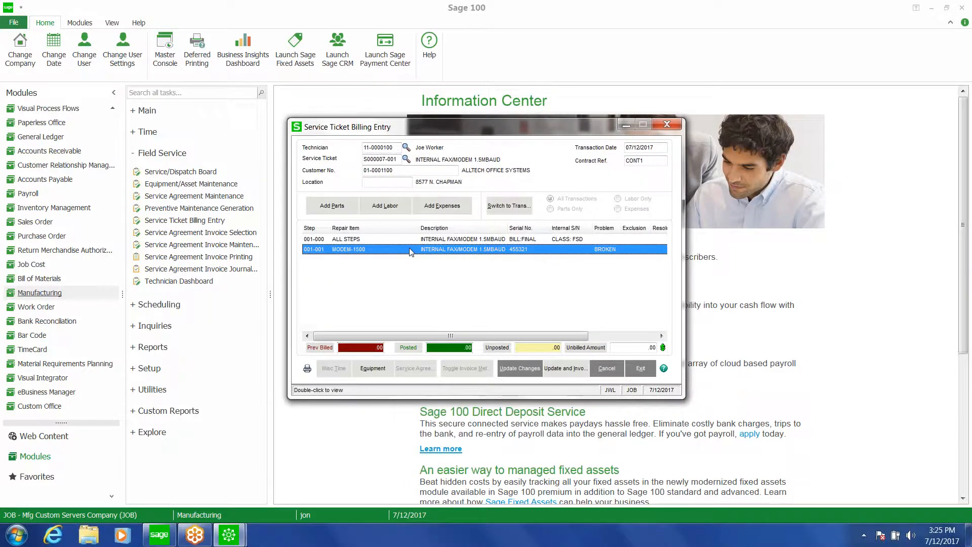
{"action": "left_click", "coordinate": [339, 207]}
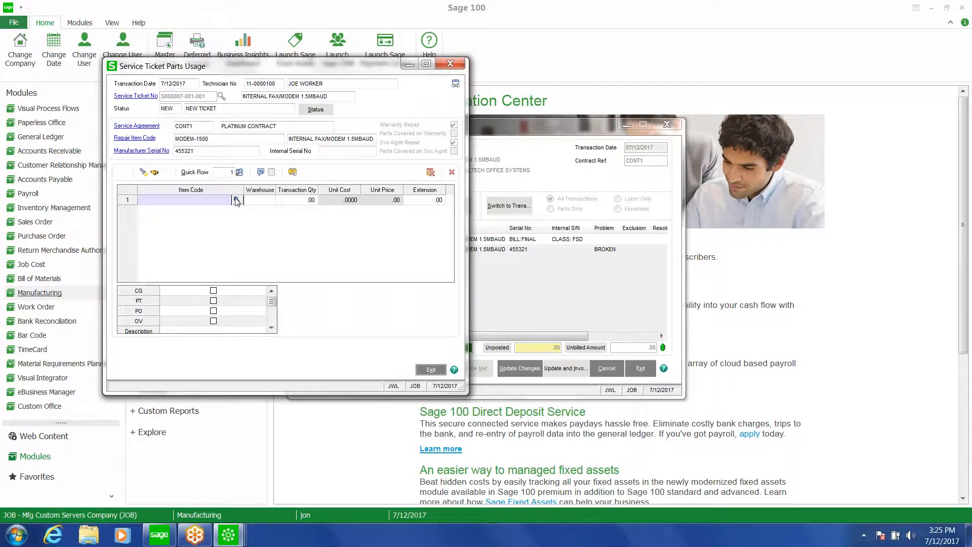
{"action": "left_click", "coordinate": [236, 200]}
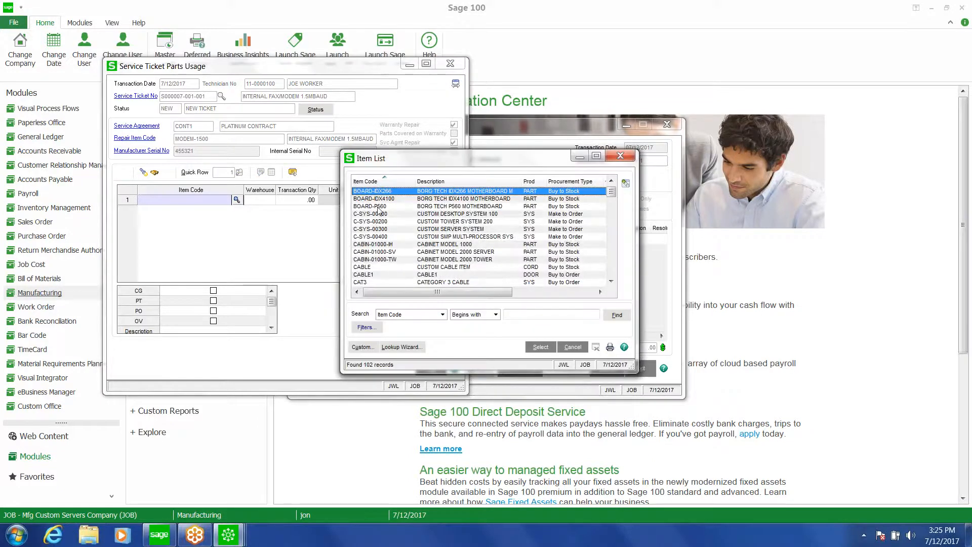
{"action": "double_click", "coordinate": [379, 207]}
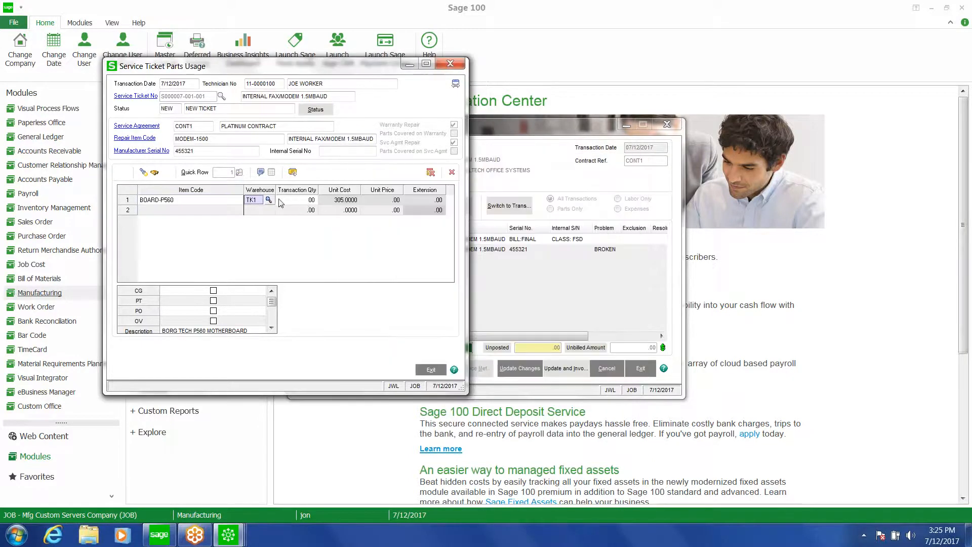
{"action": "key", "text": "Tab"}
{"action": "type", "text": ".01"}
{"action": "key", "text": "Return"}
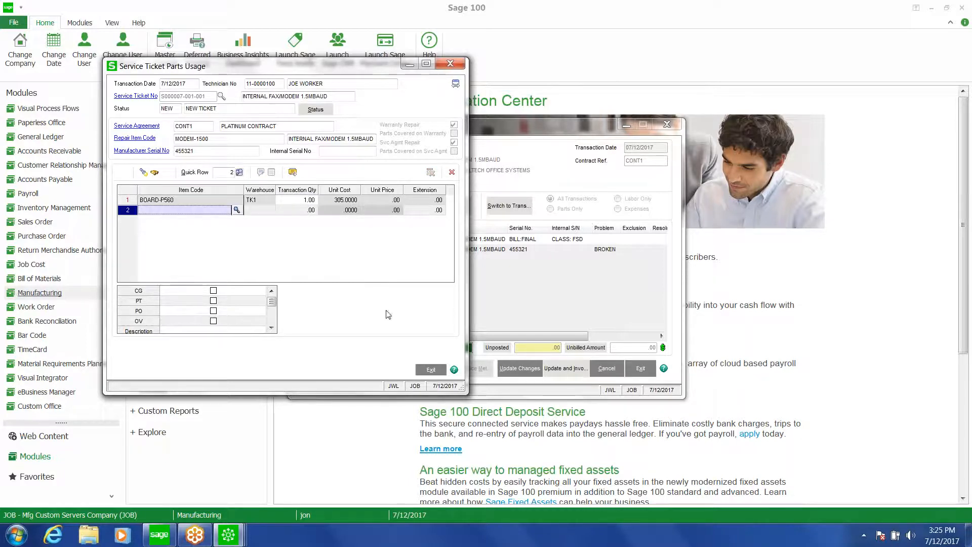
{"action": "left_click", "coordinate": [439, 372]}
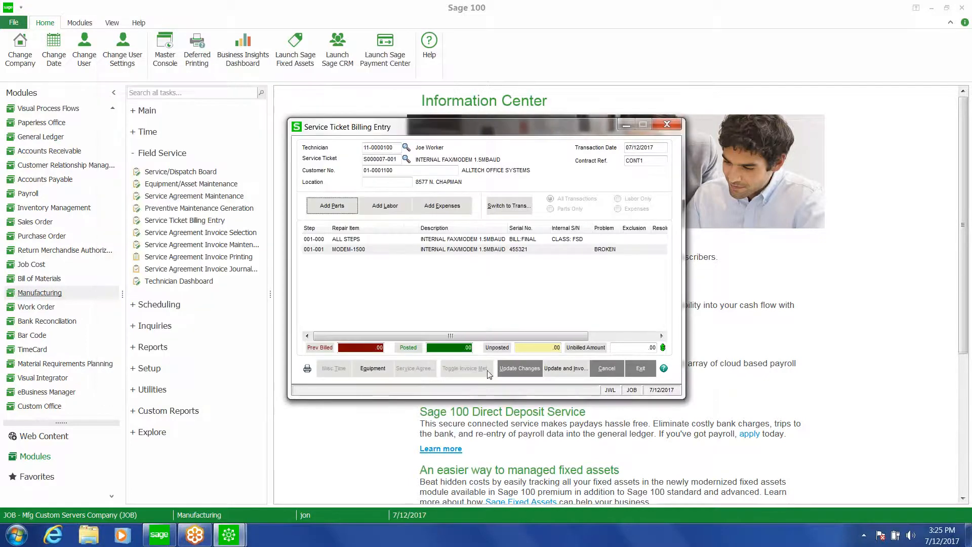
Update the ticket and create its sales order invoice, accepting the invoice
{"action": "left_click", "coordinate": [559, 369]}
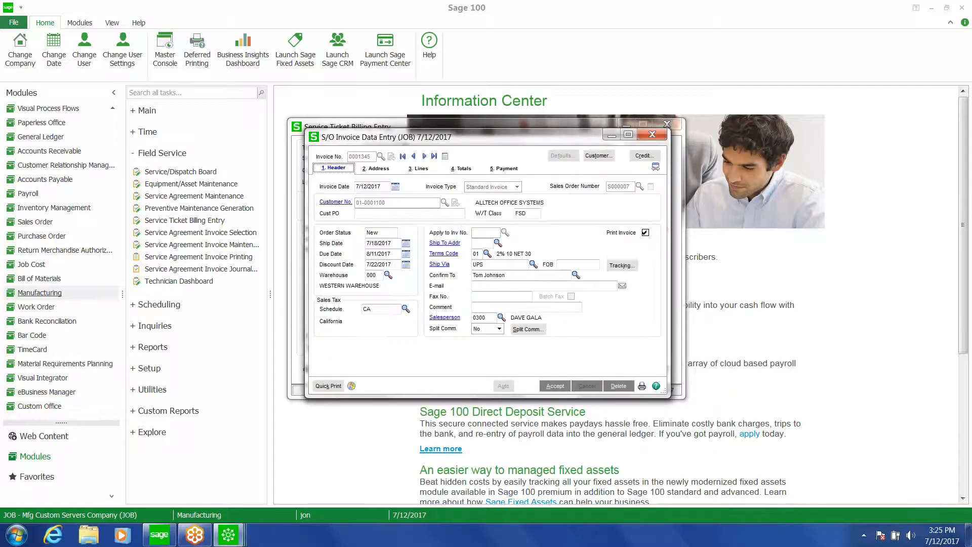
{"action": "left_click", "coordinate": [555, 386]}
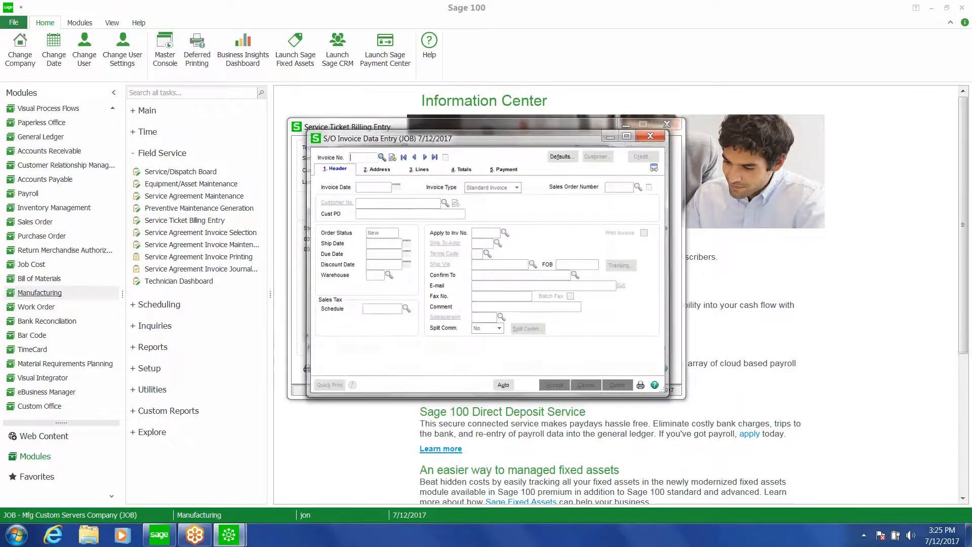
{"action": "left_click", "coordinate": [473, 260]}
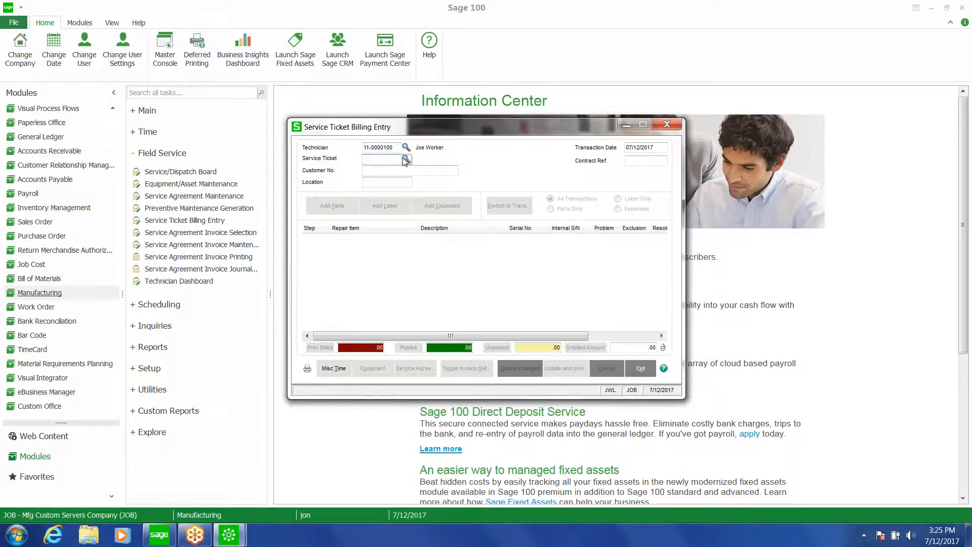
Switch the technician to 12-0000301 and load service ticket S000002-001 for billing
{"action": "left_click", "coordinate": [406, 147]}
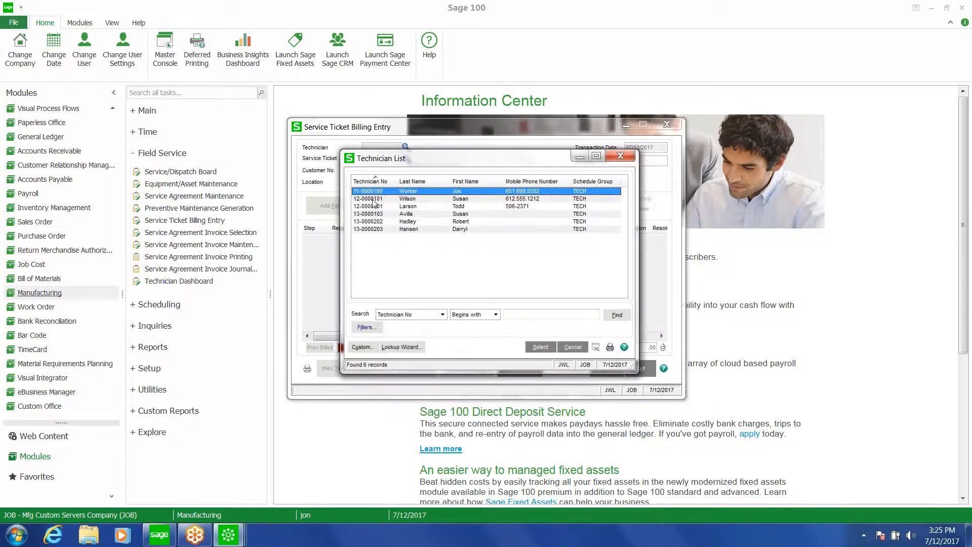
{"action": "double_click", "coordinate": [368, 206]}
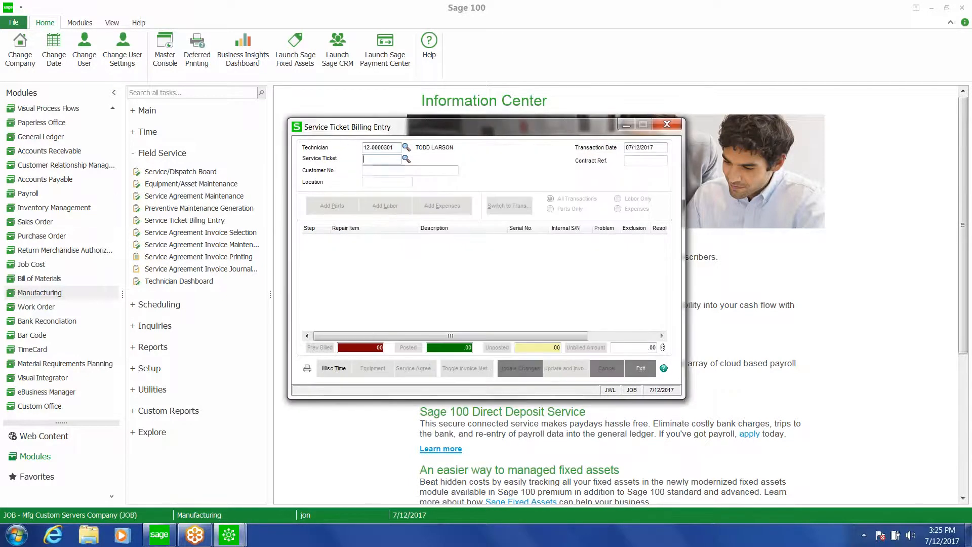
{"action": "left_click", "coordinate": [405, 159]}
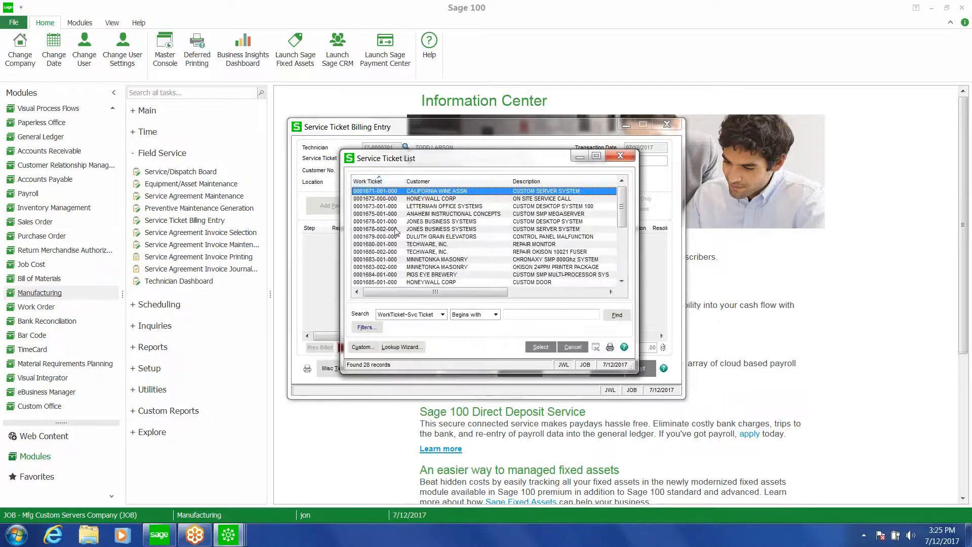
{"action": "left_click", "coordinate": [623, 263]}
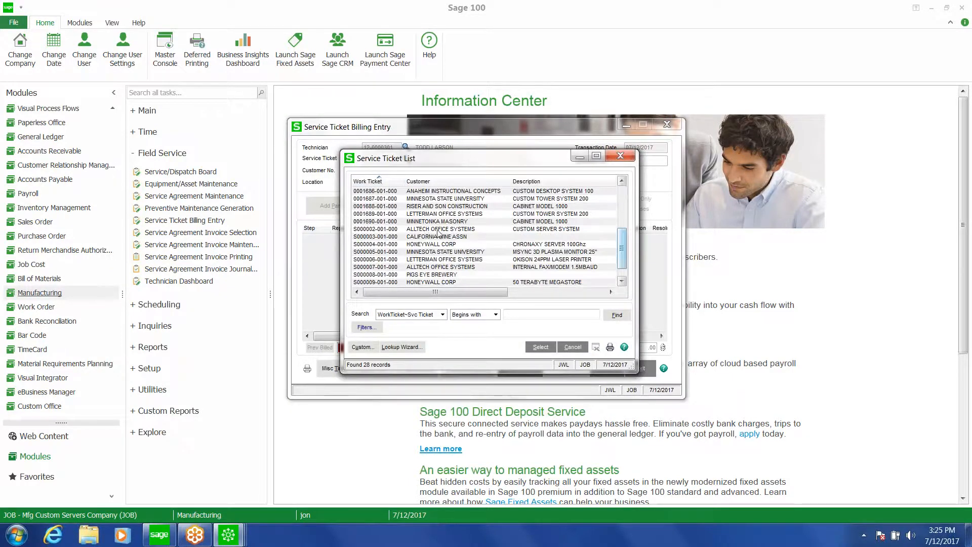
{"action": "left_click", "coordinate": [422, 228]}
{"action": "double_click", "coordinate": [422, 229]}
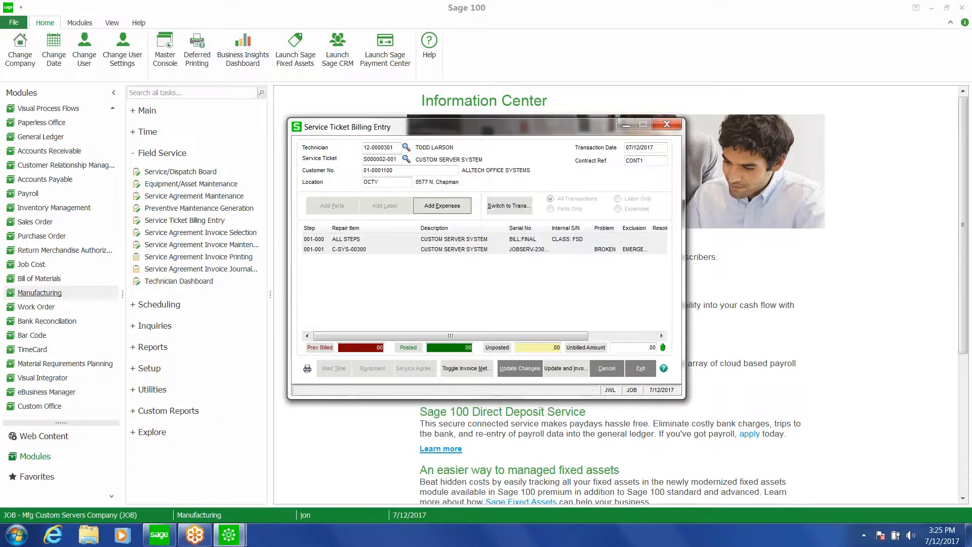
Update service ticket S000002-001 and create its sales order invoice, accepting the invoice
{"action": "left_click", "coordinate": [559, 372]}
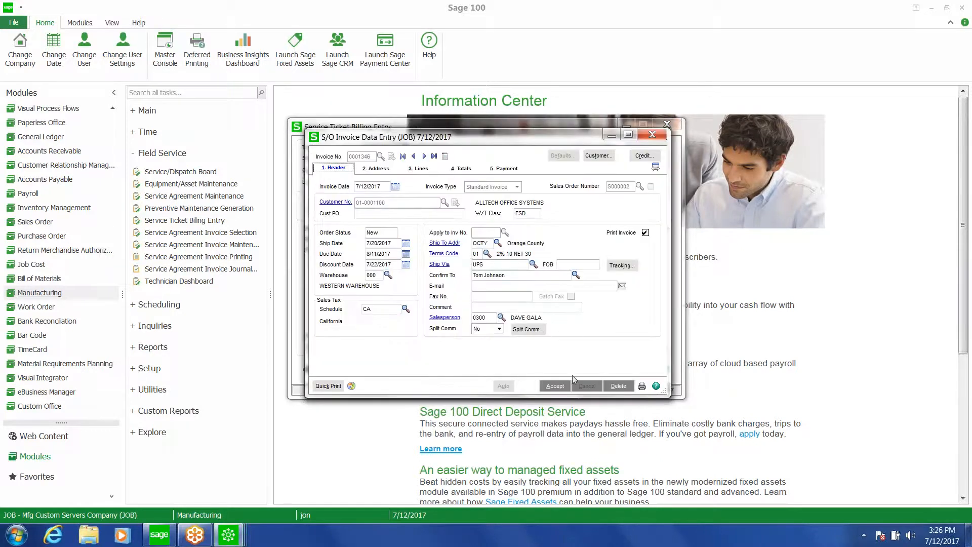
{"action": "left_click", "coordinate": [560, 387]}
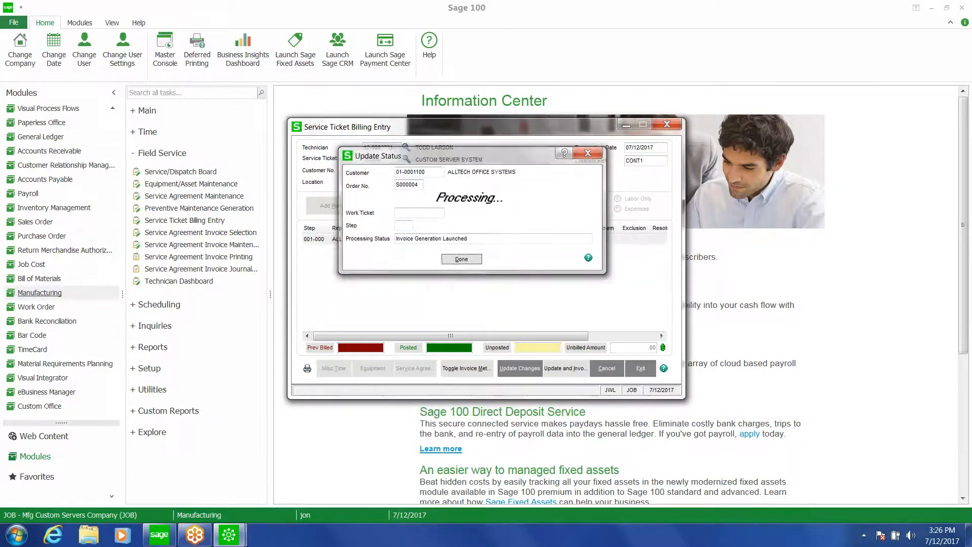
{"action": "left_click", "coordinate": [461, 259]}
Load service ticket S000011-001 for billing
{"action": "left_click", "coordinate": [406, 157]}
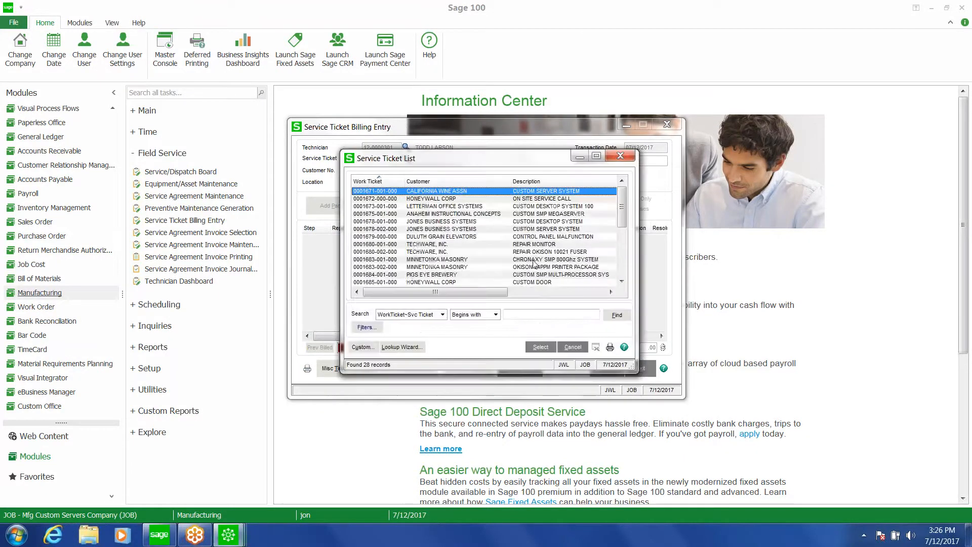
{"action": "scroll", "coordinate": [620, 220], "scroll_direction": "down", "scroll_amount": 5}
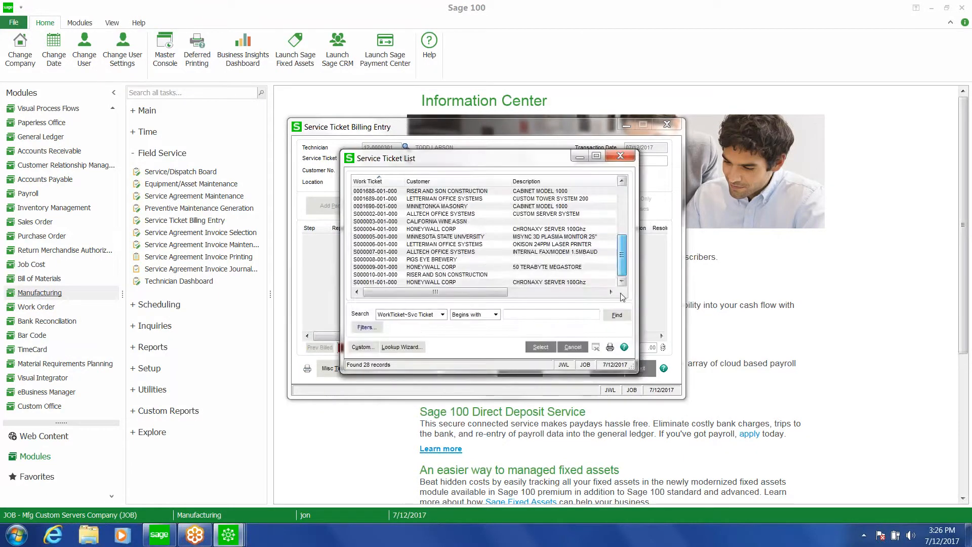
{"action": "double_click", "coordinate": [469, 282]}
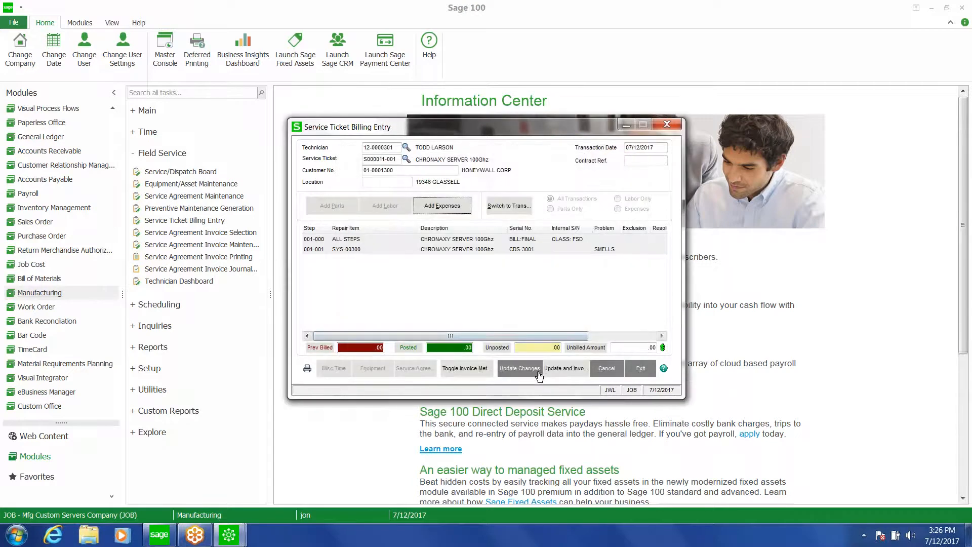
Update S000011-001 and create its sales order invoice, accept it, and close service ticket billing
{"action": "left_click", "coordinate": [566, 373]}
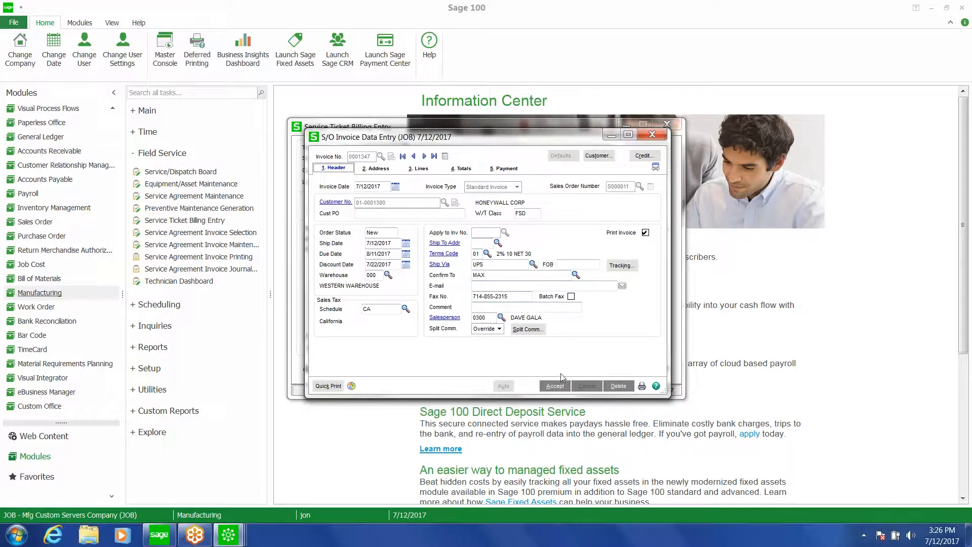
{"action": "left_click", "coordinate": [555, 386]}
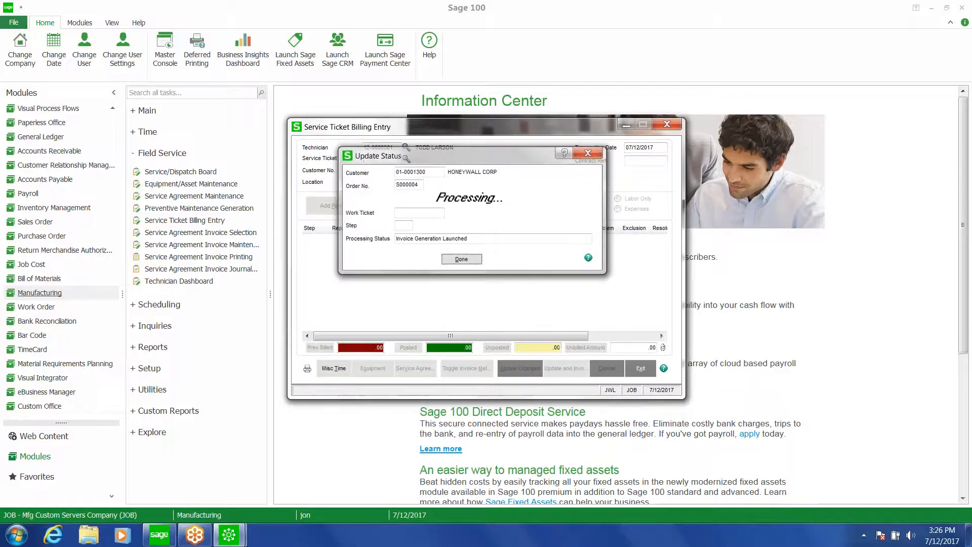
{"action": "left_click", "coordinate": [666, 124]}
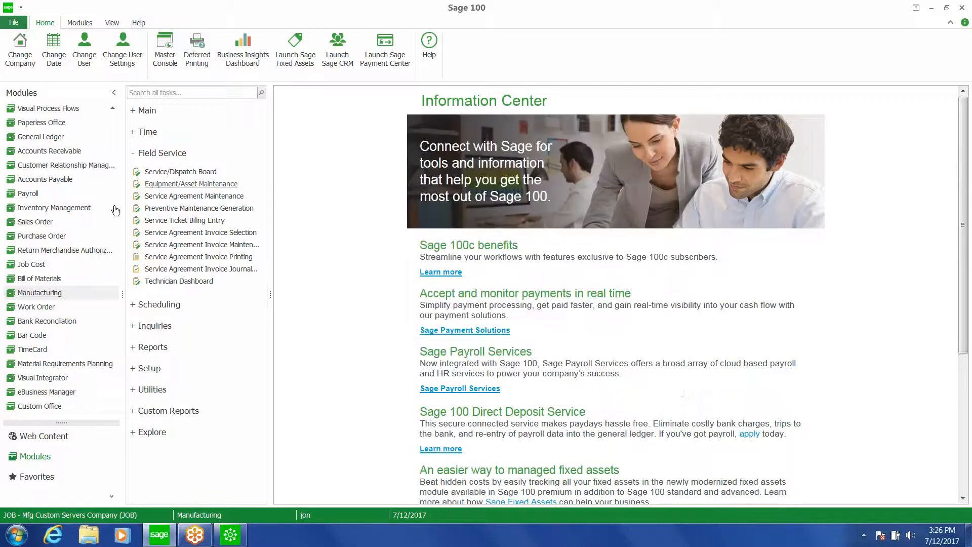
Open the Sales Order module's invoice printing and preview the invoices
{"action": "left_click", "coordinate": [33, 221]}
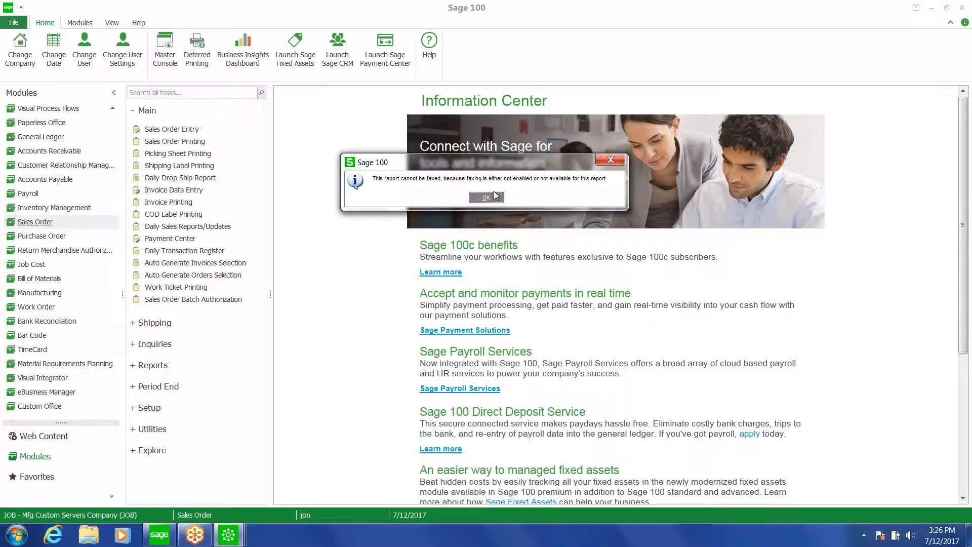
{"action": "left_click", "coordinate": [494, 197]}
{"action": "left_click", "coordinate": [571, 392]}
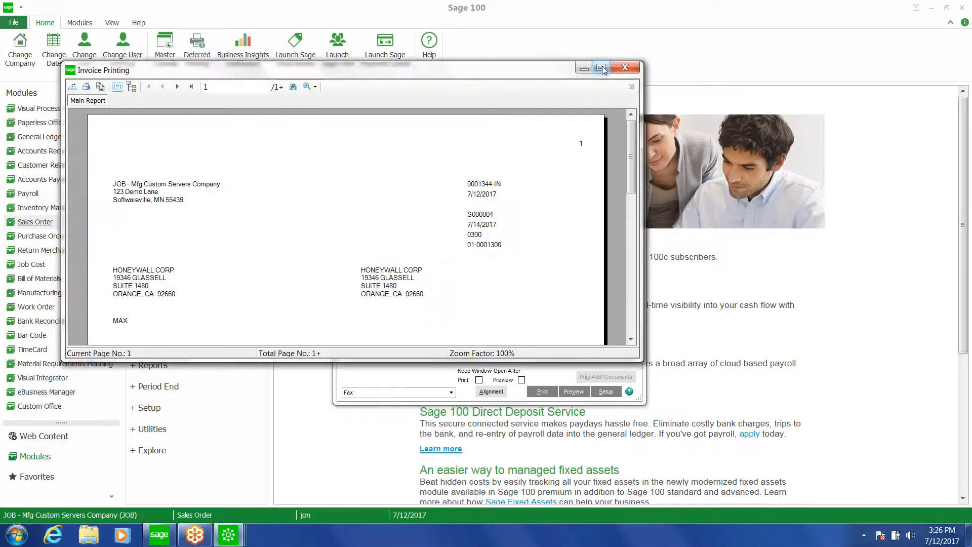
Page through the maximized invoice preview, reviewing each invoice's lines and totals, then close the preview
{"action": "left_click", "coordinate": [602, 69]}
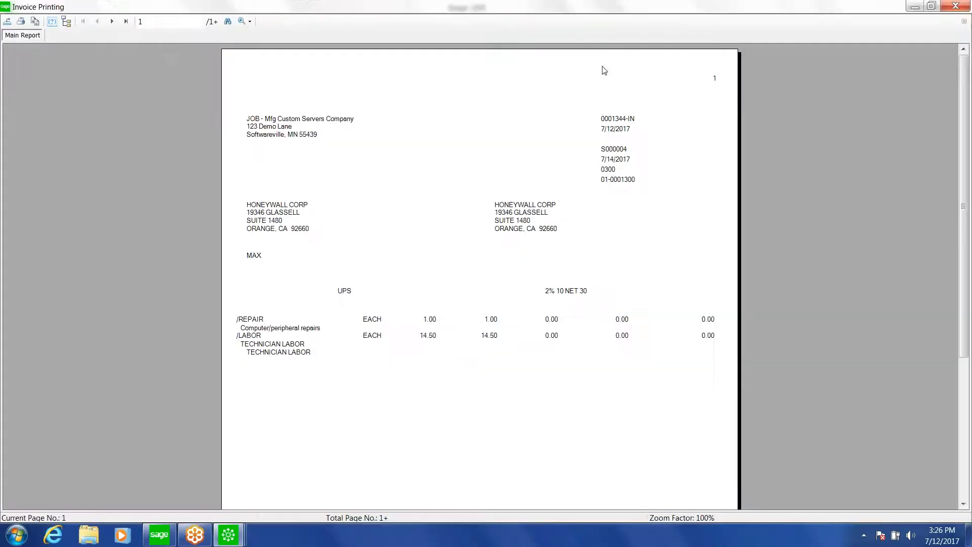
{"action": "left_click", "coordinate": [113, 24]}
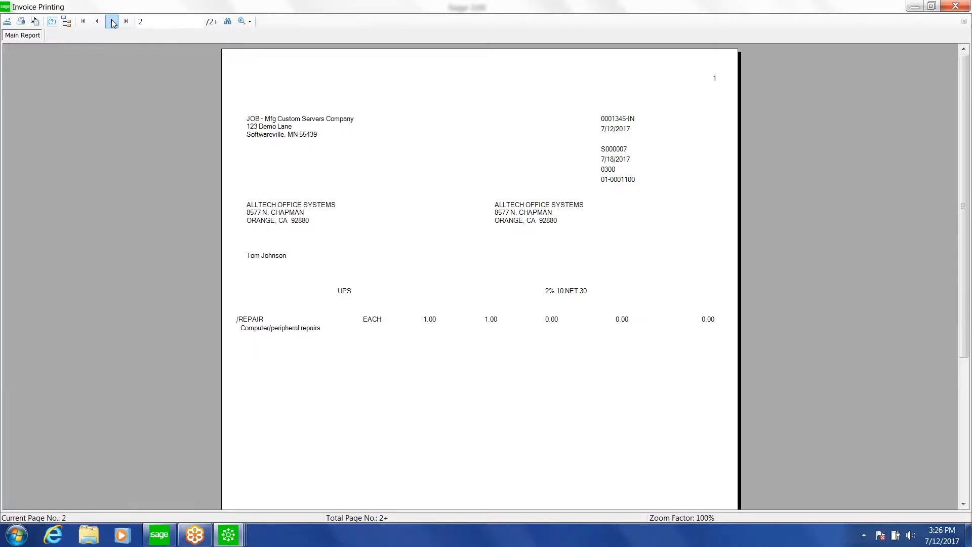
{"action": "left_click", "coordinate": [112, 24]}
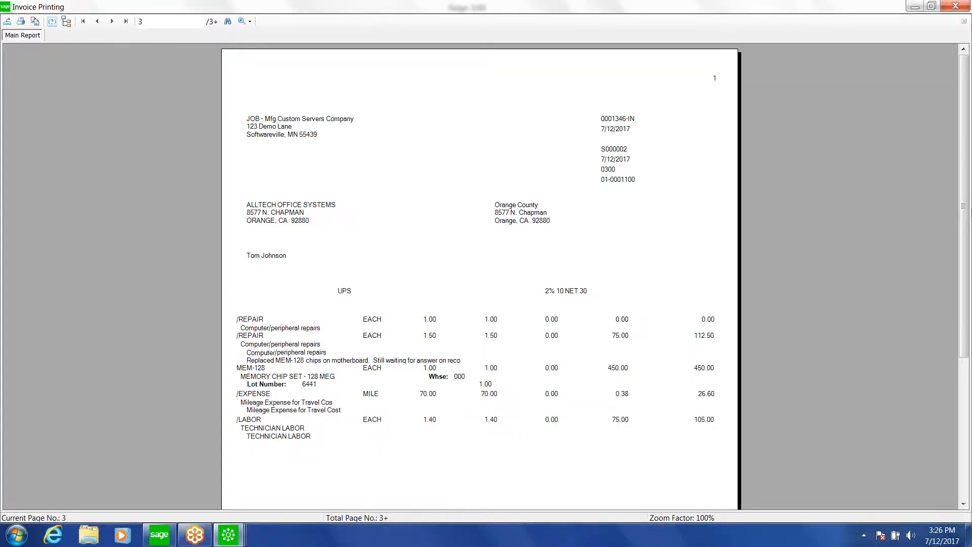
{"action": "left_click_drag", "start_coordinate": [965, 218], "coordinate": [968, 337]}
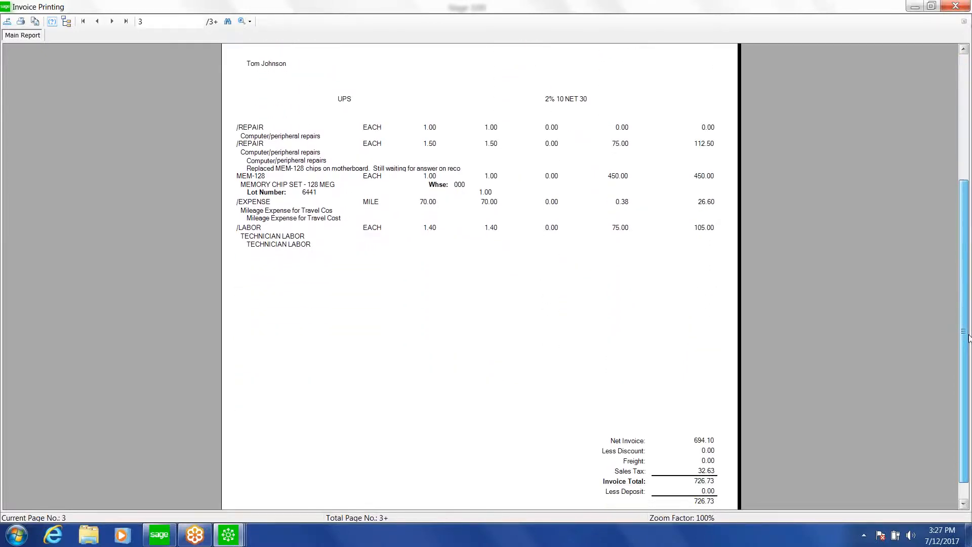
{"action": "left_click_drag", "start_coordinate": [969, 338], "coordinate": [966, 334]}
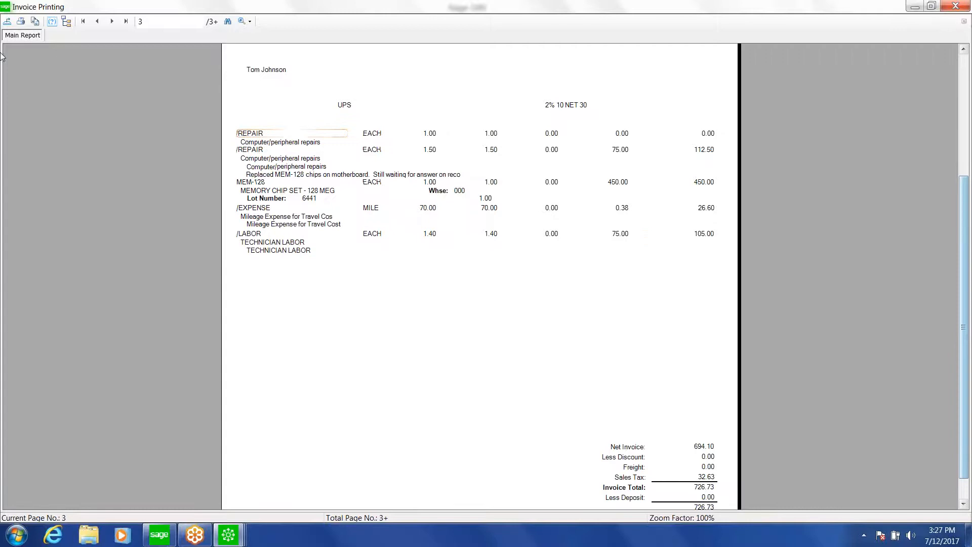
{"action": "left_click", "coordinate": [113, 22]}
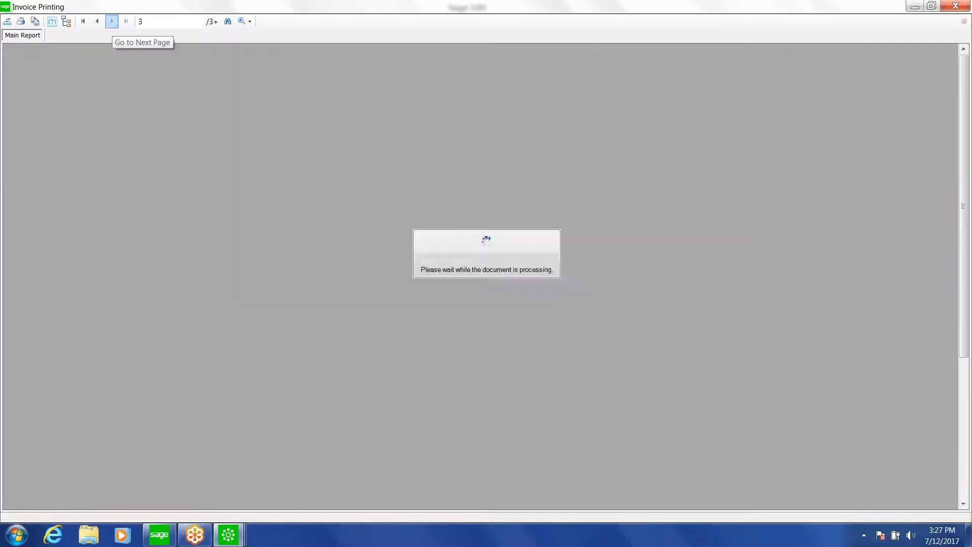
{"action": "left_click_drag", "start_coordinate": [964, 148], "coordinate": [968, 223]}
{"action": "left_click", "coordinate": [954, 5]}
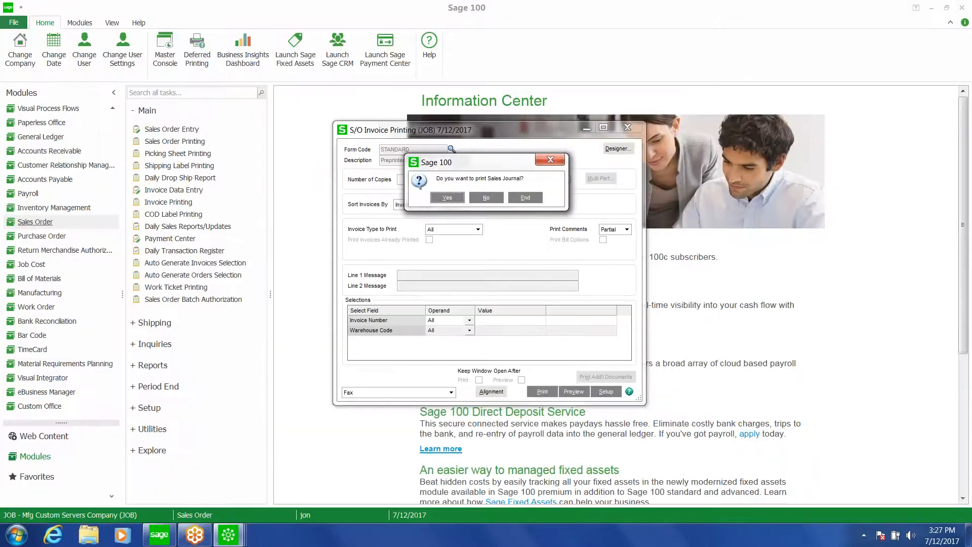
Agree to print the Sales Journal, preview the Daily Sales Order Sales Journal, and close the preview
{"action": "key", "text": "Return"}
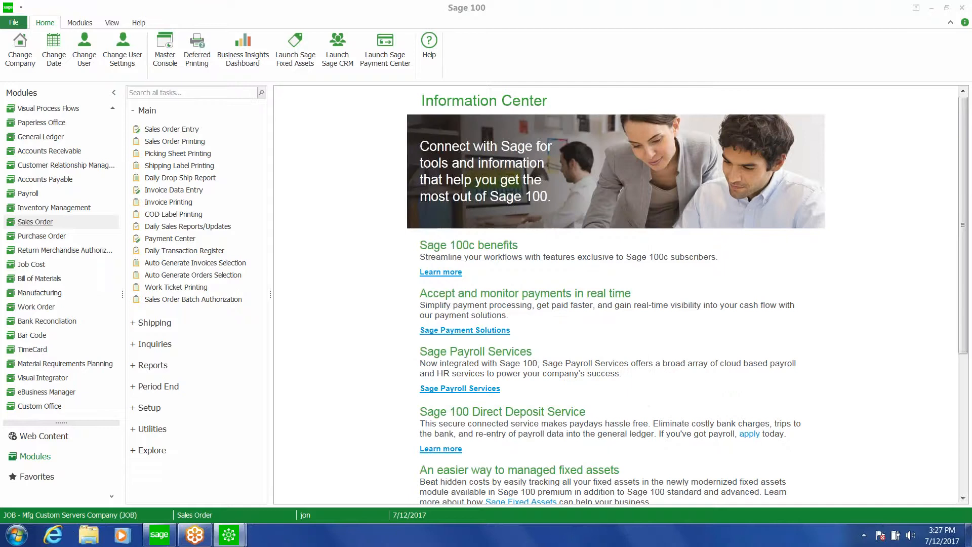
{"action": "key", "text": "Return"}
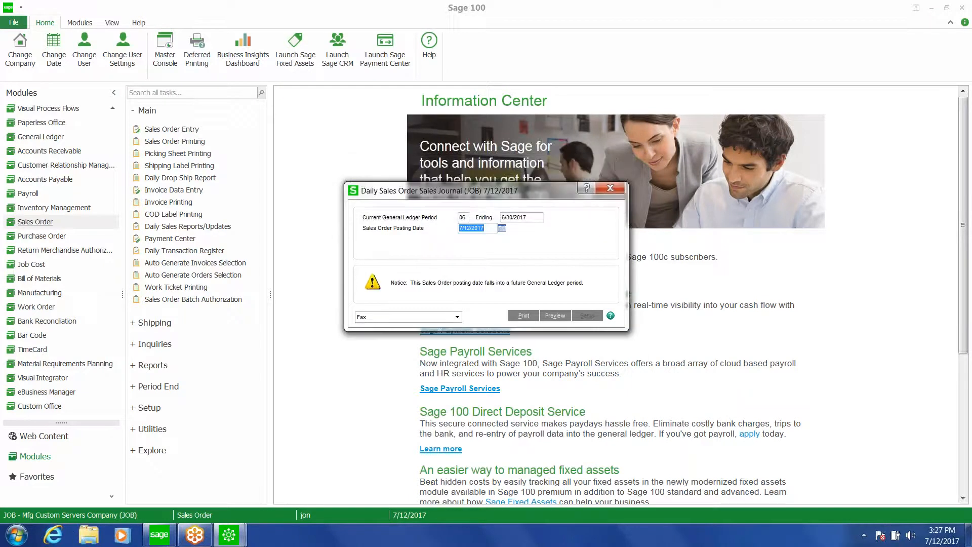
{"action": "left_click", "coordinate": [554, 317]}
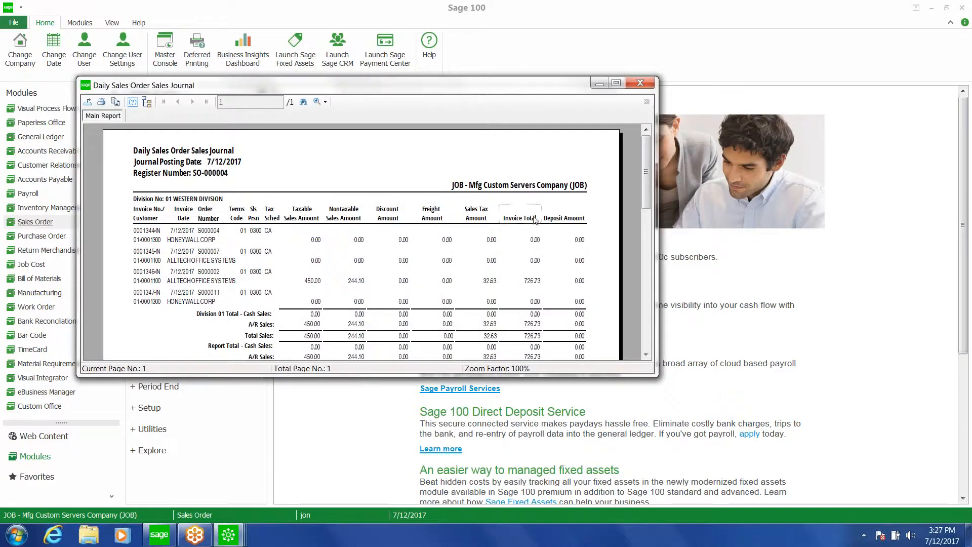
{"action": "left_click", "coordinate": [649, 86]}
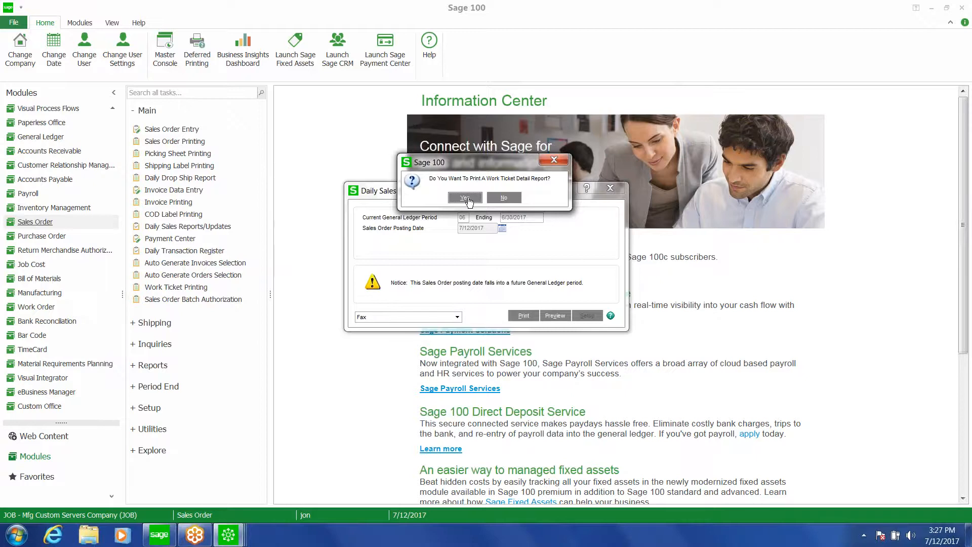
Print the Work Ticket Detail Report, review the maximized Work Ticket Invoice Detail Report, then close it and the Sales Order Tax Journal Summary
{"action": "left_click", "coordinate": [466, 198]}
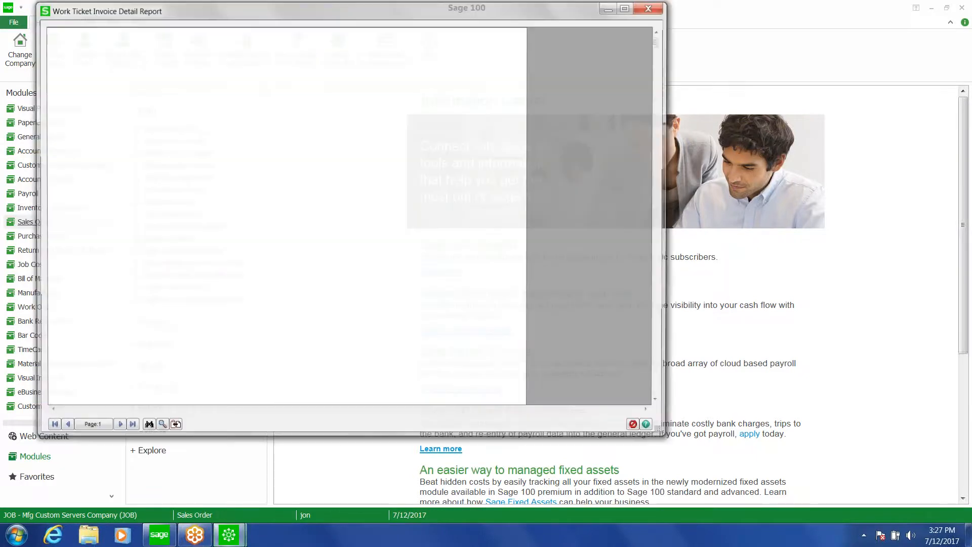
{"action": "left_click", "coordinate": [629, 6]}
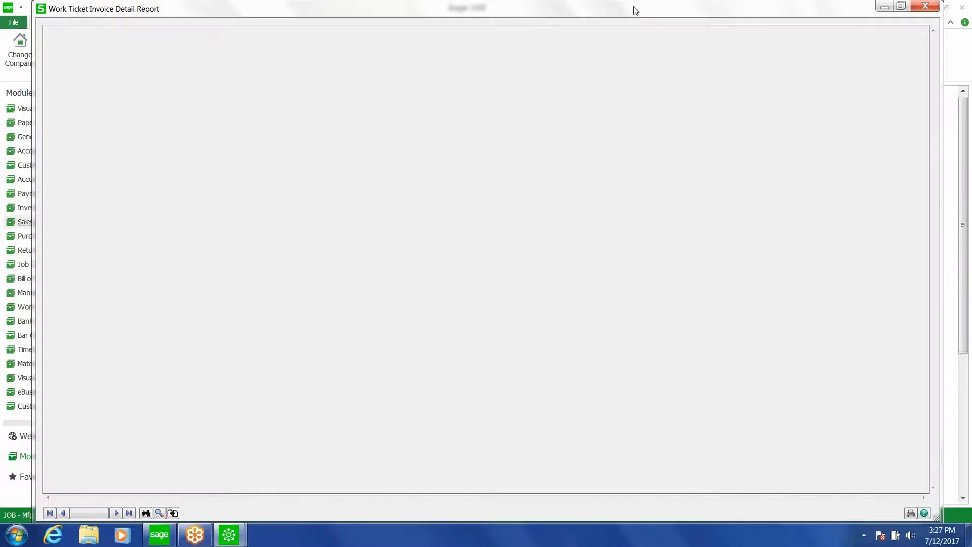
{"action": "left_click", "coordinate": [130, 516]}
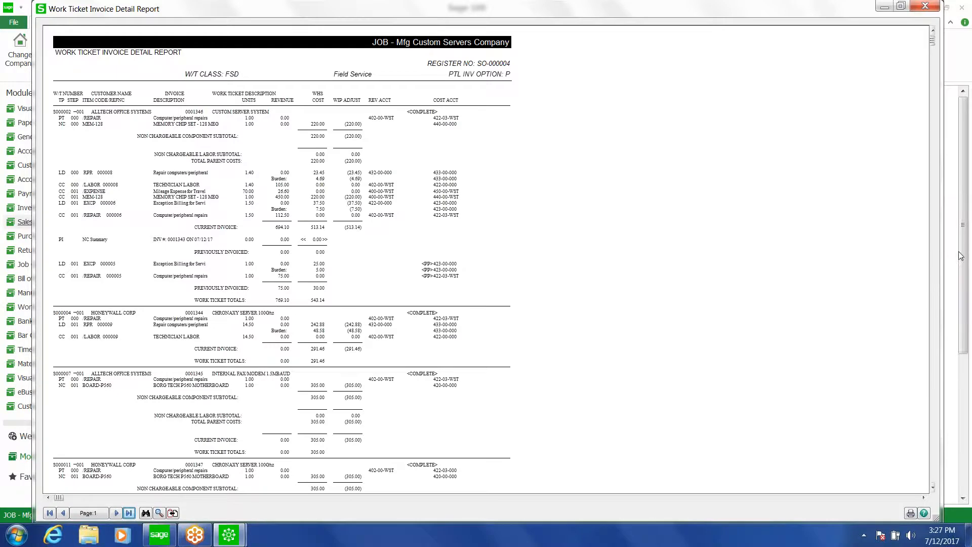
{"action": "left_click_drag", "start_coordinate": [962, 257], "coordinate": [968, 344]}
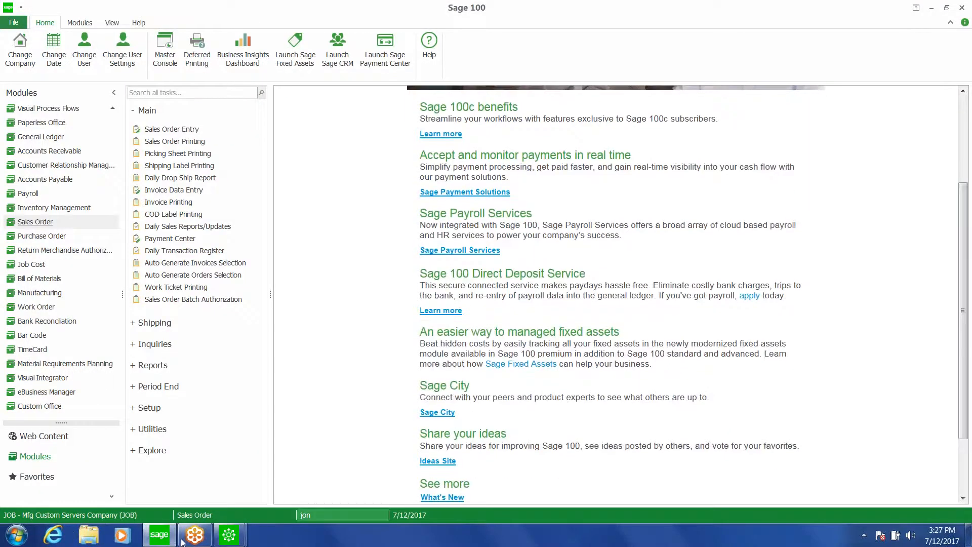
{"action": "mouse_move", "coordinate": [229, 535]}
{"action": "left_click", "coordinate": [279, 483]}
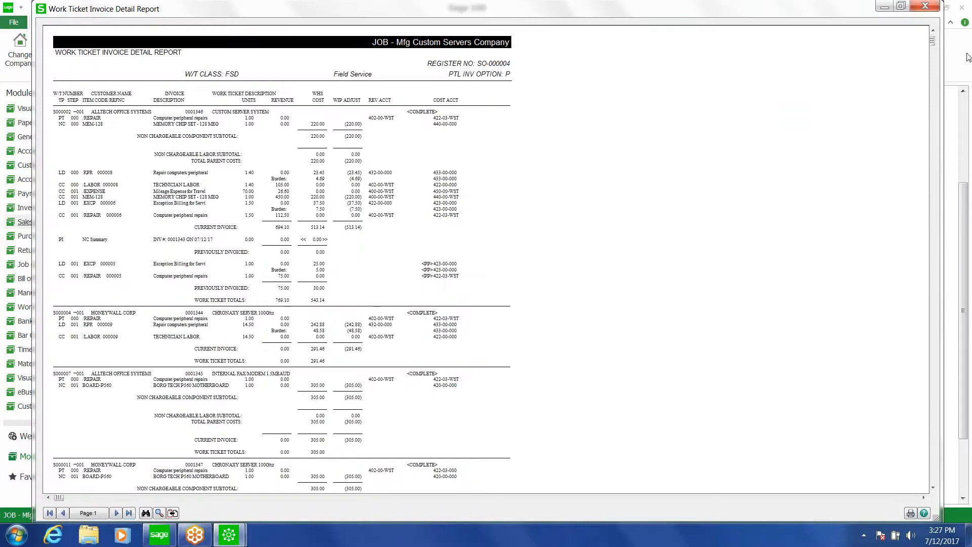
{"action": "left_click", "coordinate": [924, 7]}
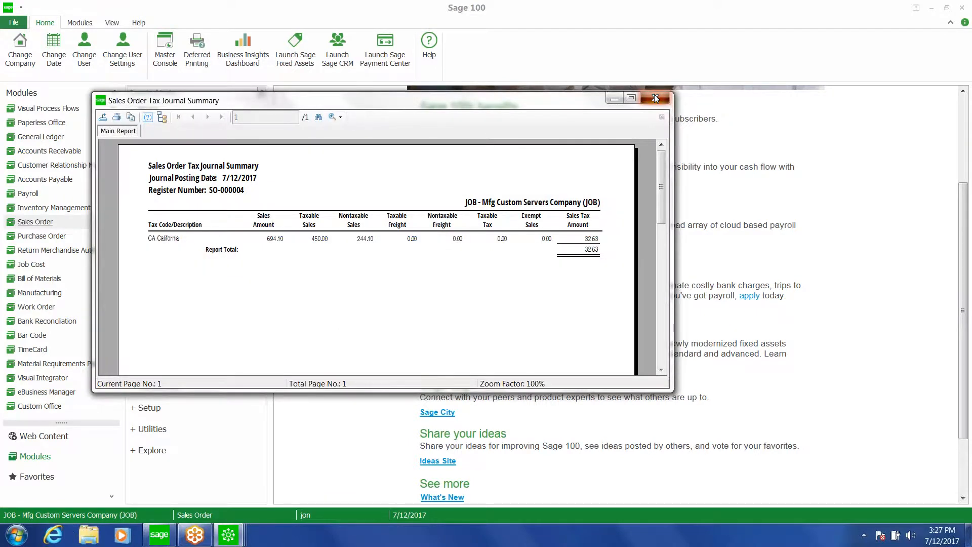
{"action": "left_click", "coordinate": [655, 98]}
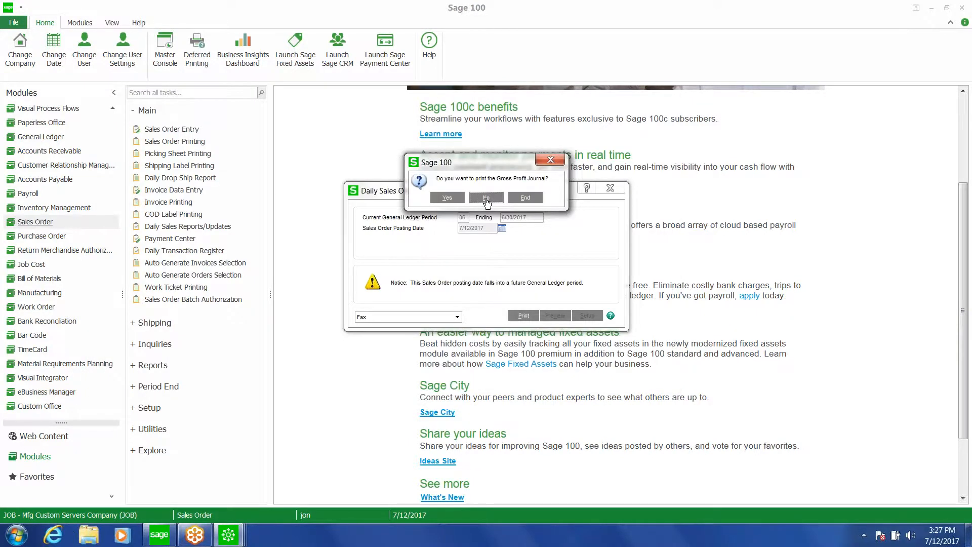
Skip printing the Gross Profit Journal and update the Daily Sales Order Sales Journal
{"action": "left_click", "coordinate": [485, 198]}
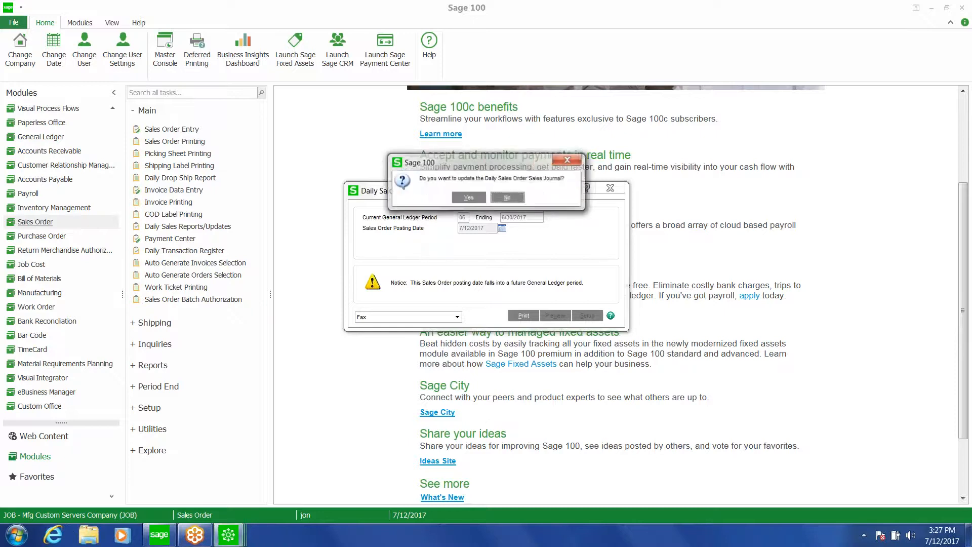
{"action": "left_click", "coordinate": [483, 201]}
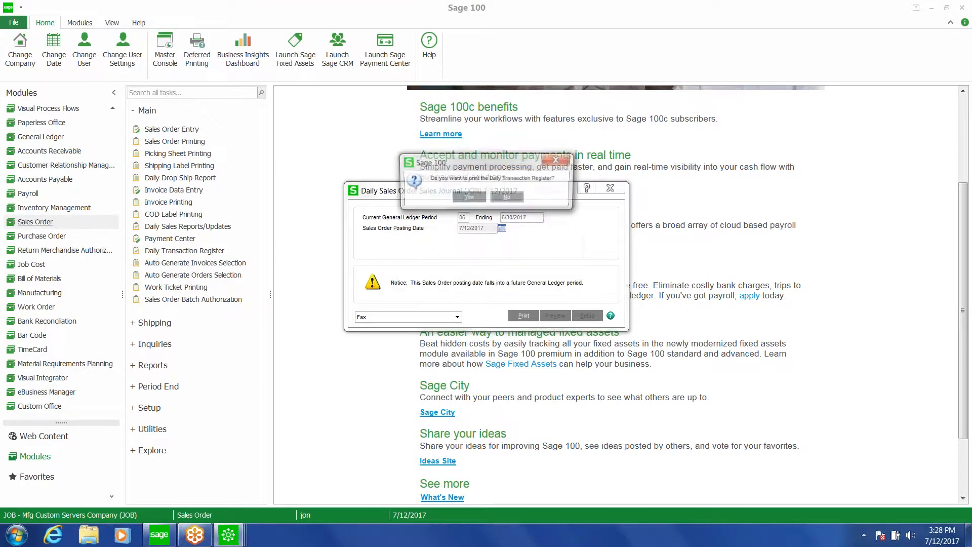
Print the Daily Transaction Register, dismiss the fax notice, review the register preview, and close it
{"action": "left_click", "coordinate": [466, 199]}
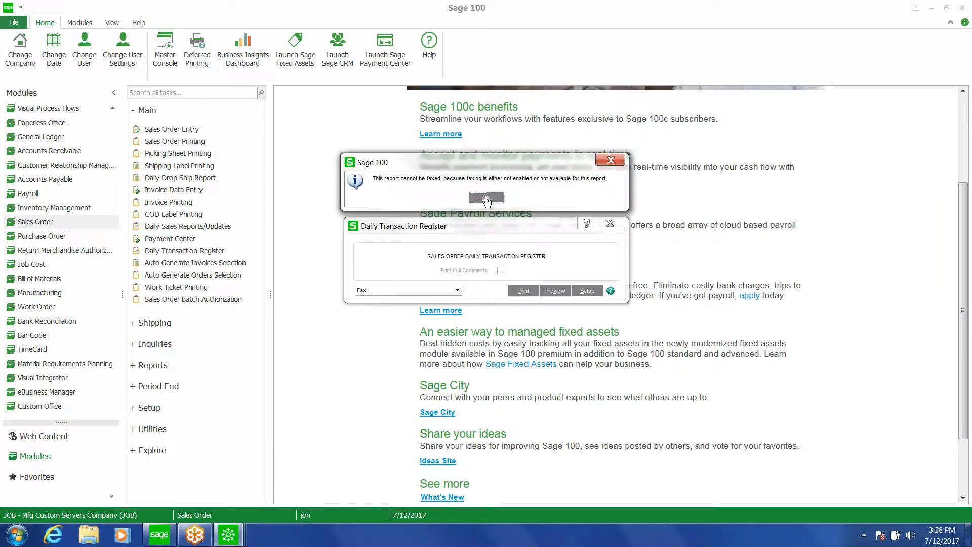
{"action": "left_click", "coordinate": [486, 198]}
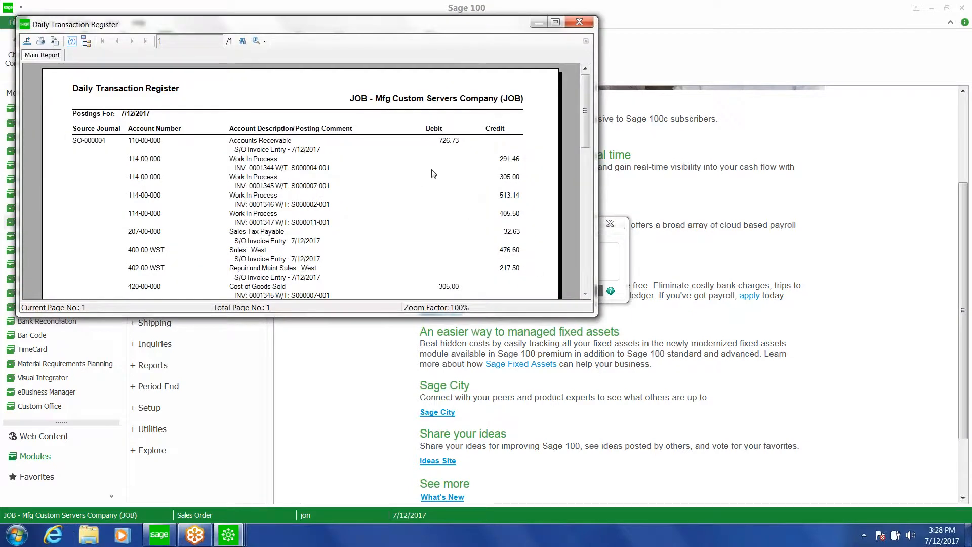
{"action": "left_click_drag", "start_coordinate": [394, 26], "coordinate": [521, 59]}
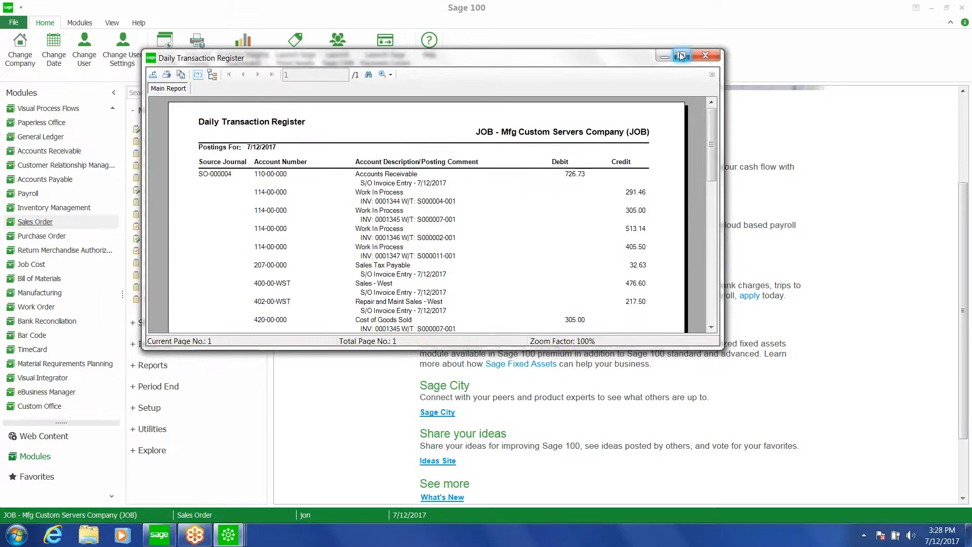
{"action": "mouse_move", "coordinate": [712, 129]}
{"action": "left_mouse_down"}
{"action": "mouse_move", "coordinate": [714, 220]}
{"action": "mouse_move", "coordinate": [710, 137]}
{"action": "left_mouse_up"}
{"action": "left_click", "coordinate": [705, 56]}
{"action": "left_click", "coordinate": [705, 55]}
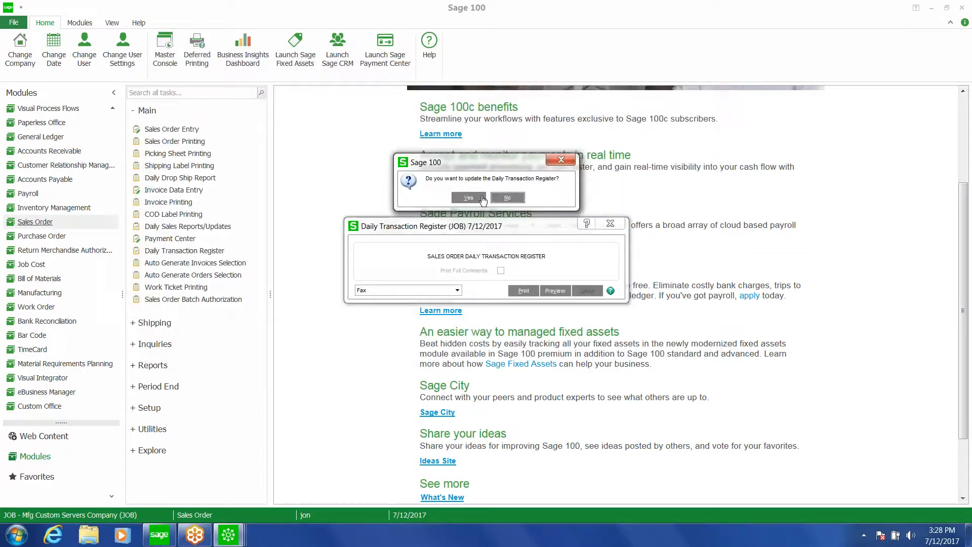
Update the Daily Transaction Register and switch to the other open Sage window
{"action": "left_click", "coordinate": [478, 196]}
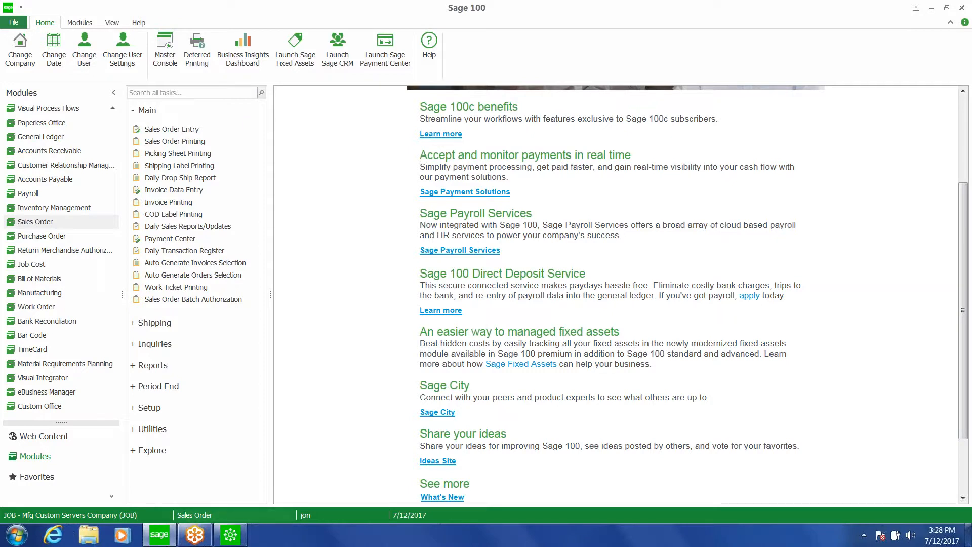
{"action": "left_click", "coordinate": [232, 535]}
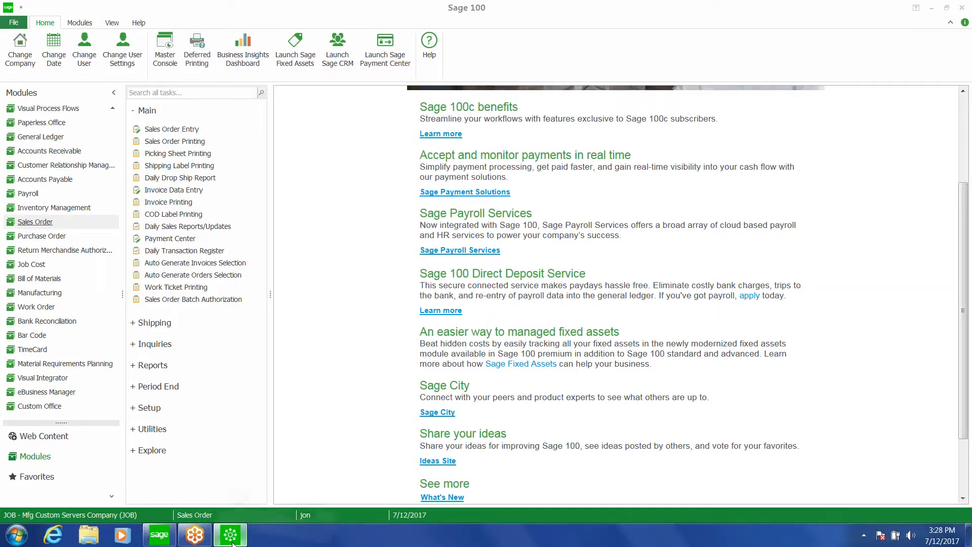